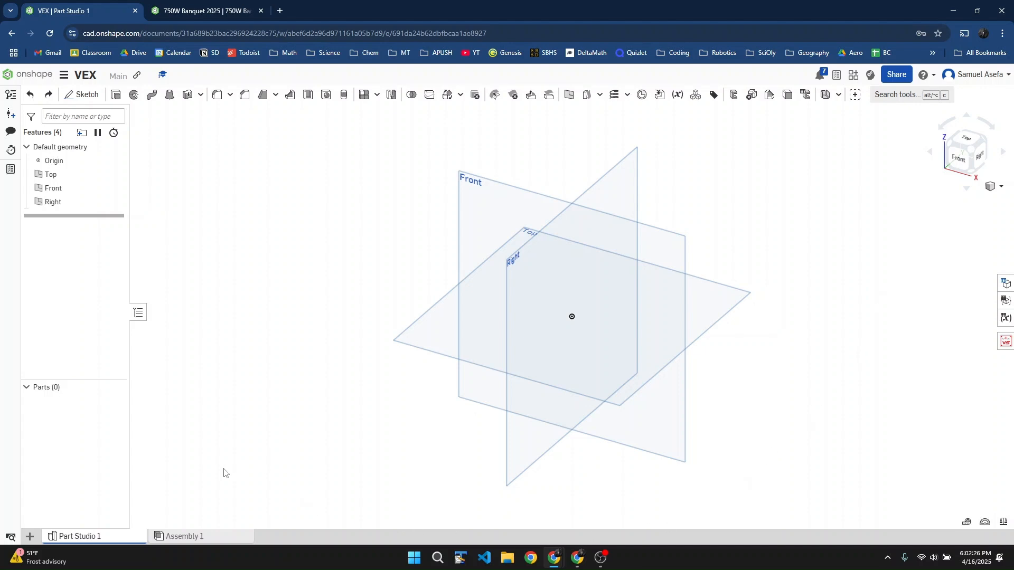
Step: View the wheel-side plate in the 750W Banquet 2025 assembly and start a sketch on the Top plane of the VEX Part Studio
click(203, 10)
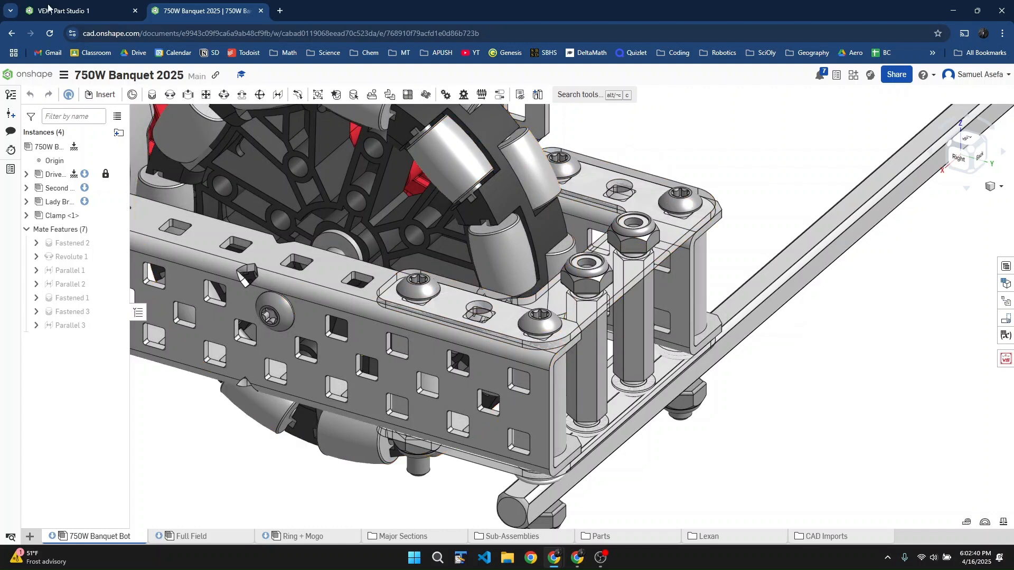
key(ctrl+shift+Tab)
scroll(420, 272, up, 2)
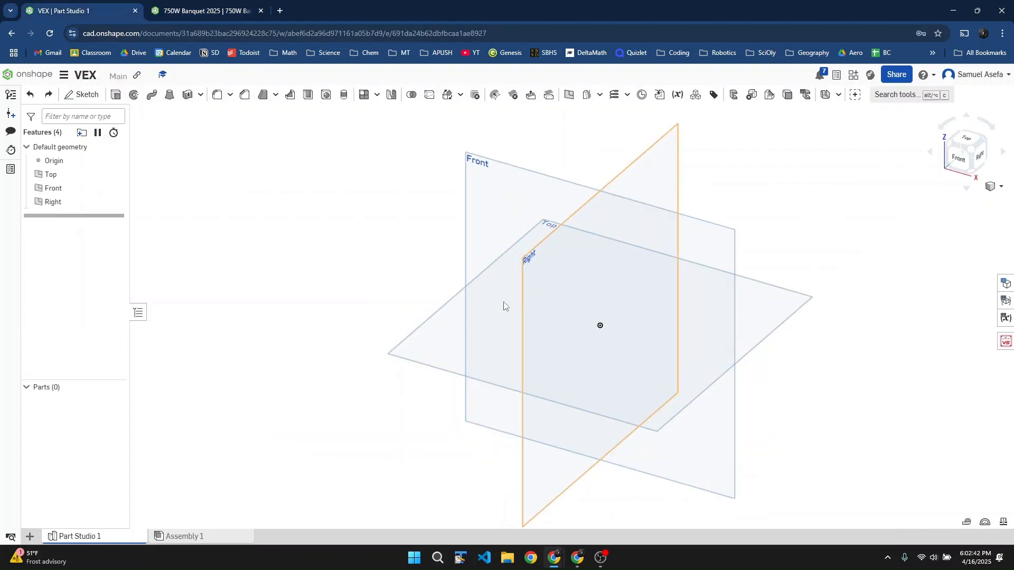
click(82, 95)
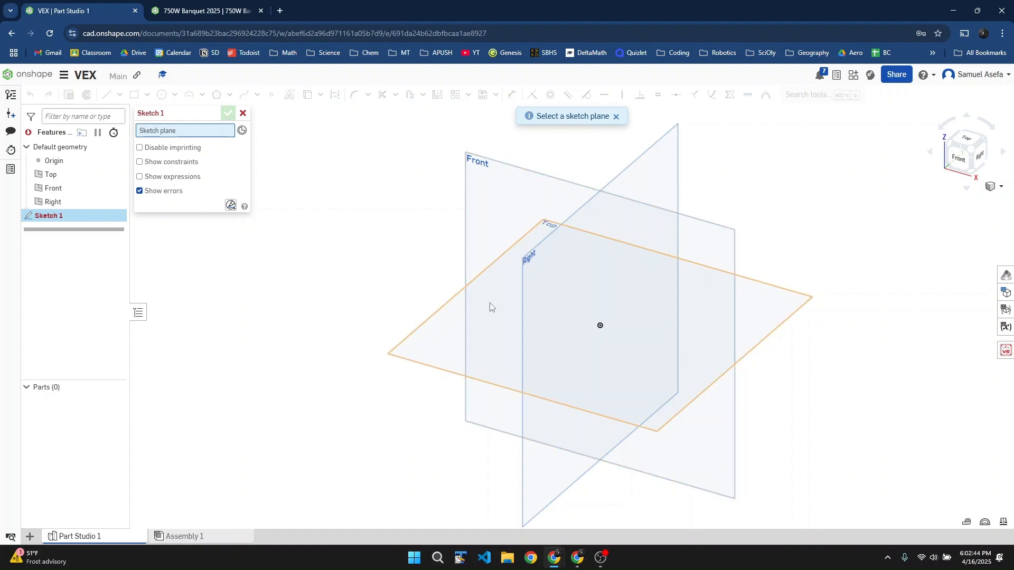
click(483, 347)
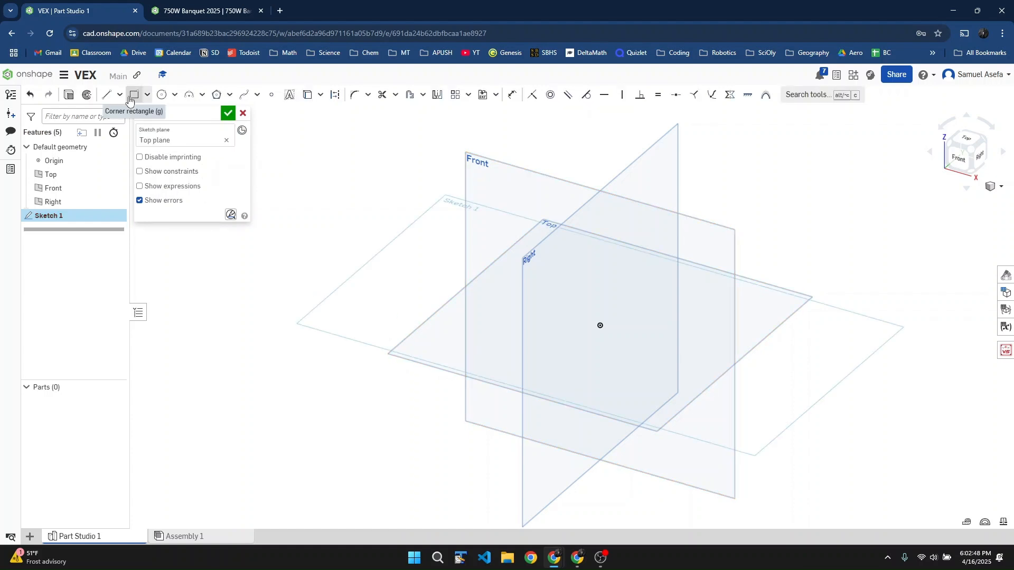
Step: Examine the U-shaped plate joining the two C-channels around the wheel in the 750W Banquet 2025 assembly
click(227, 10)
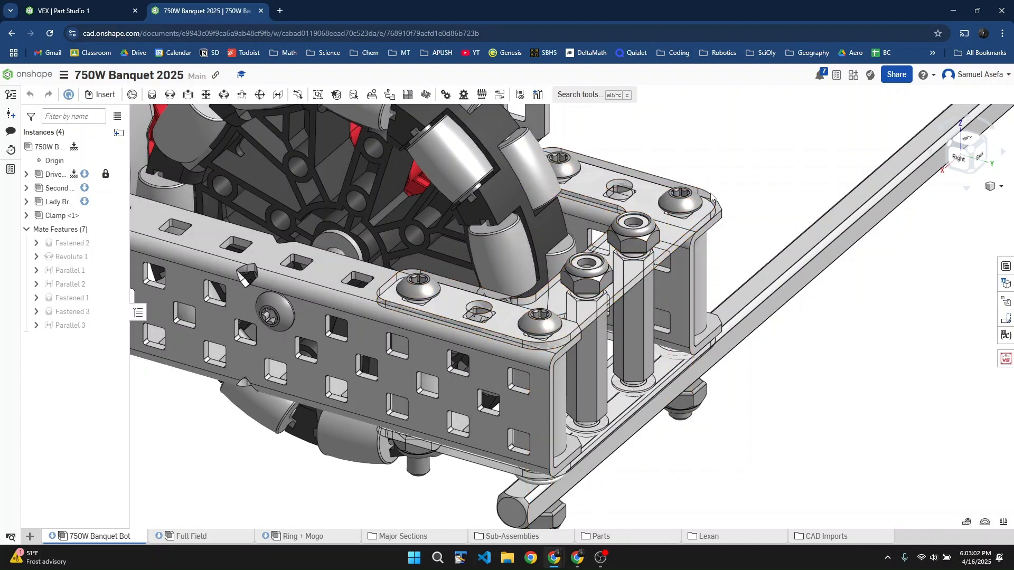
right_drag(758, 288, 716, 288)
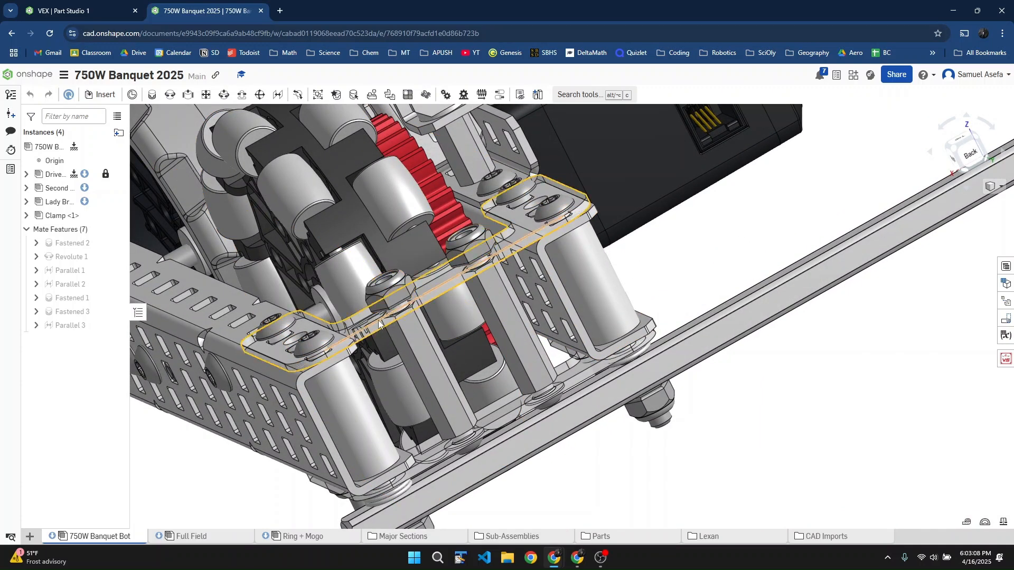
right_drag(554, 211, 551, 265)
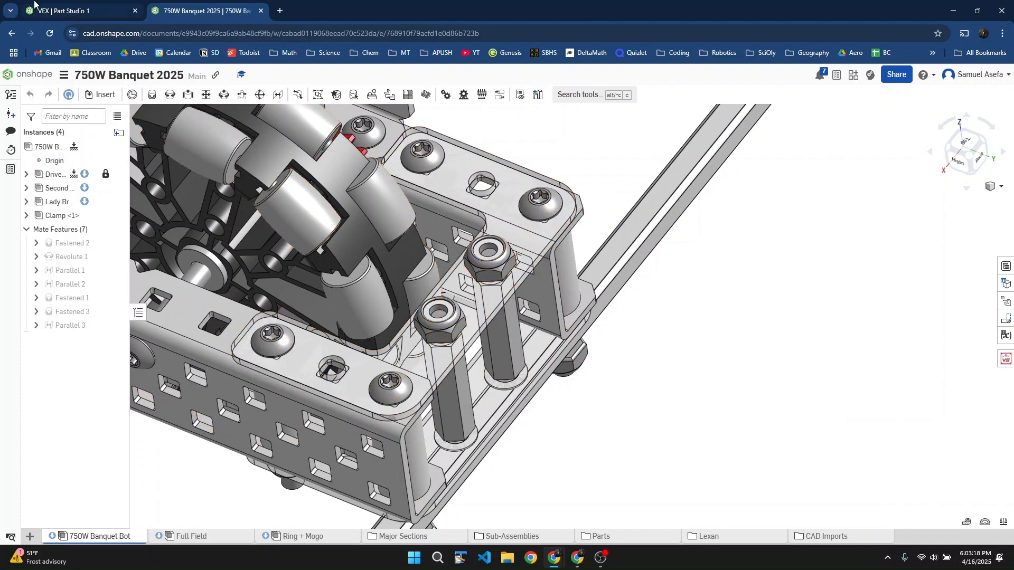
click(84, 4)
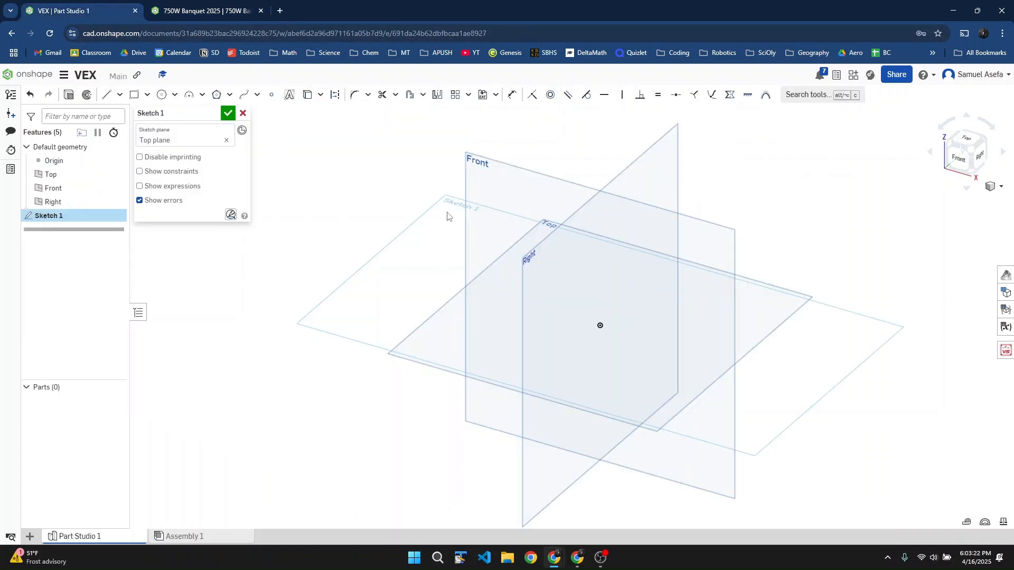
Step: Draw a corner rectangle about 5.1 by 2.6 in around the origin in the Top plane sketch of the VEX Part Studio
click(134, 95)
click(519, 265)
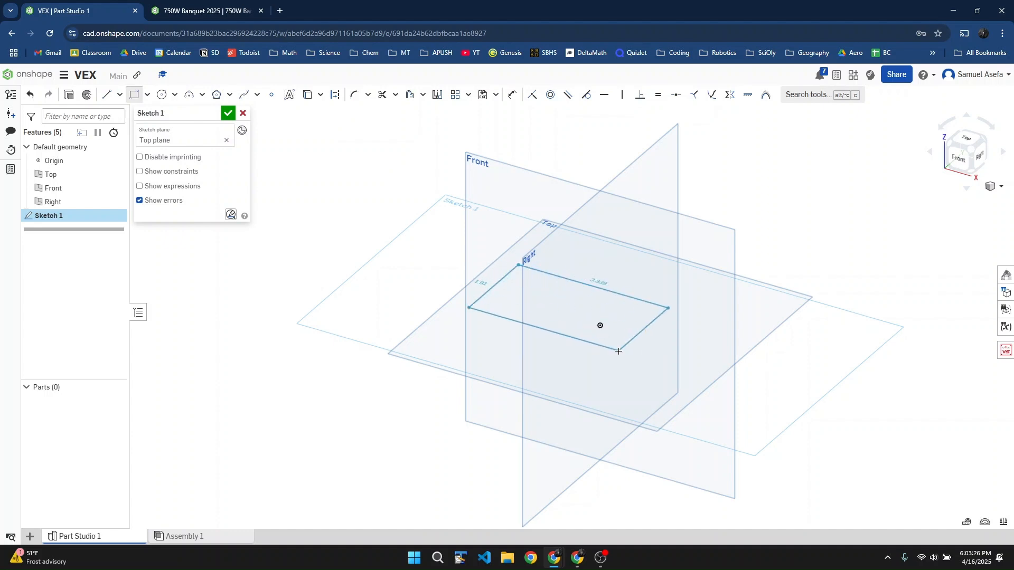
click(748, 332)
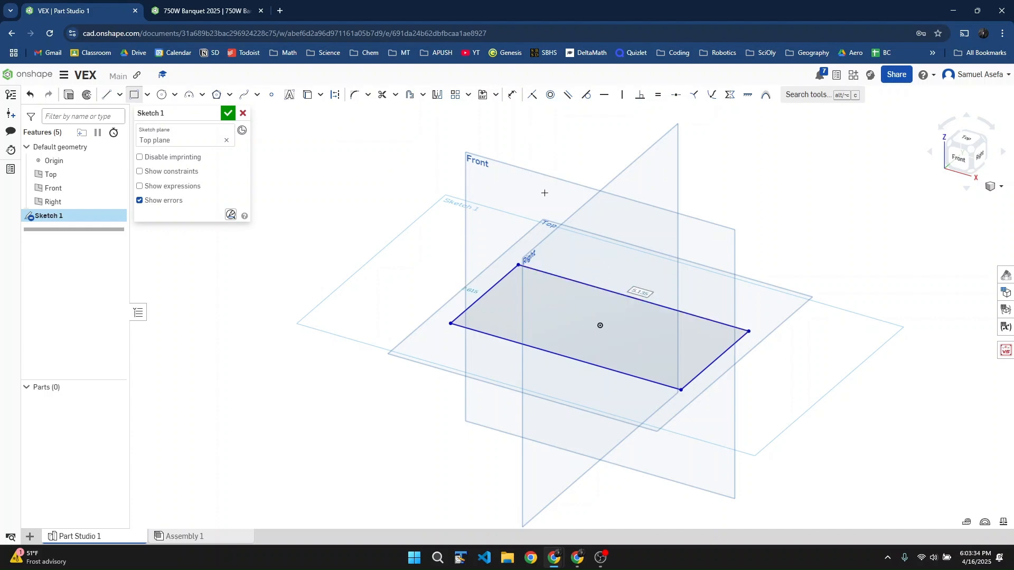
Step: Dimension the rectangle's long edge to 2.5 in and its short edge to 1.5 in
click(507, 97)
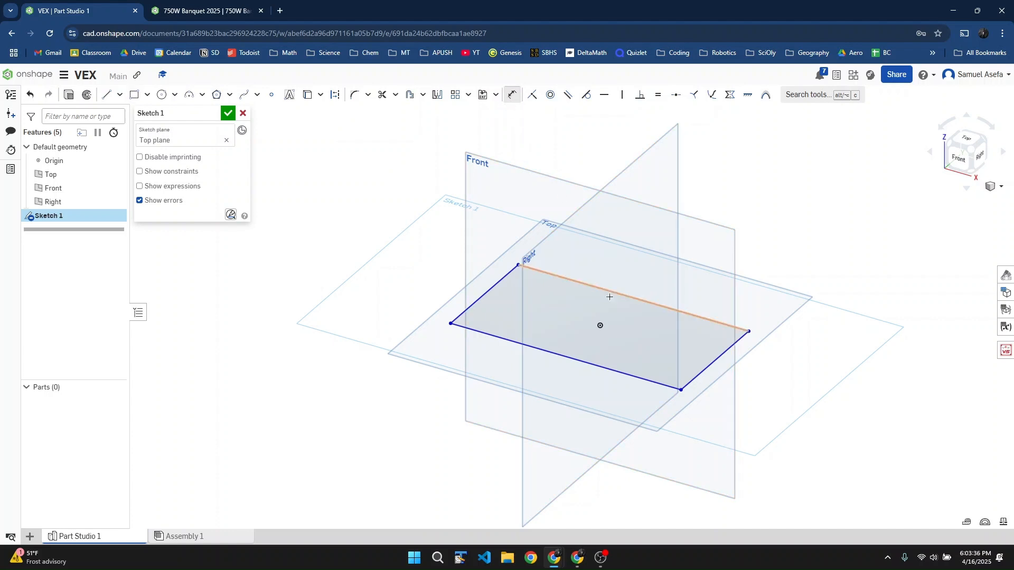
click(626, 294)
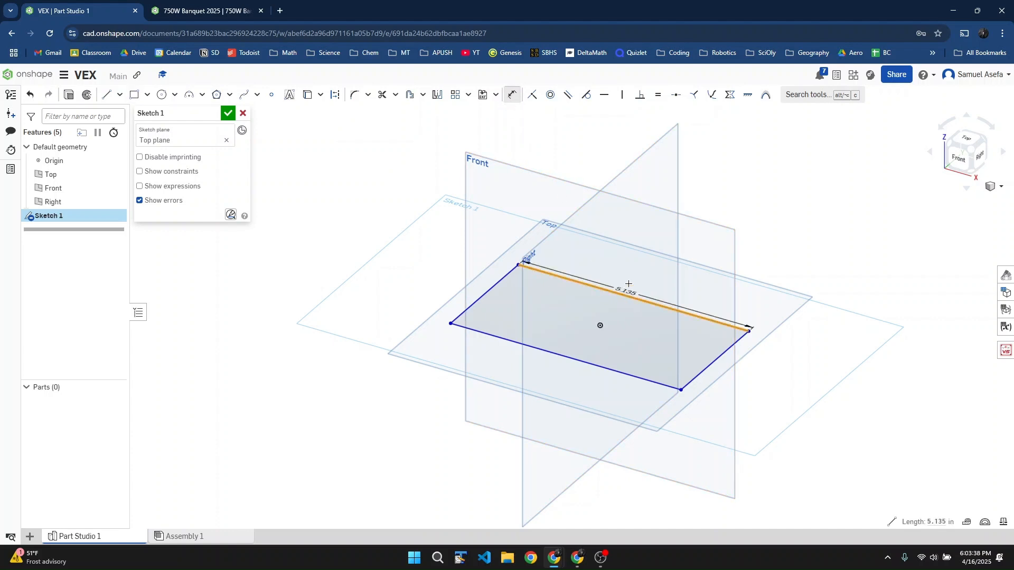
click(678, 299)
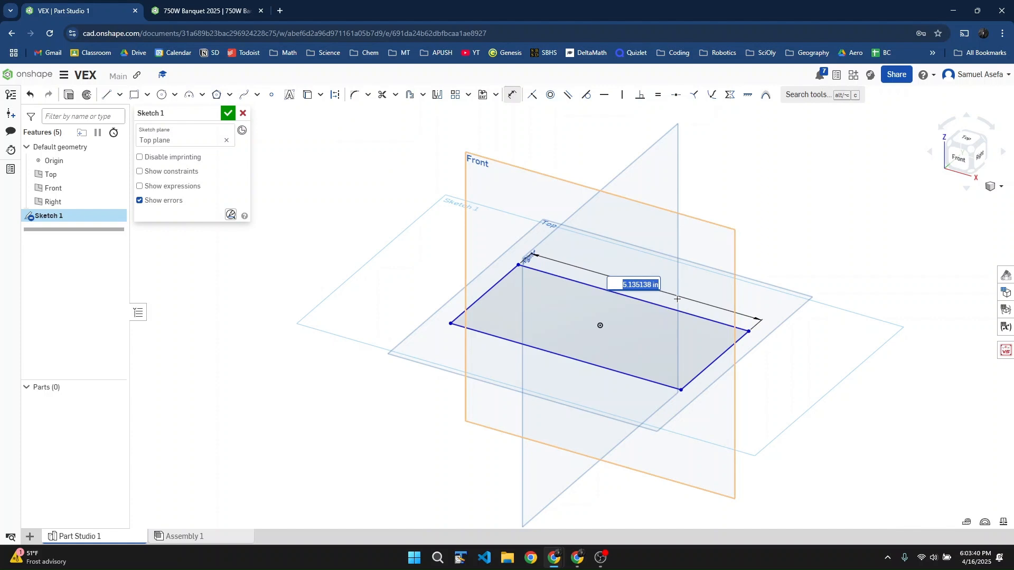
text(2.5)
key(Return)
scroll(538, 316, up, 5)
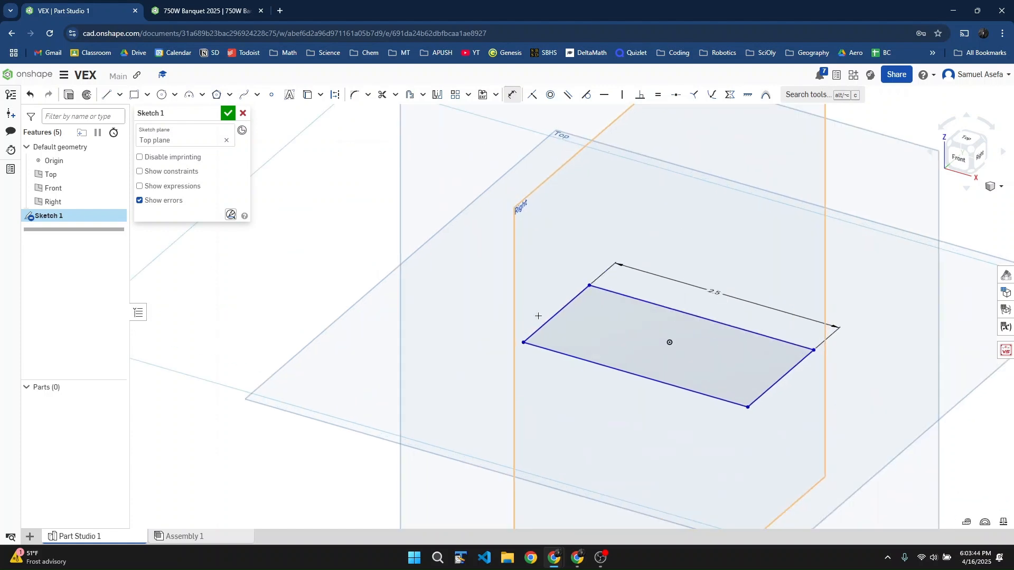
click(552, 317)
click(531, 301)
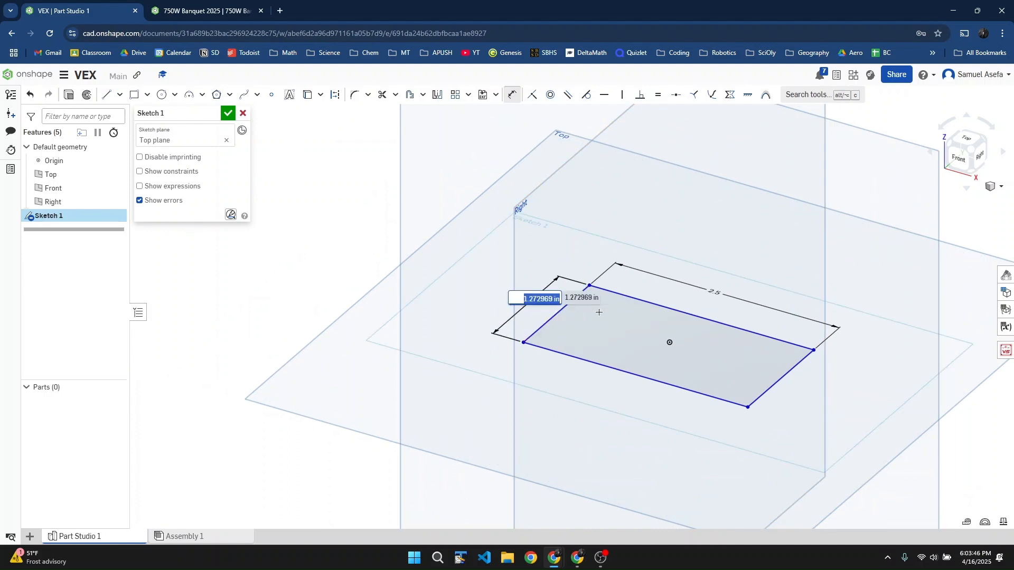
text(1.5)
key(Return)
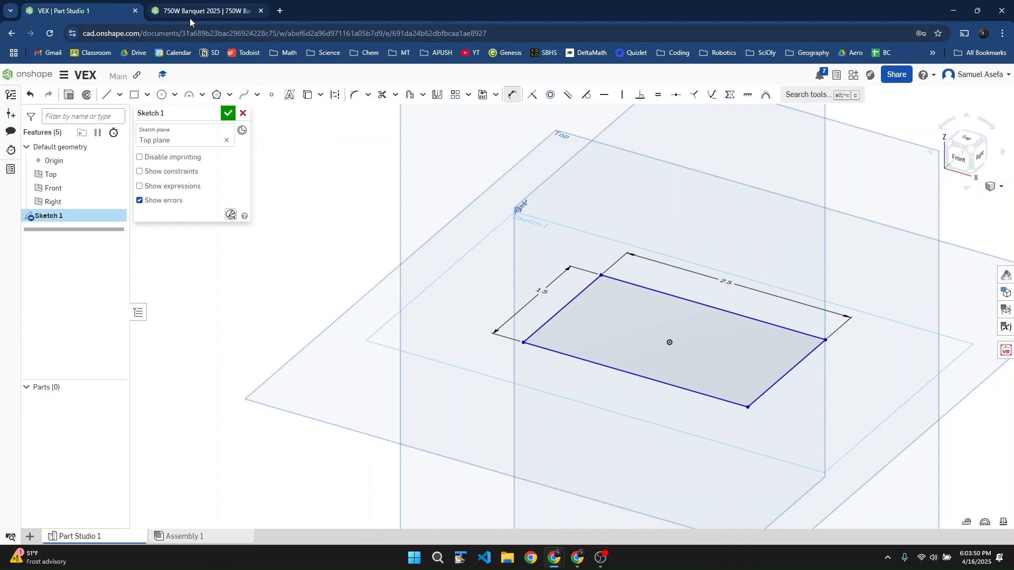
Step: Draw a line across the rectangle near each short end, parallel to that end and about 0.46 in inside it
key(l)
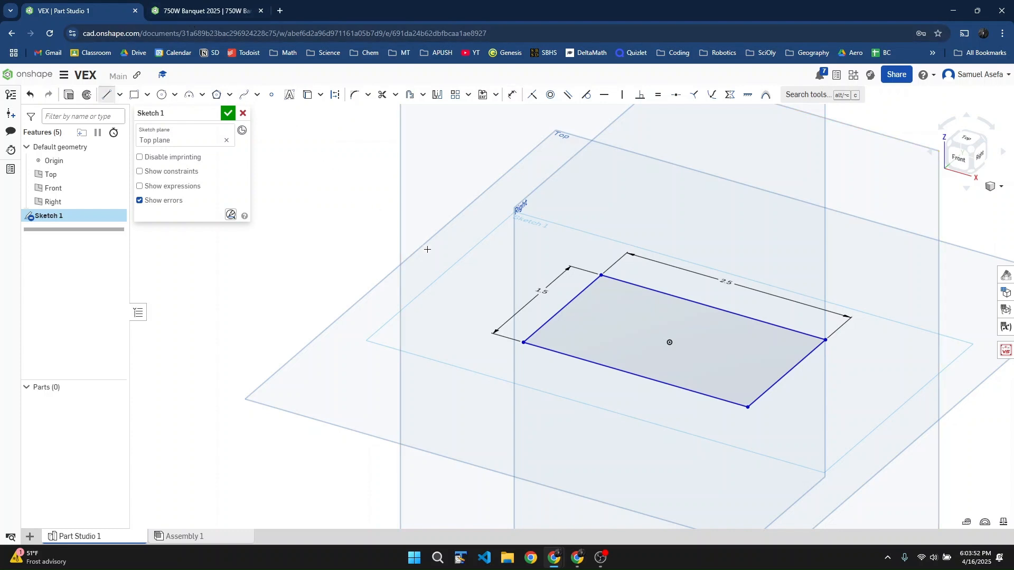
click(565, 355)
click(643, 287)
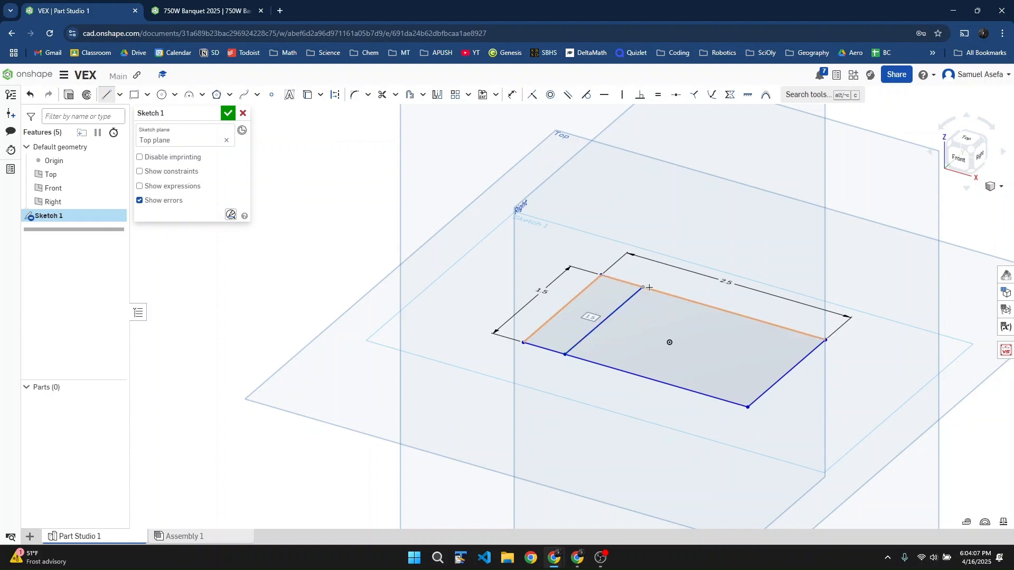
click(706, 395)
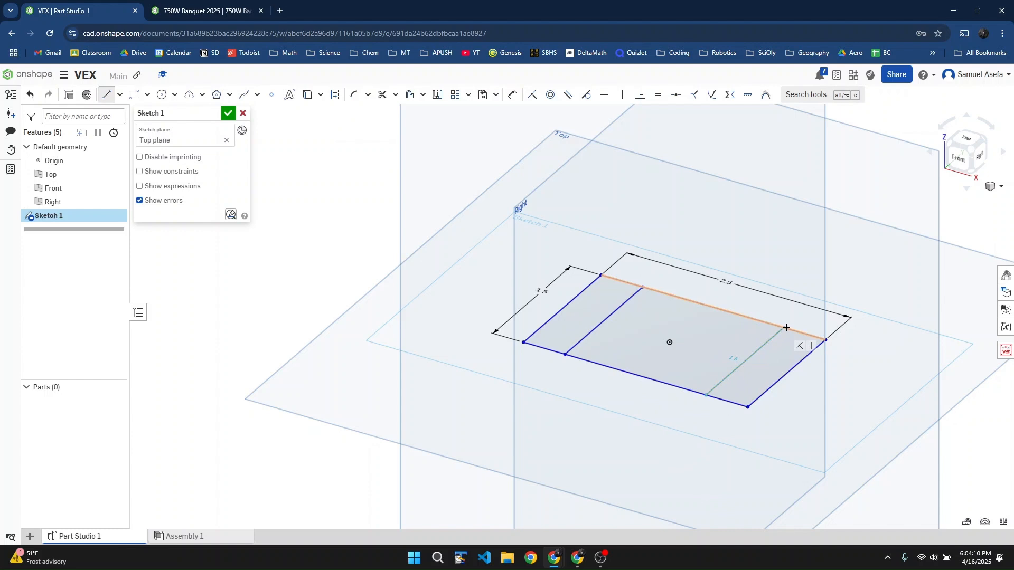
click(786, 328)
key(Escape)
Step: Connect the two cross lines with a line parallel to the rectangle's back long edge, about 0.37 in inside it
key(l)
click(624, 304)
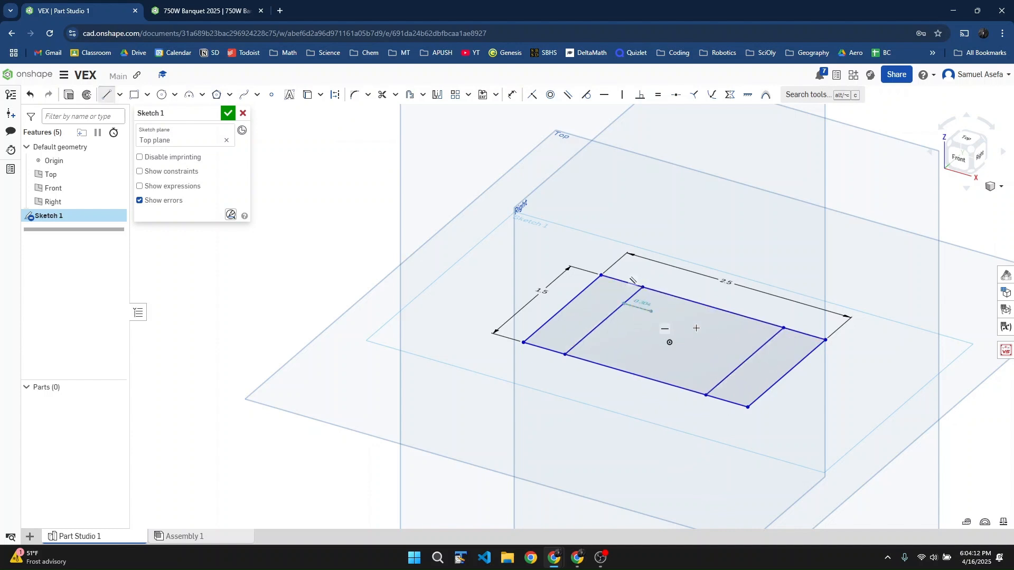
click(765, 344)
key(Escape)
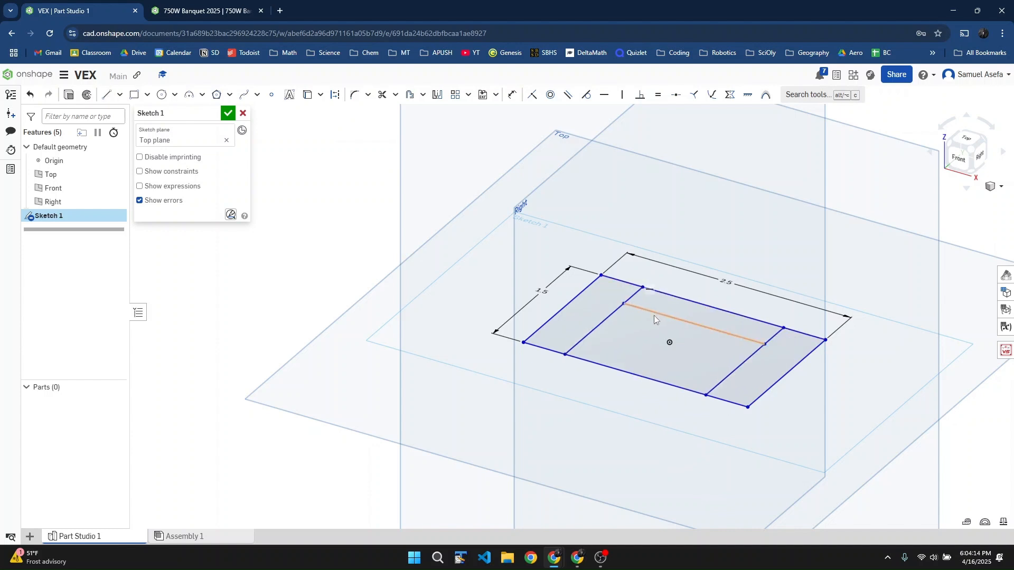
Step: Measure the distance between the rectangle's left short edge and the neighbouring cross line
scroll(623, 330, up, 4)
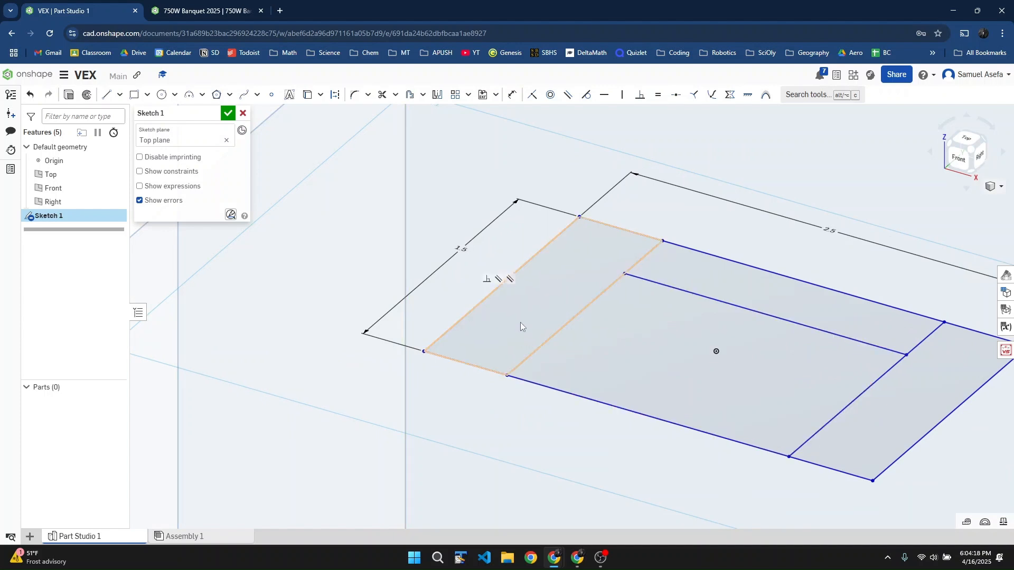
click(472, 313)
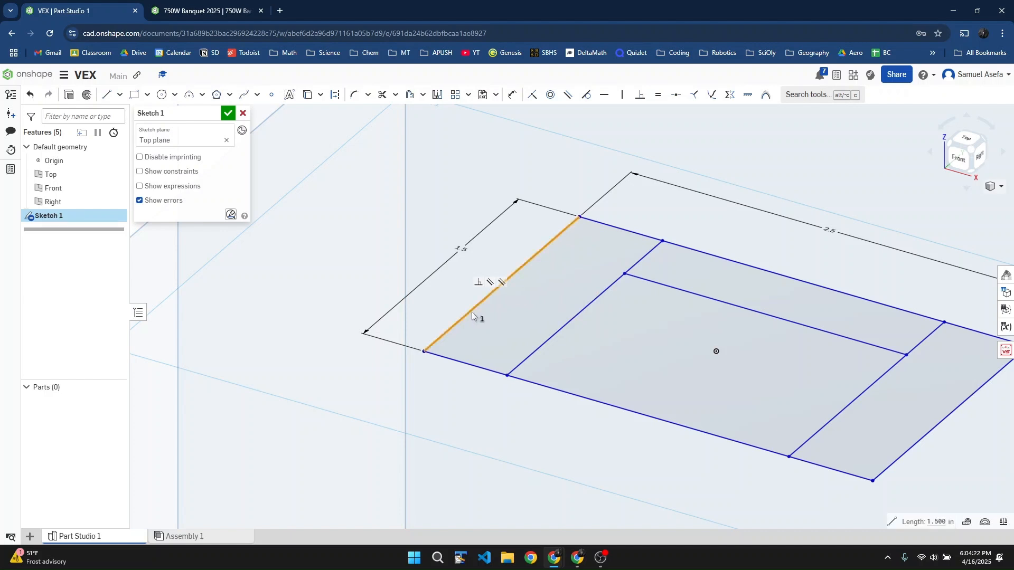
click(555, 336)
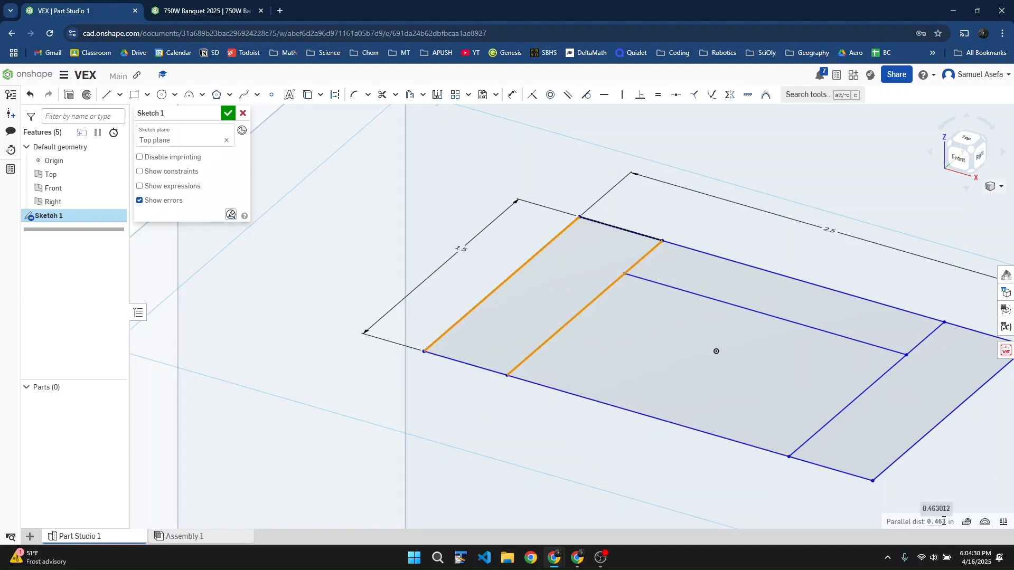
Step: Dimension the spacing between the rectangle's left short edge and the neighbouring cross line to 0.5 in
key(d)
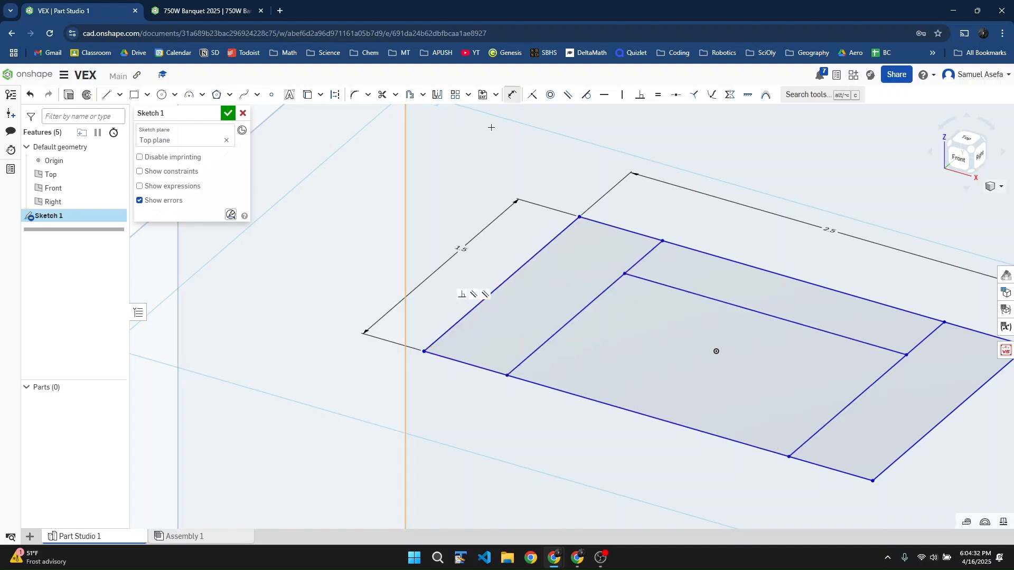
click(466, 316)
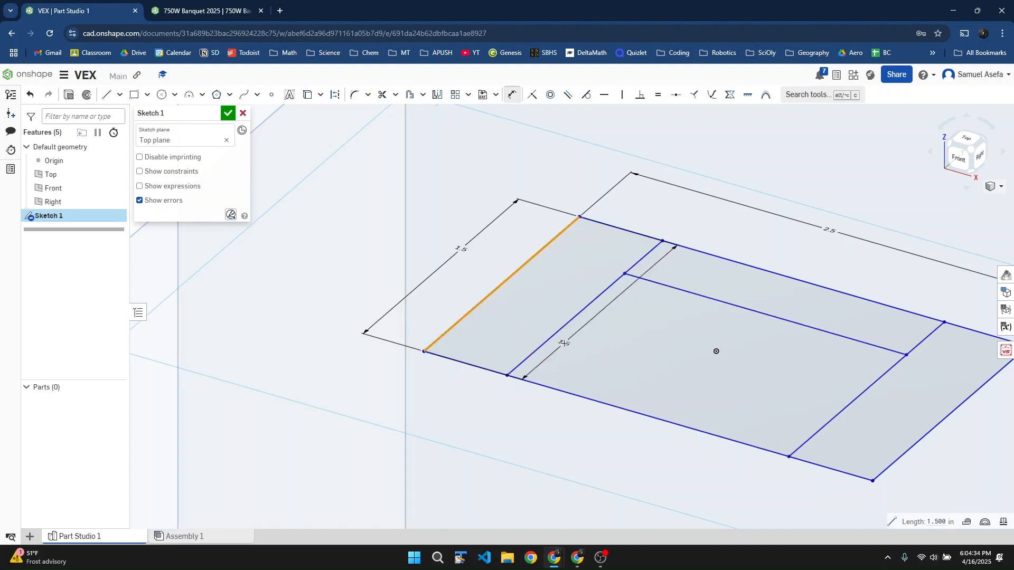
click(552, 336)
click(543, 332)
text(0)
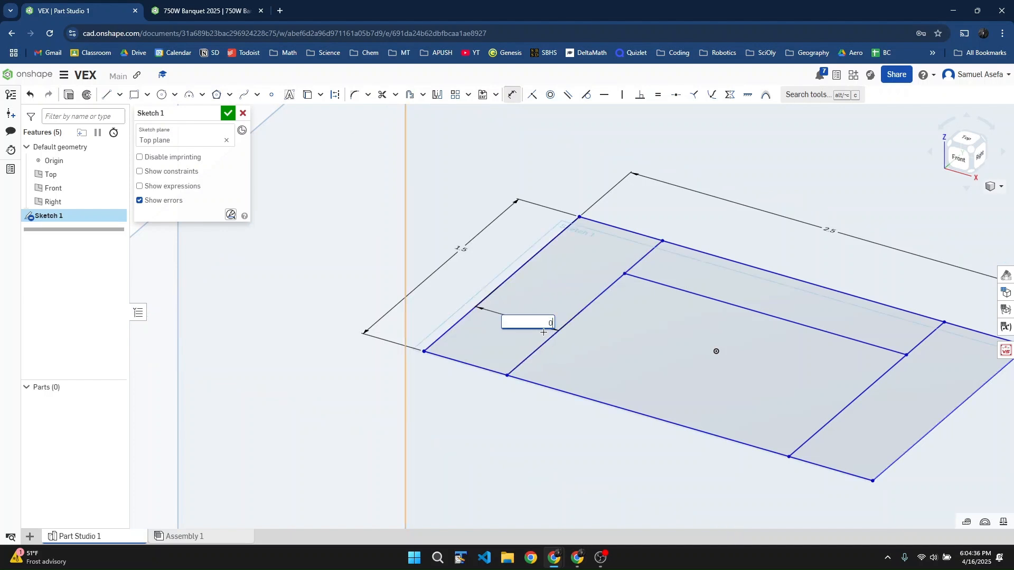
text(.5)
key(Return)
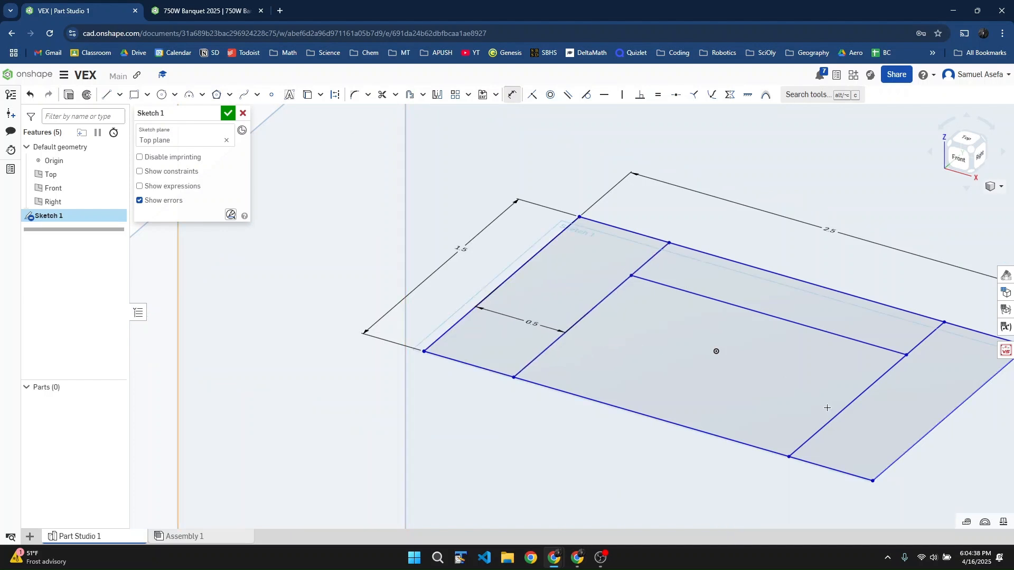
Step: Dimension the connecting line 0.5 in from the rectangle's back long edge
click(765, 315)
click(786, 275)
click(779, 299)
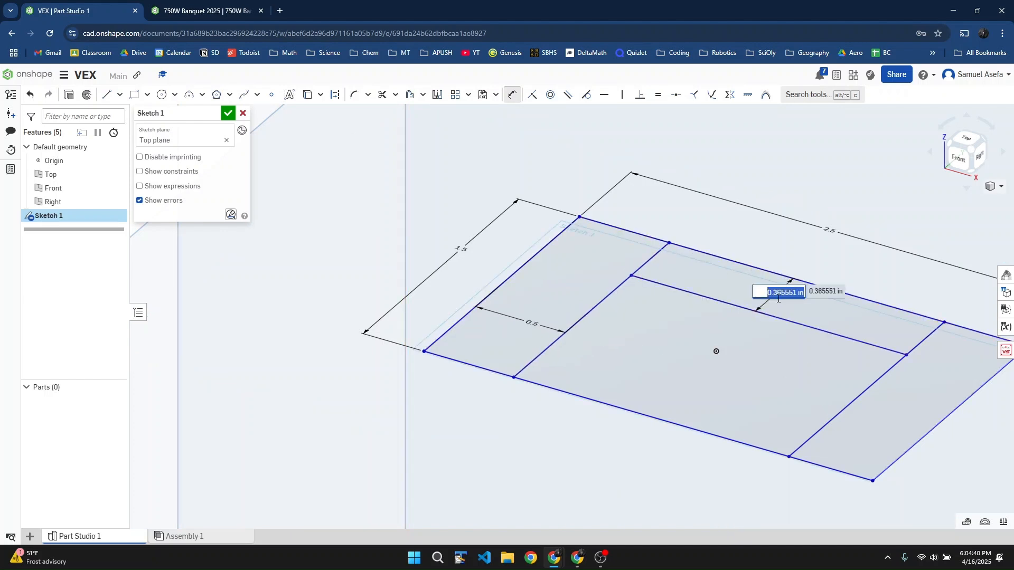
text(0.5)
key(Return)
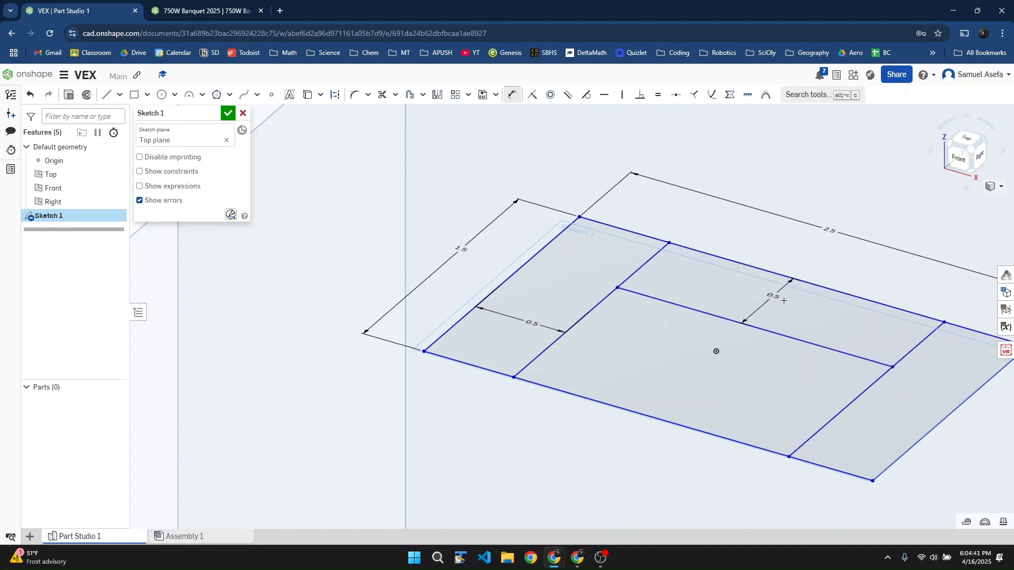
Step: Dimension the spacing between the right cross line and the rectangle's right short edge to 0.5 in
click(858, 396)
click(946, 418)
click(906, 416)
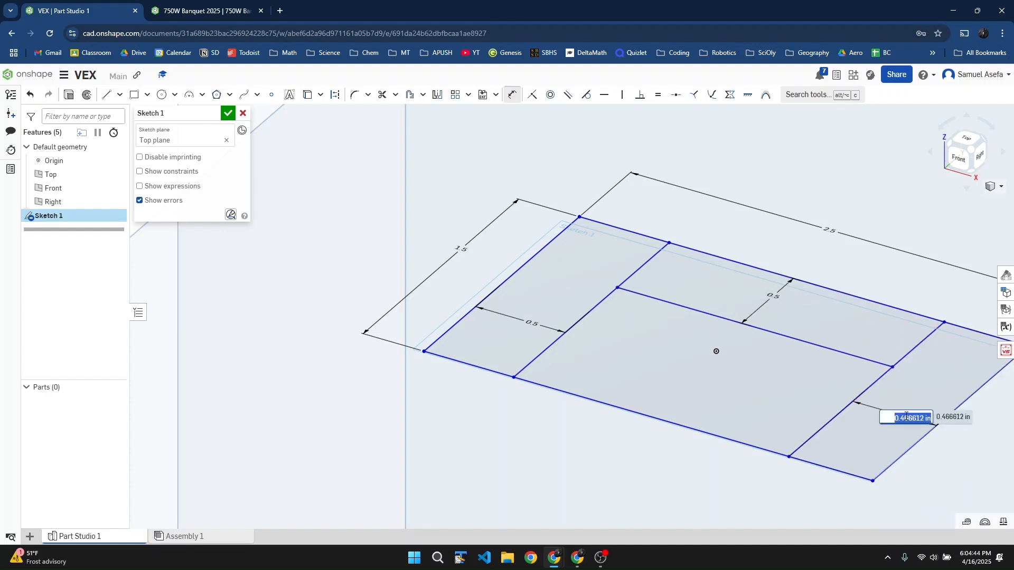
text(0.5)
key(Return)
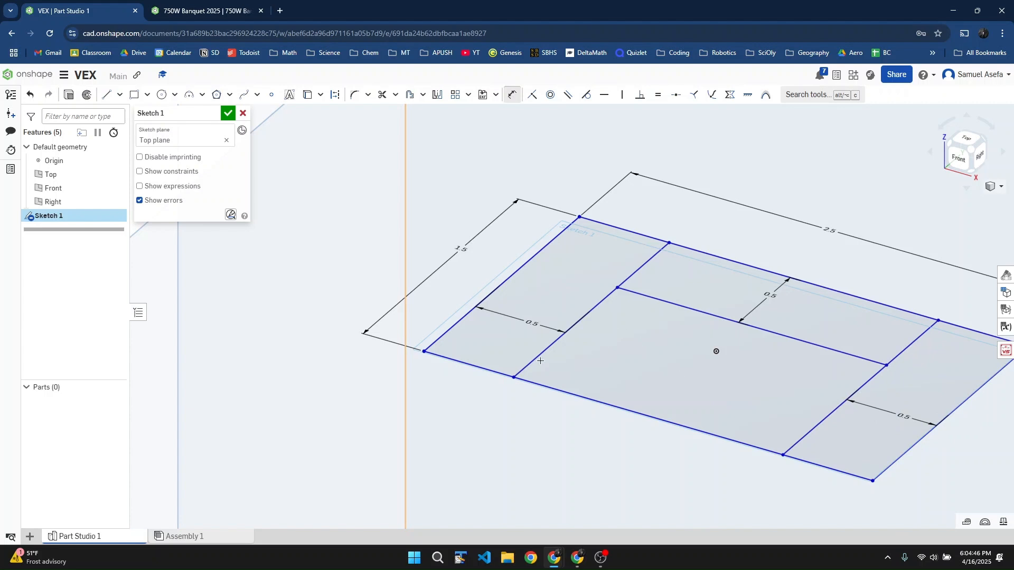
scroll(544, 362, down, 2)
key(Escape)
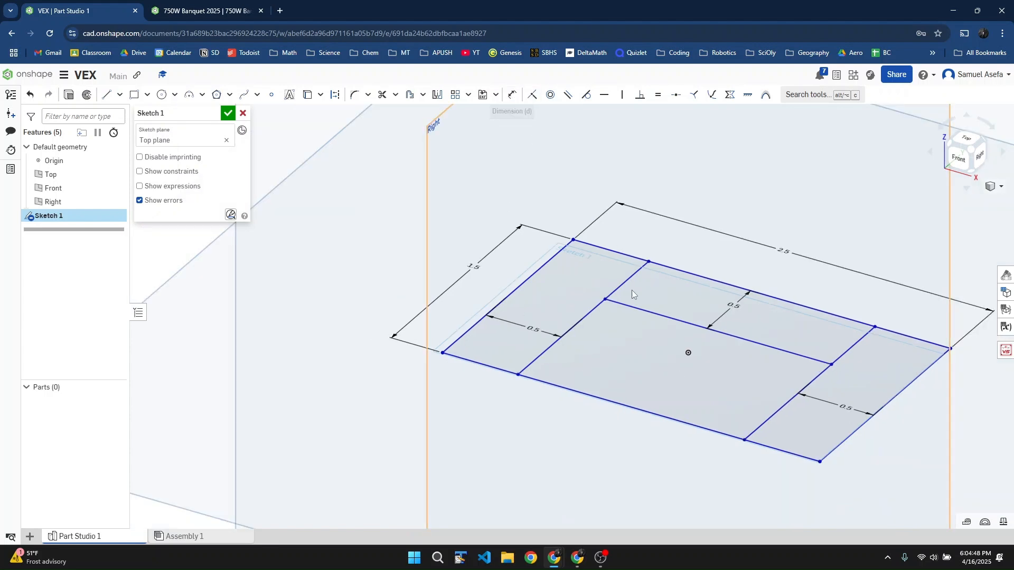
click(550, 303)
click(661, 295)
click(863, 362)
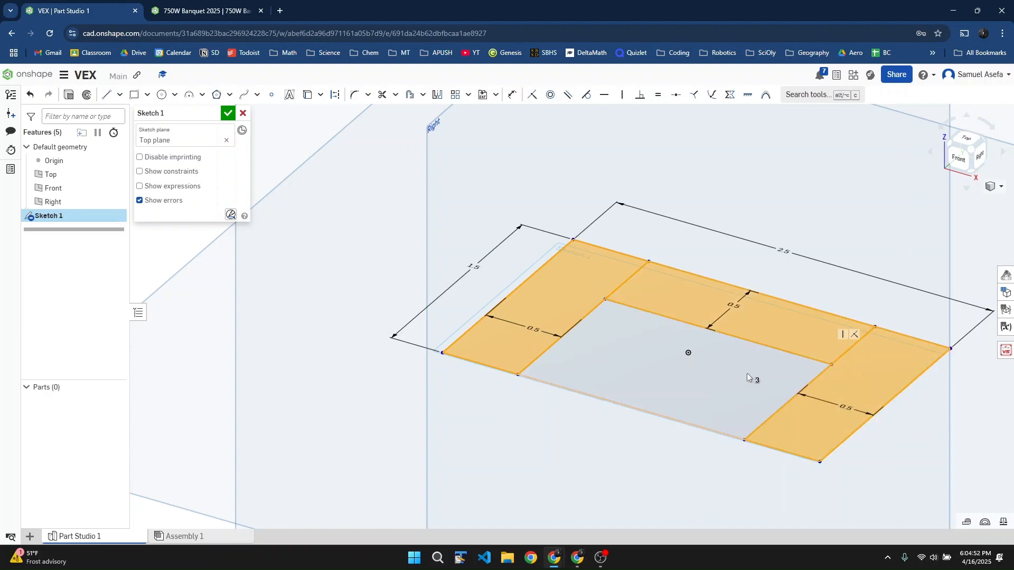
click(716, 385)
click(704, 379)
click(702, 369)
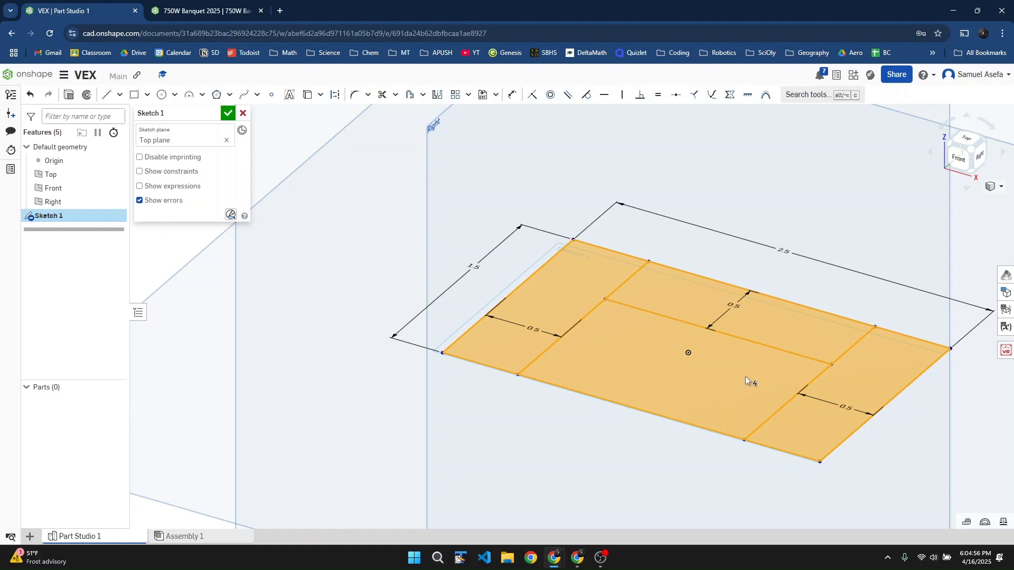
click(774, 373)
click(793, 334)
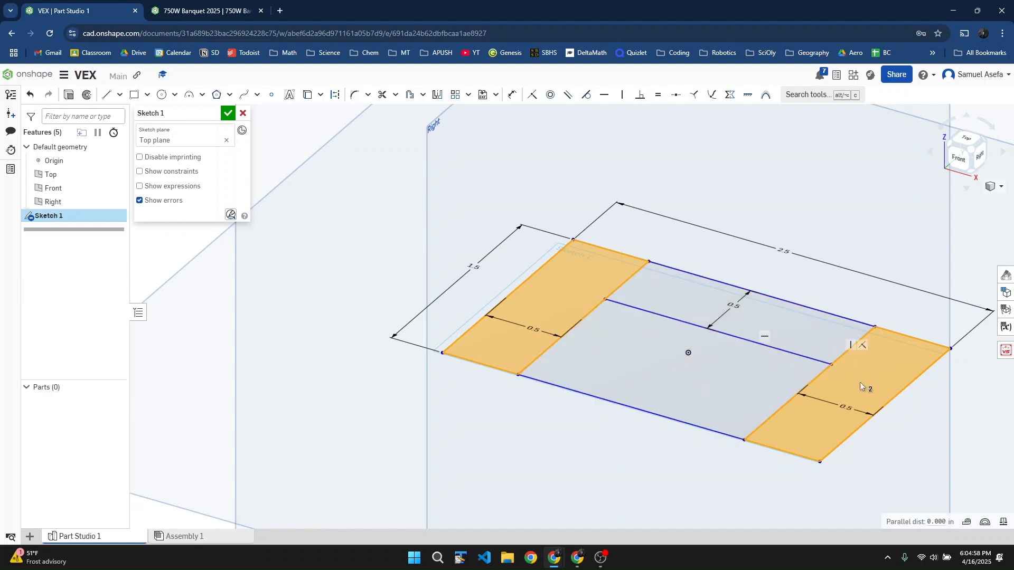
click(860, 384)
click(555, 296)
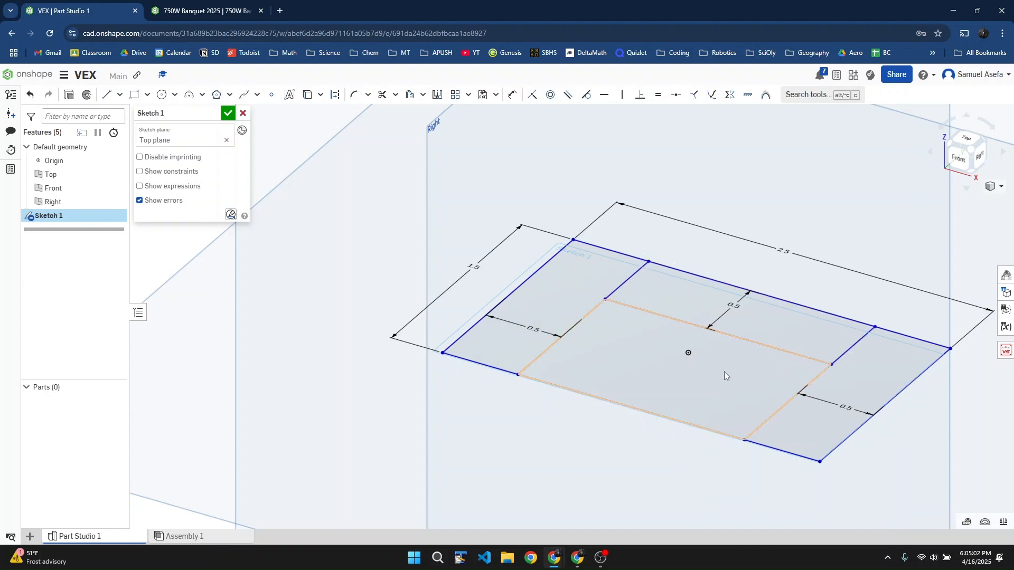
Step: Delete the rectangle's front long edge
click(547, 383)
key(space)
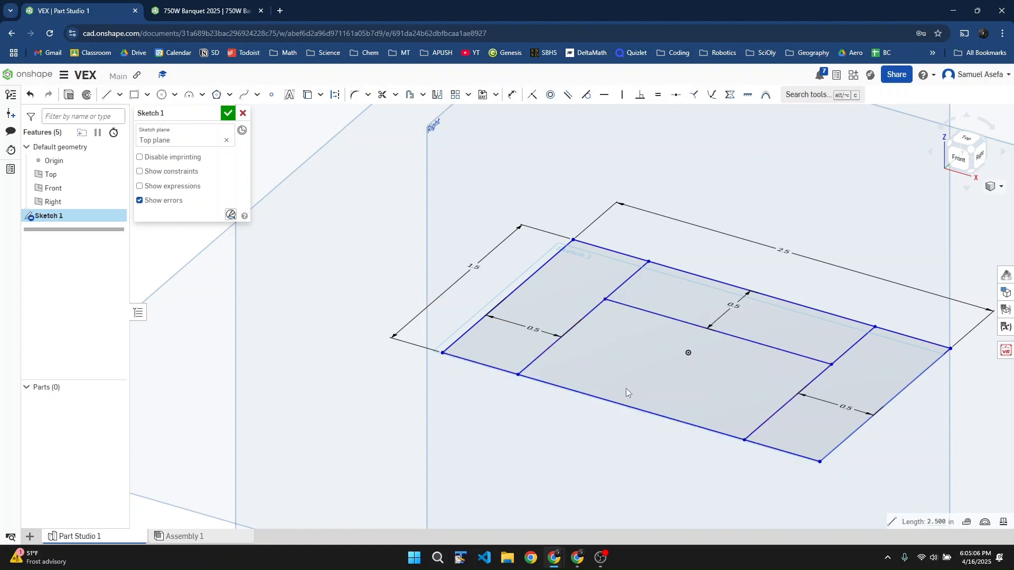
key(Delete)
Step: Draw two short lines closing the front ends of the left and right legs
key(l)
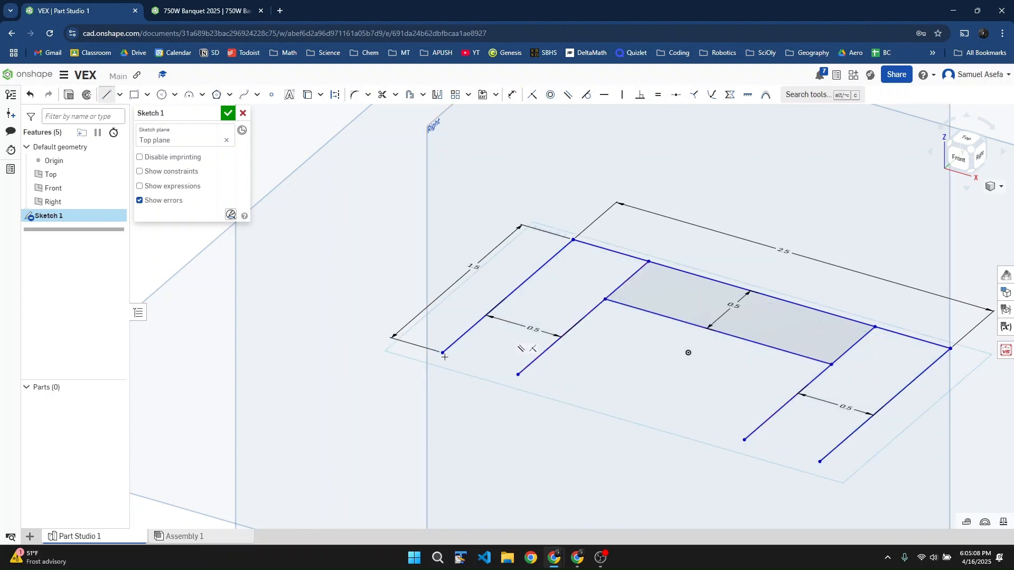
click(444, 356)
click(518, 375)
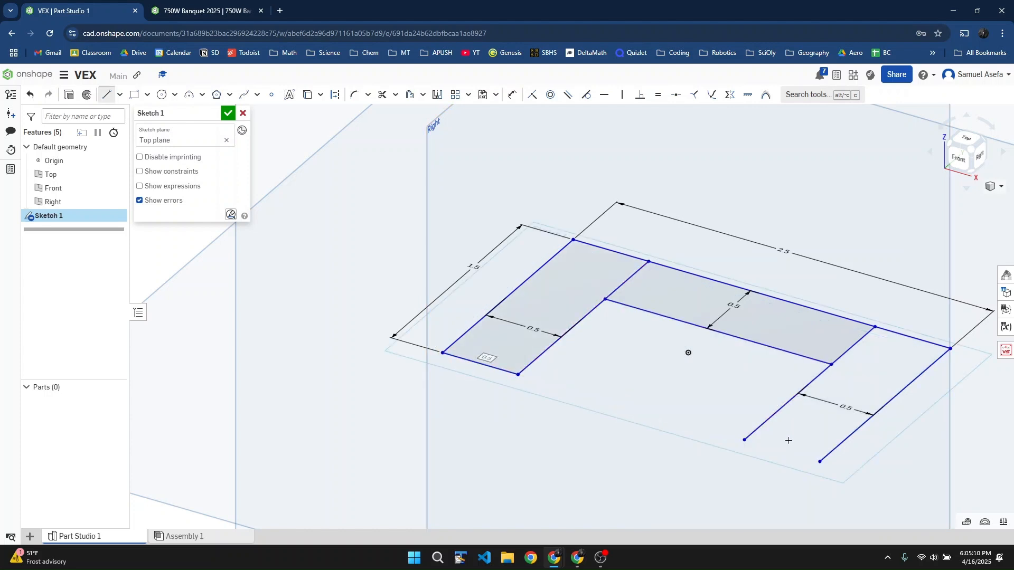
click(745, 440)
click(821, 462)
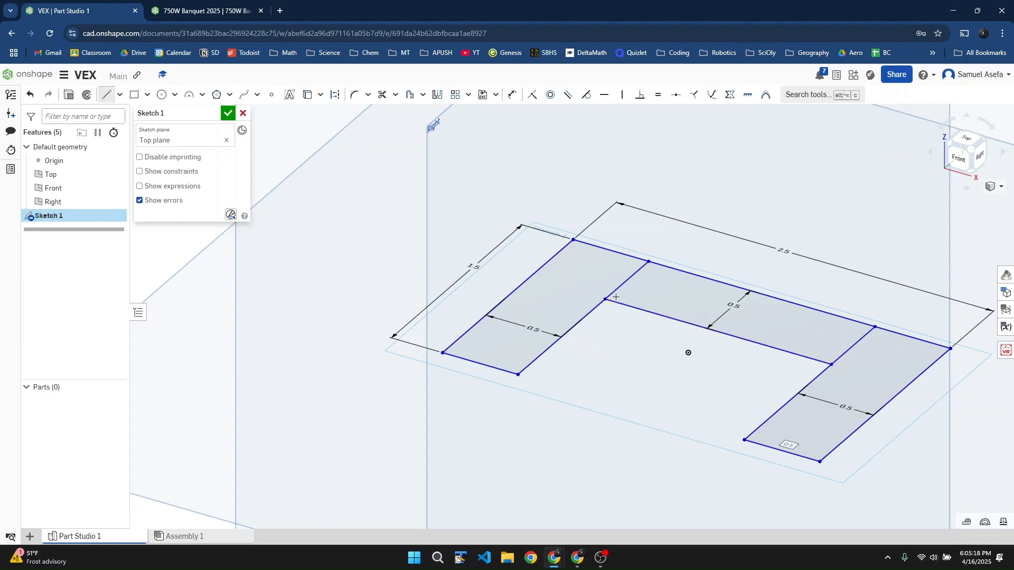
key(Escape)
Step: Delete the left and right cross lines that run the full depth of the profile
click(595, 307)
key(Delete)
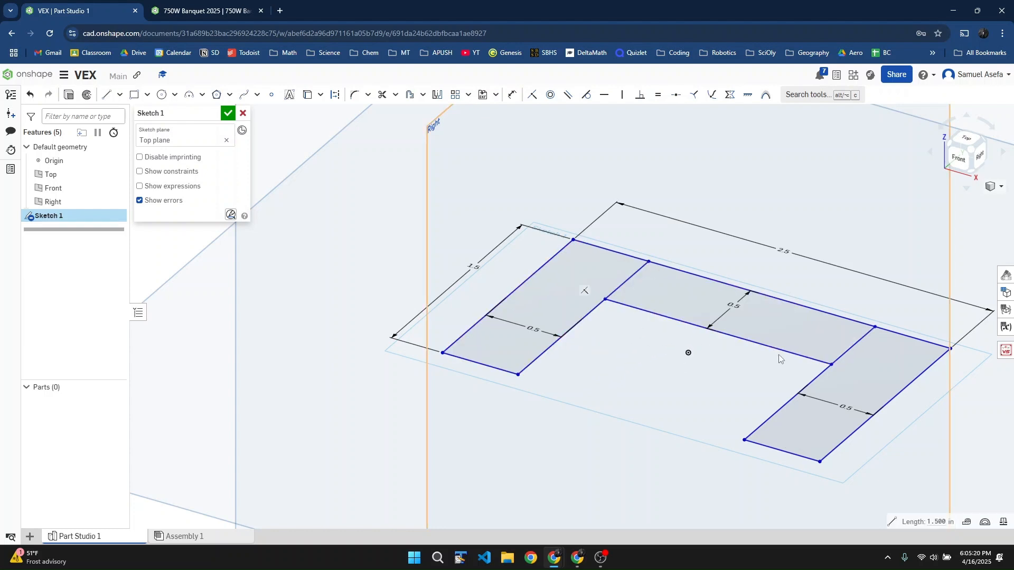
click(809, 381)
key(Delete)
Step: Draw the legs' two inner edges from their front end lines to the ends of the connecting line, closing the U-shaped profile
key(l)
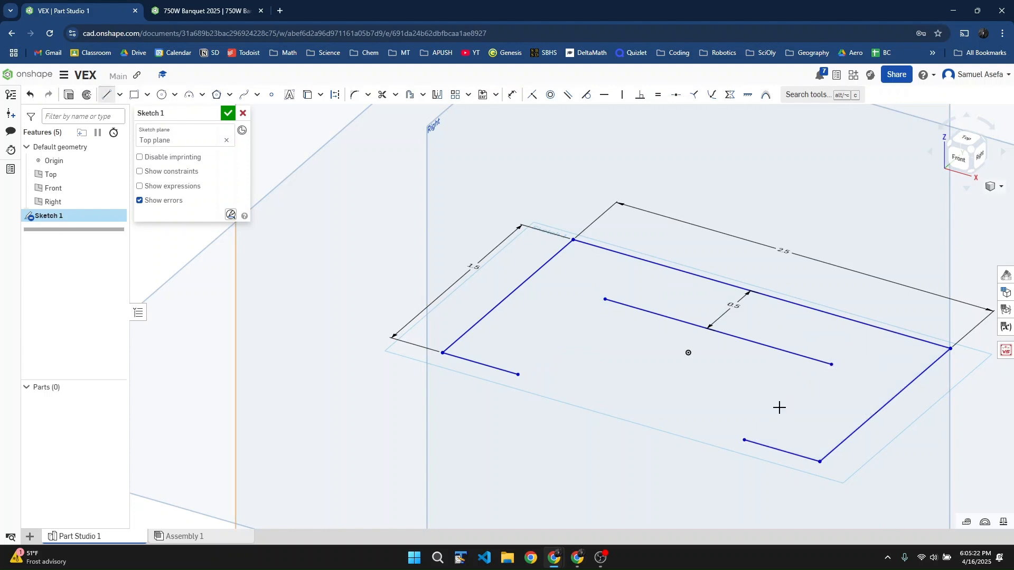
mouse_move(518, 374)
mouse_down()
mouse_move(544, 335)
mouse_move(605, 300)
mouse_up()
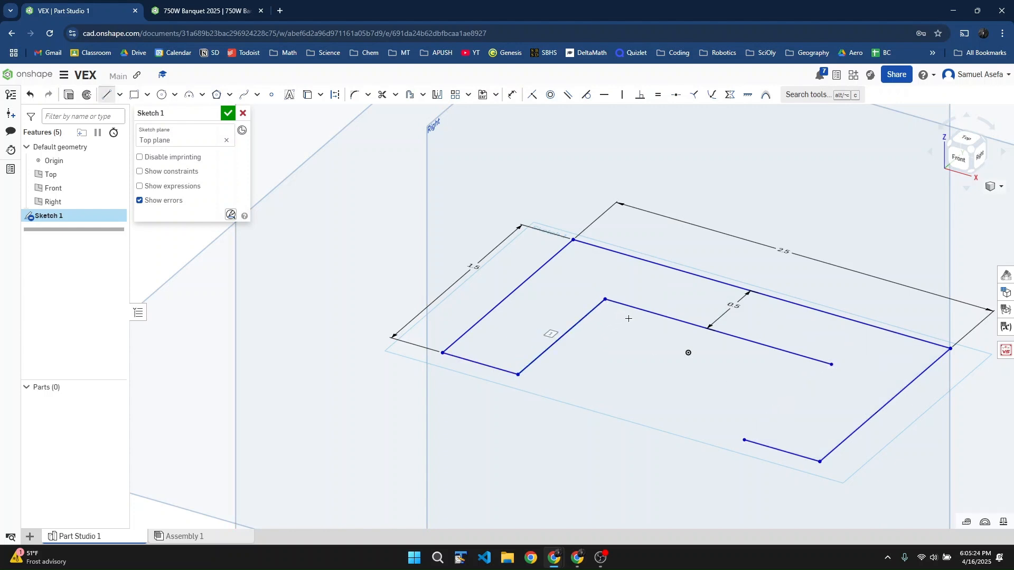
mouse_move(744, 441)
mouse_down()
mouse_move(813, 383)
mouse_move(843, 376)
mouse_move(832, 365)
mouse_up()
scroll(649, 376, down, 3)
key(Escape)
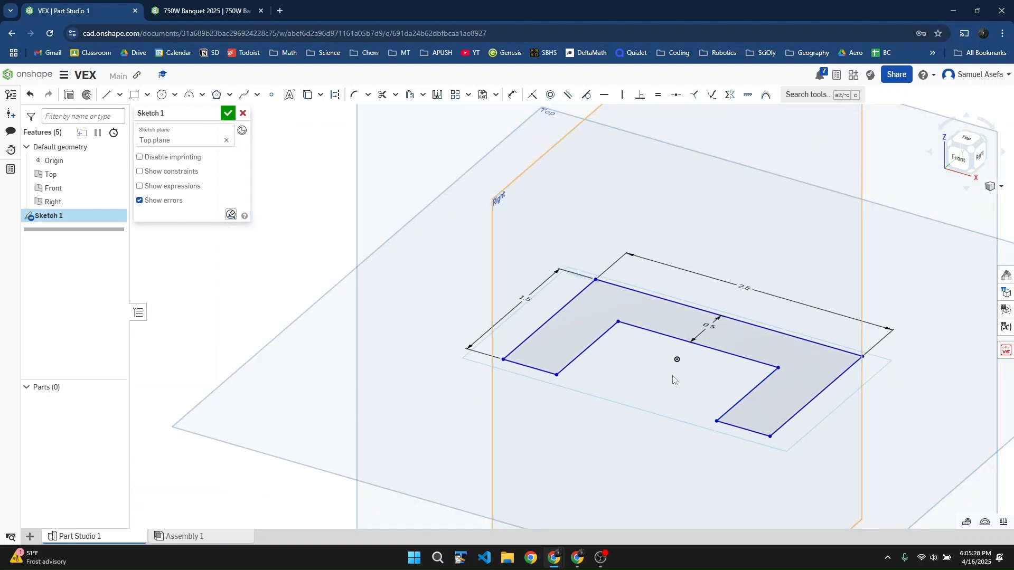
Step: Compare the U-shaped sketch profile with the plate in the 750W Banquet 2025 assembly and return to the VEX part studio
click(590, 323)
click(630, 303)
scroll(690, 335, up, 3)
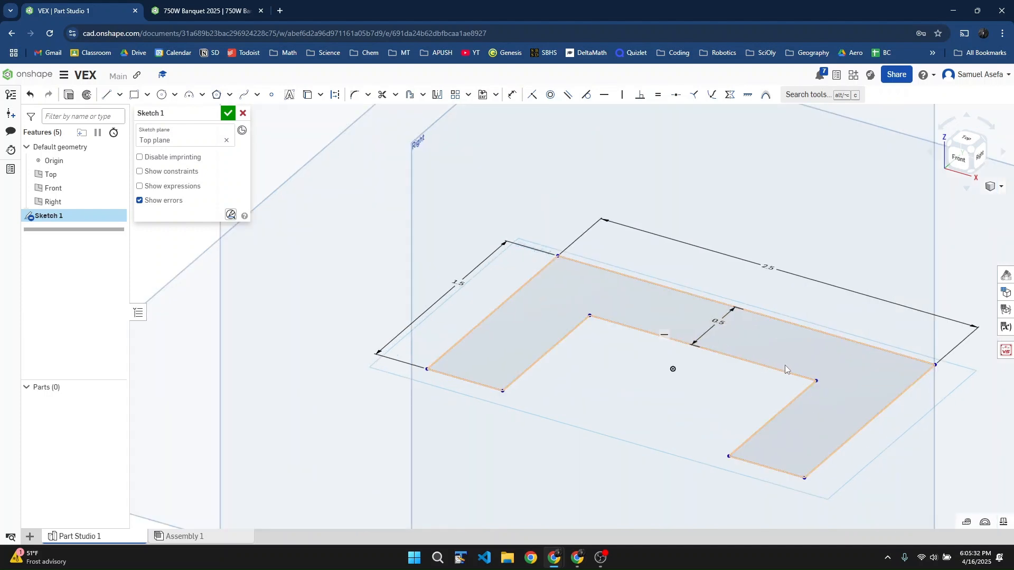
middle_drag(797, 384, 697, 361)
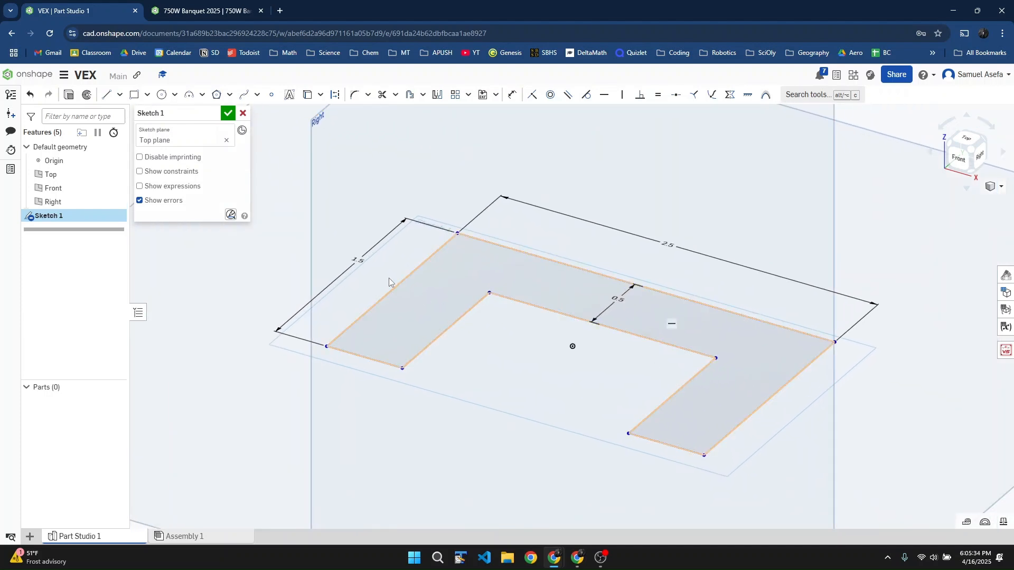
click(190, 9)
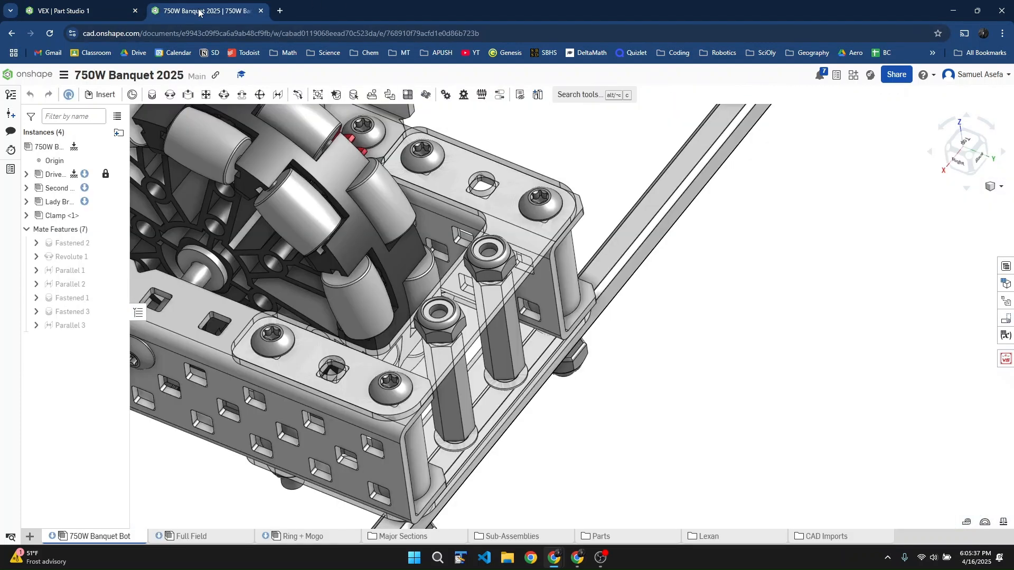
click(76, 5)
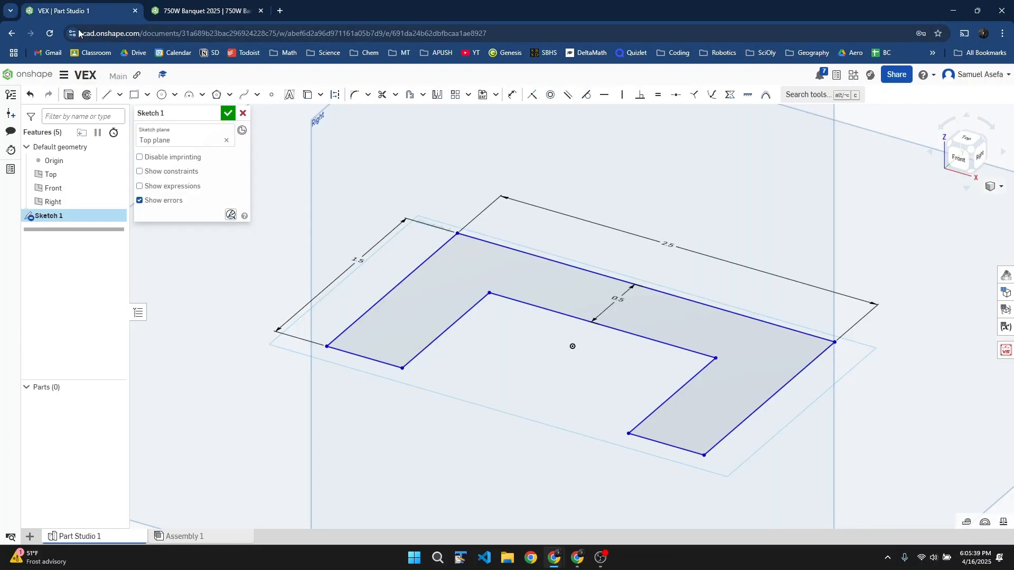
Step: Draw a circle for a hole in the U-profile's back left corner and dimension its diameter to 0.162 in
click(161, 95)
scroll(481, 265, up, 5)
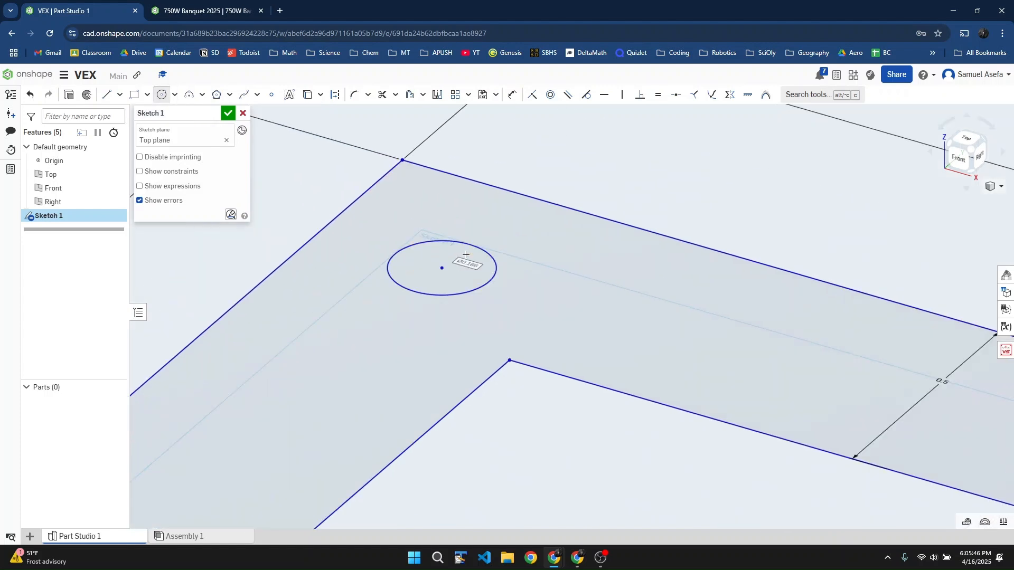
key(d)
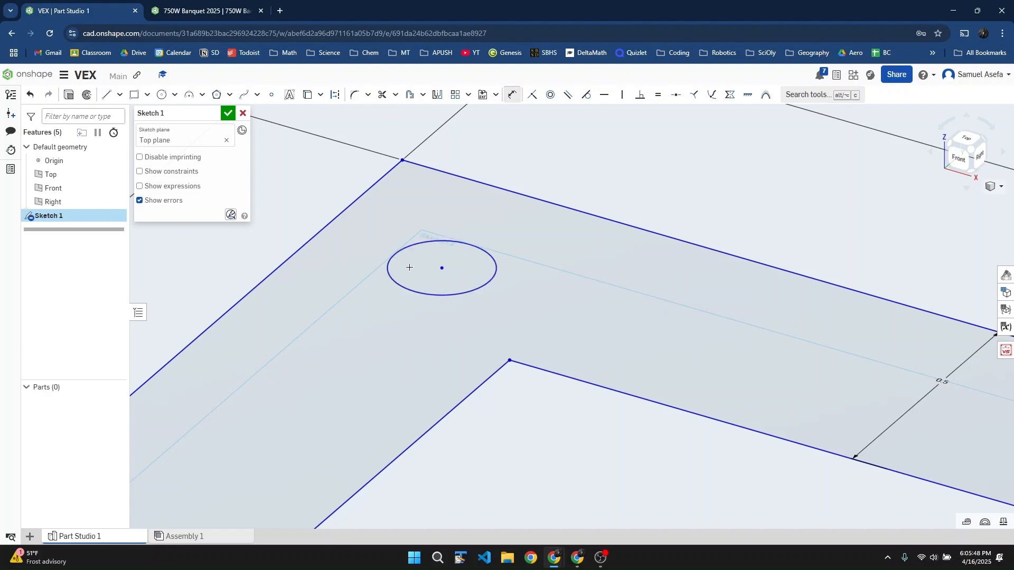
click(389, 266)
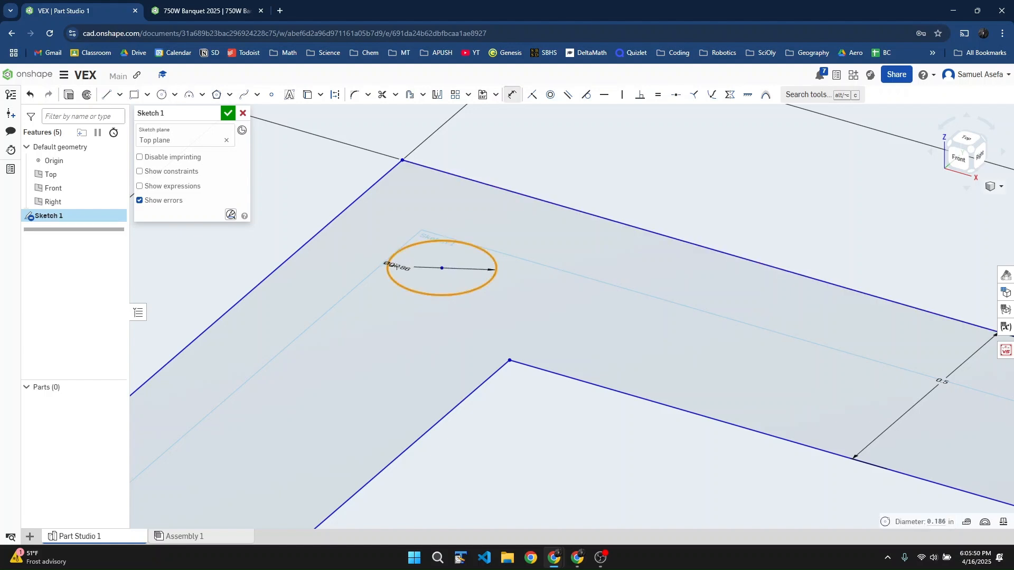
click(403, 266)
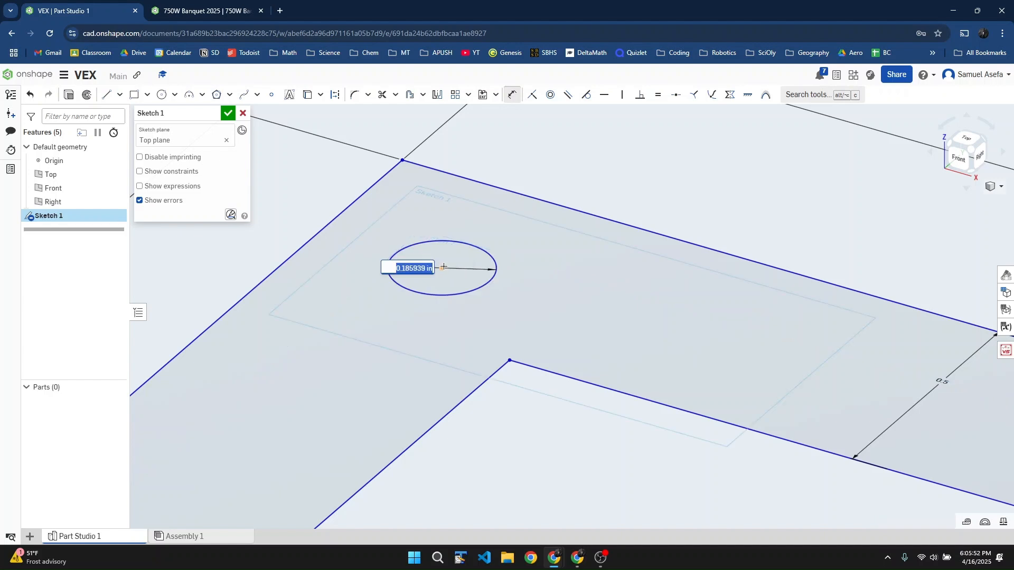
key(BackSpace)
key(Return)
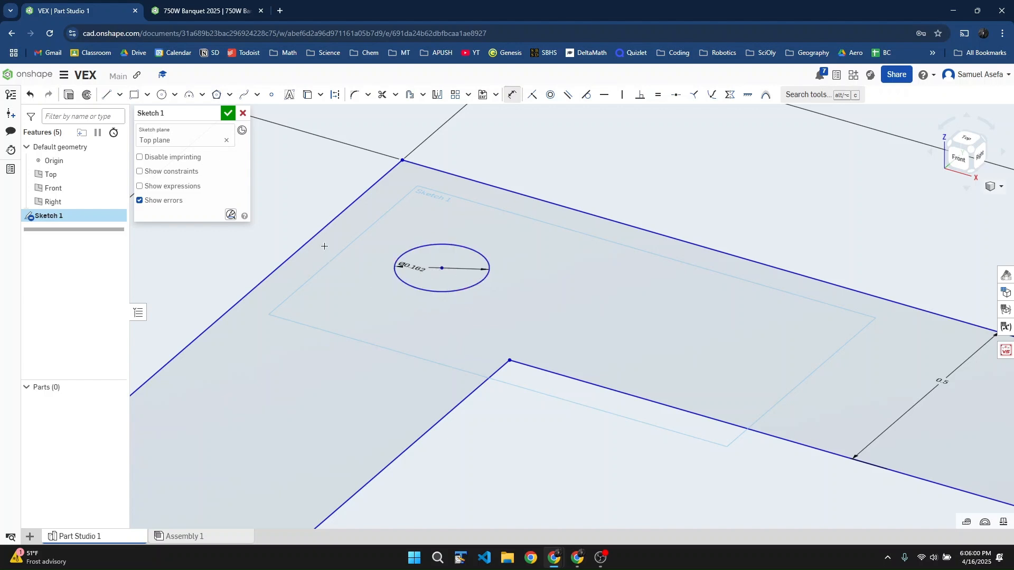
Step: Dimension the circle's centre 0.25 in from the profile's left outer edge
key(Escape)
key(d)
click(443, 269)
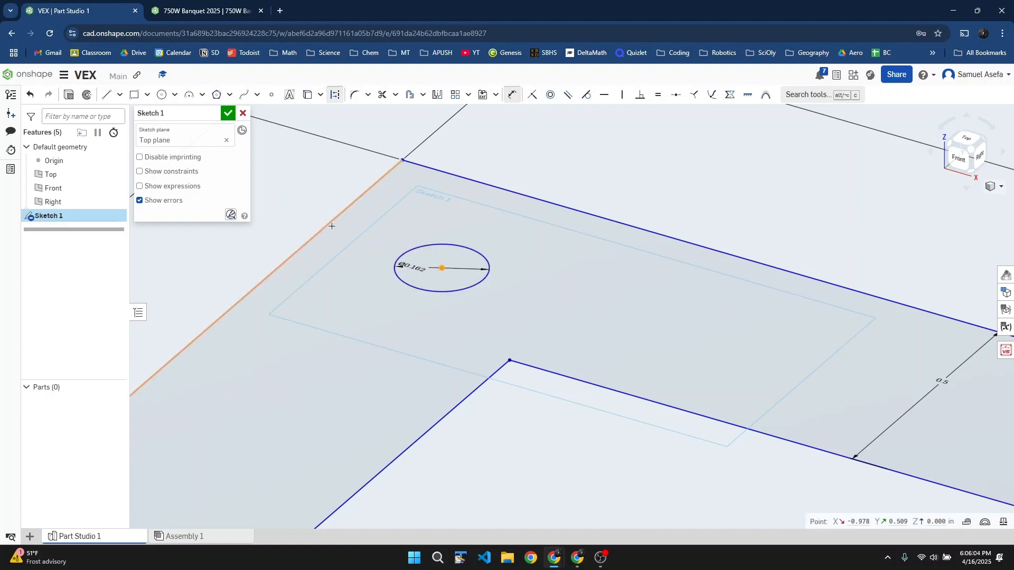
click(330, 223)
click(366, 251)
key(BackSpace)
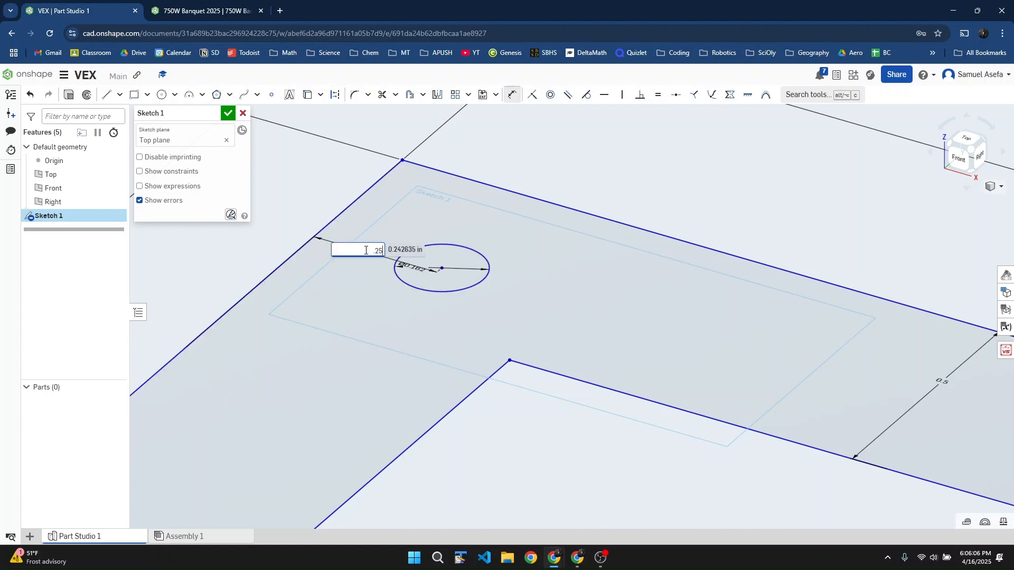
key(Return)
Step: Dimension the circle's centre 0.25 in from the profile's back long edge
click(445, 269)
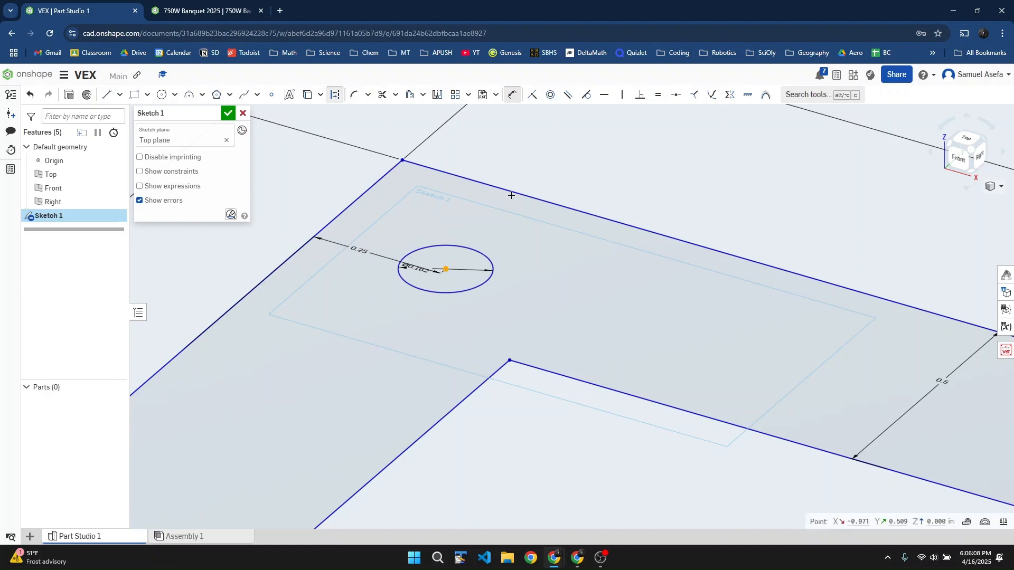
click(510, 196)
click(497, 213)
key(BackSpace)
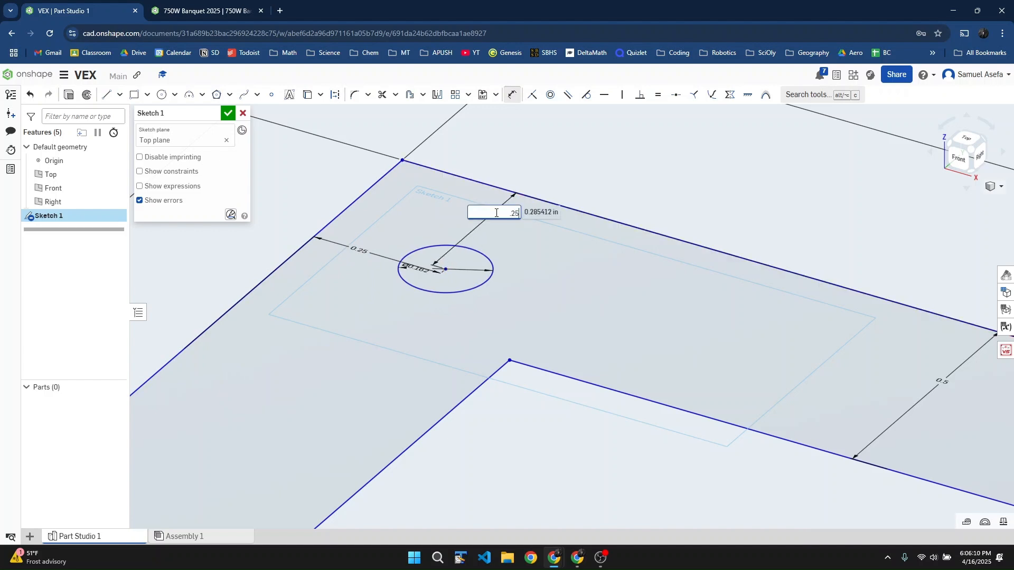
key(Return)
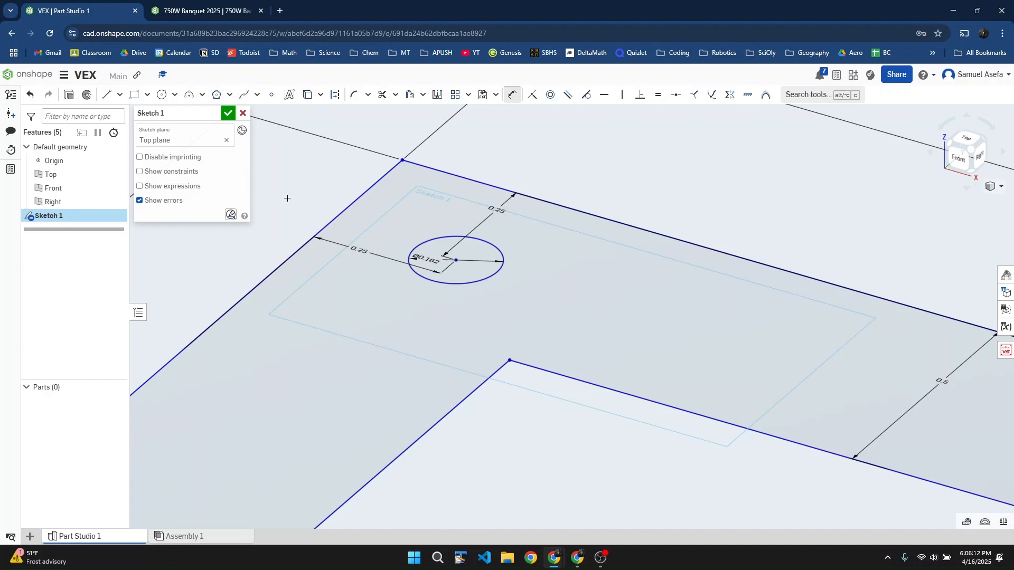
Step: Try to place a copy of the hole circle beside the original, and undo the copy
scroll(479, 208, down, 3)
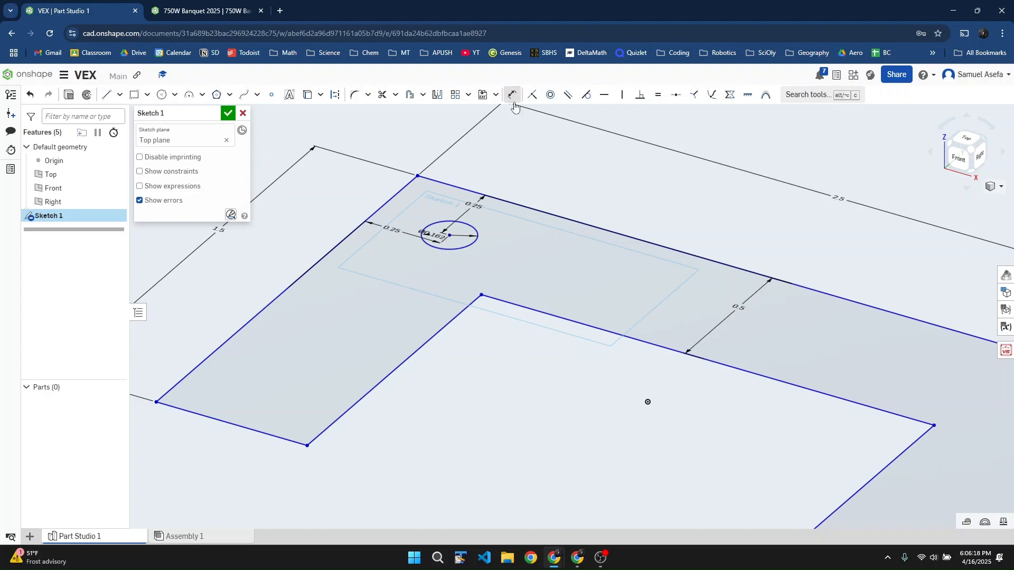
click(463, 248)
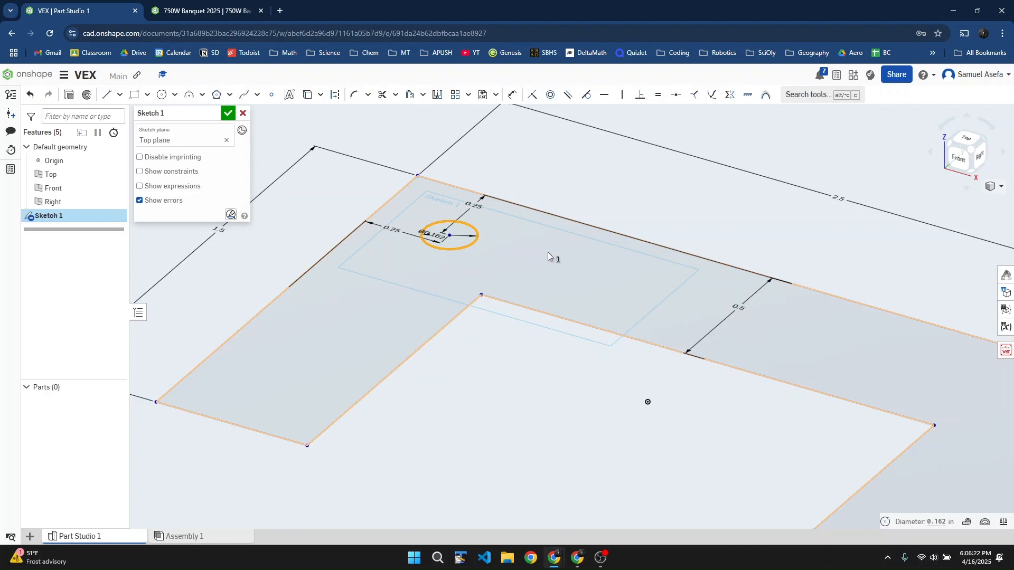
click(506, 251)
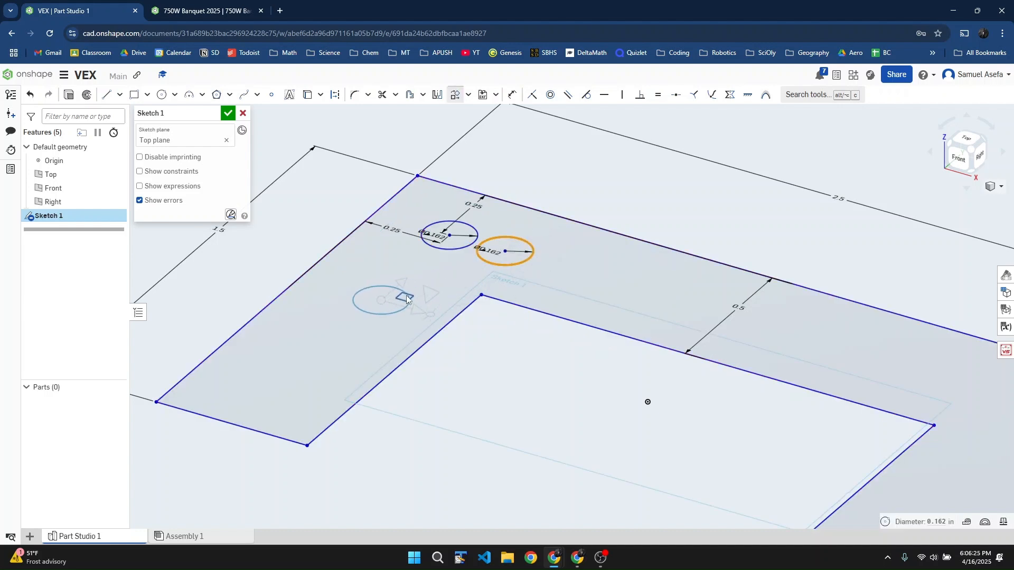
click(461, 332)
key(ctrl+z)
key(ctrl+z)
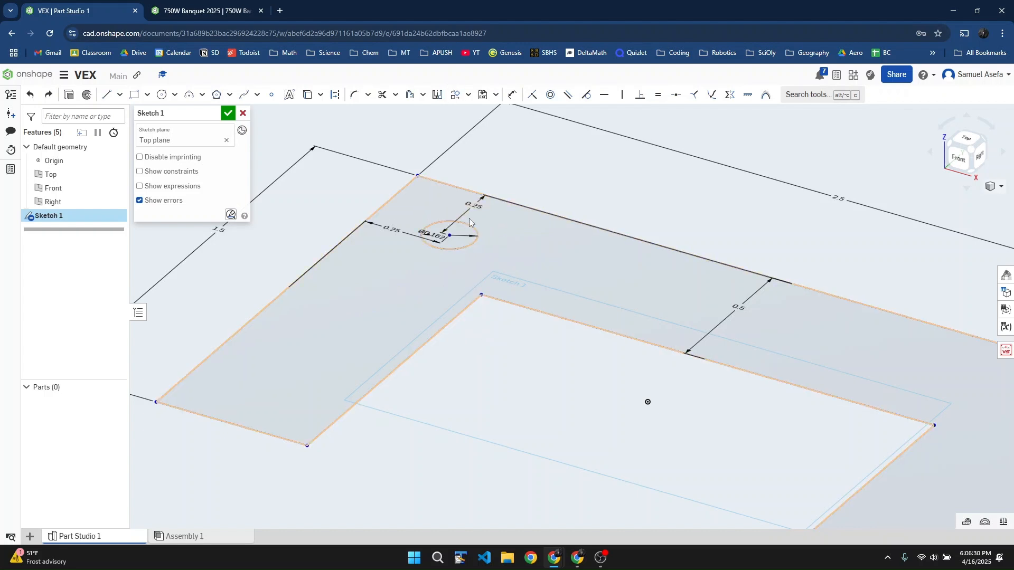
Step: Start a linear pattern of the 0.162 in hole circle and direct its three instances down the U-profile's left arm
click(471, 94)
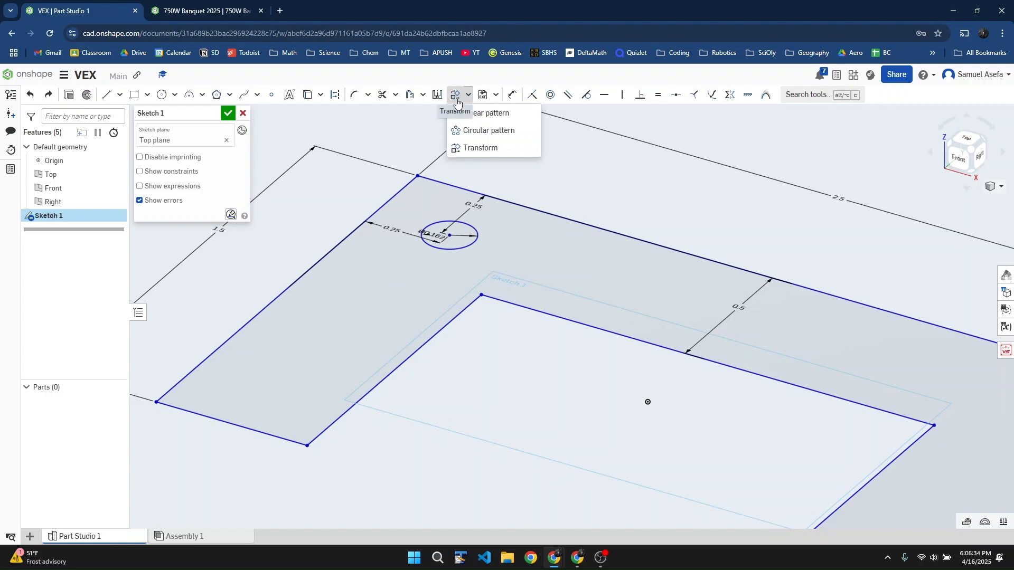
click(473, 113)
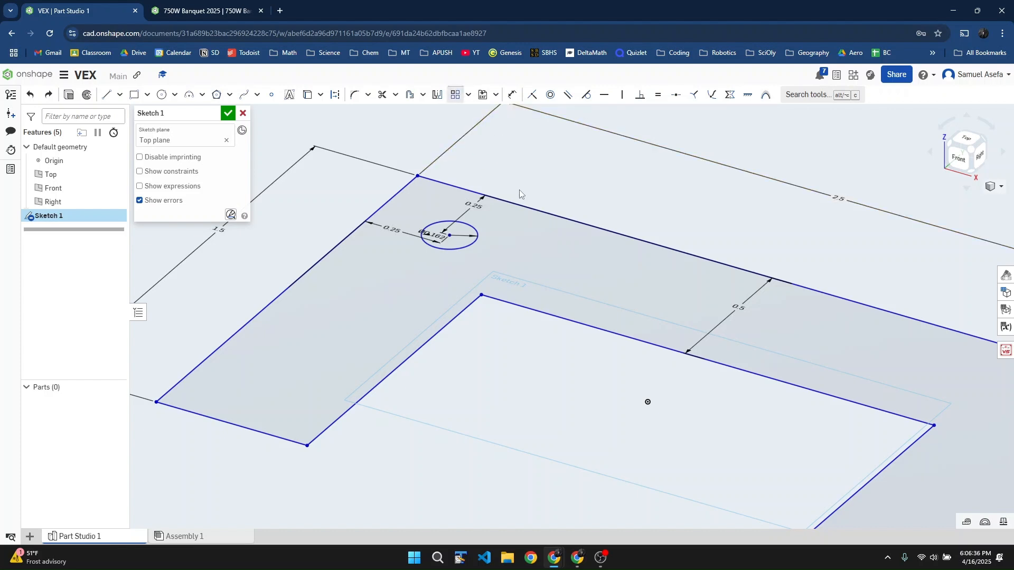
click(461, 246)
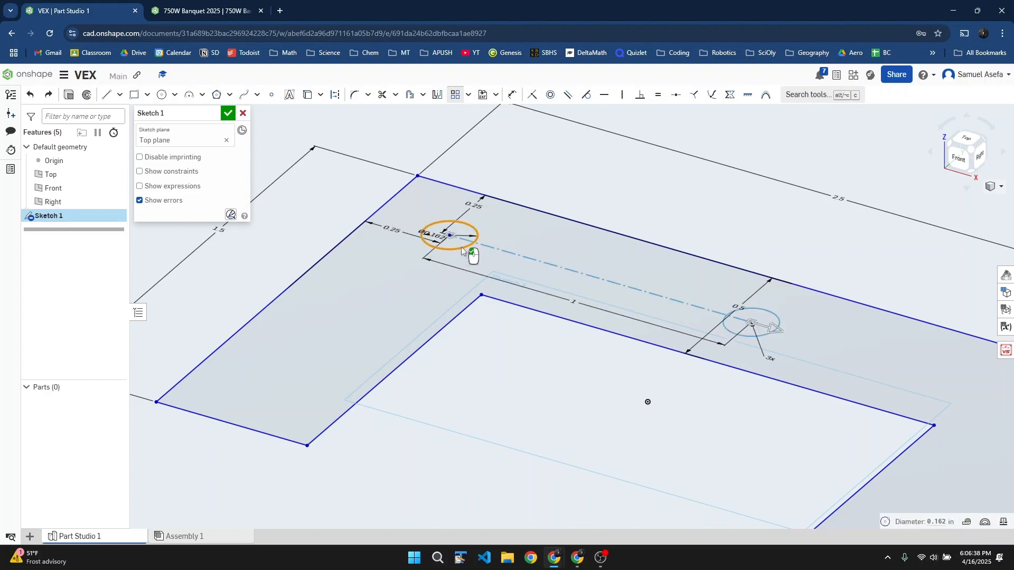
scroll(534, 268, down, 2)
scroll(544, 275, down, 3)
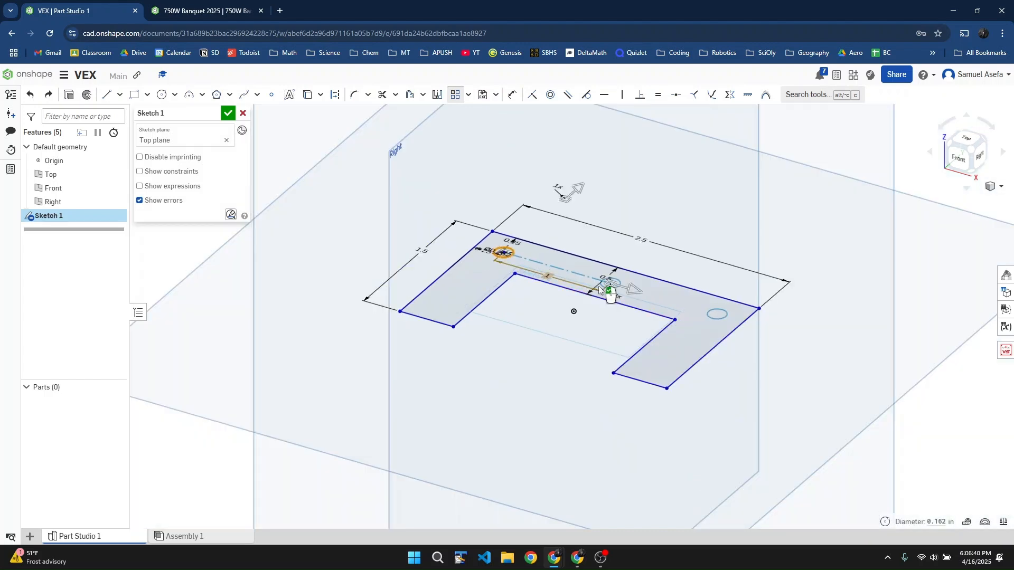
scroll(601, 297, up, 2)
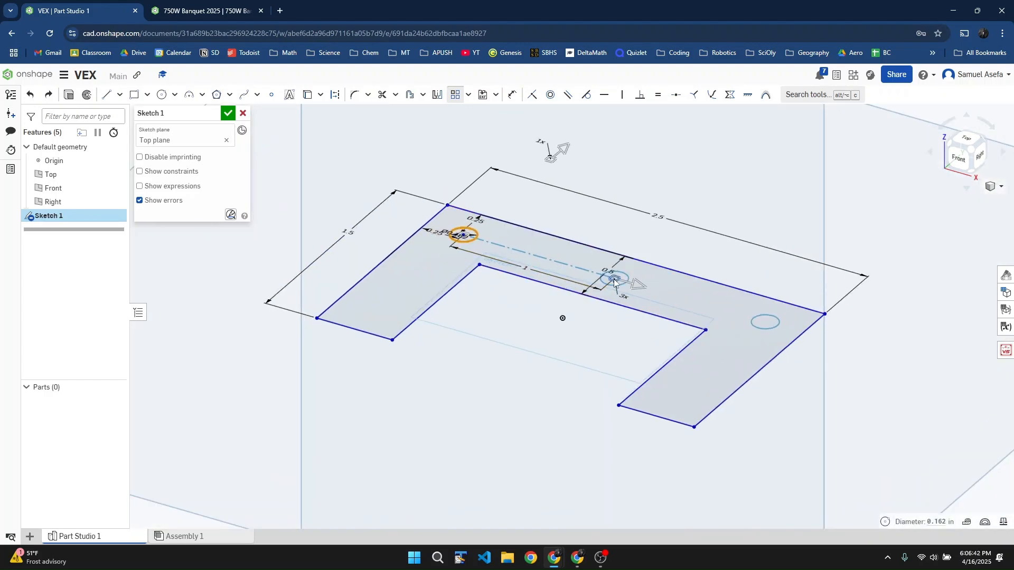
mouse_move(615, 282)
mouse_down()
mouse_move(453, 264)
mouse_move(420, 271)
mouse_up()
scroll(422, 270, up, 10)
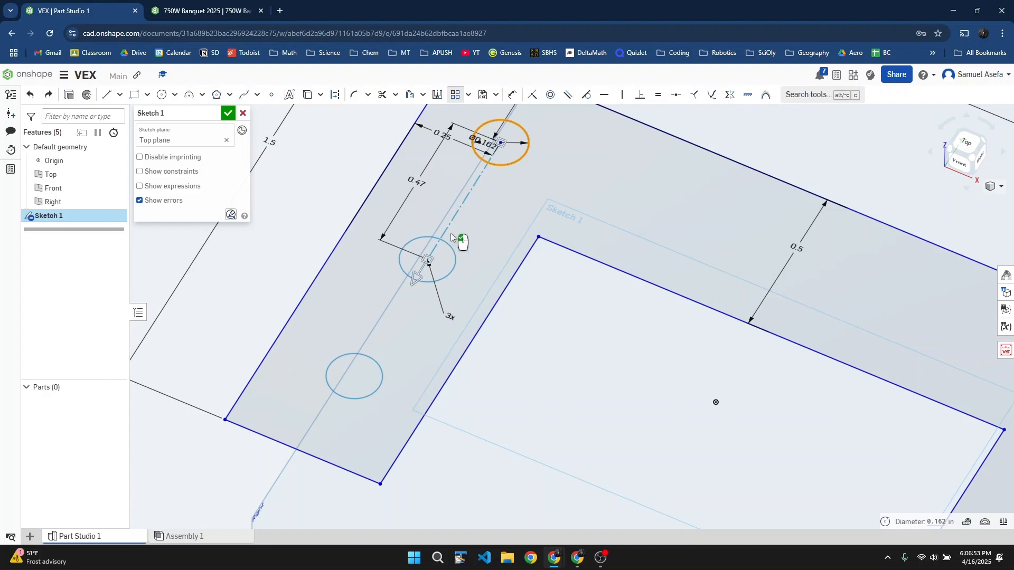
Step: Set the pattern's hole spacing to 0.5 in and finish the three-instance linear pattern
double_click(419, 182)
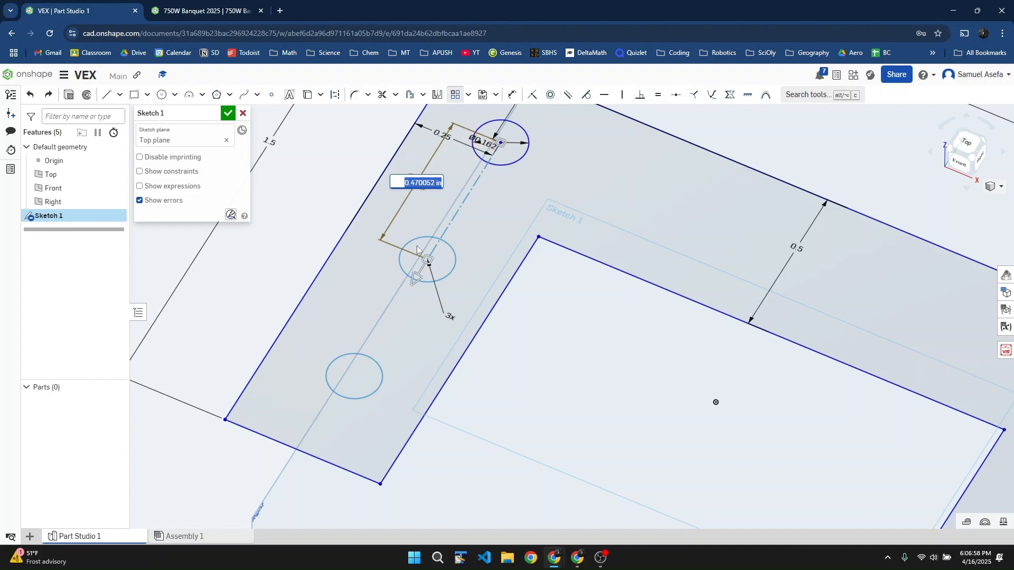
text(0.5)
key(Return)
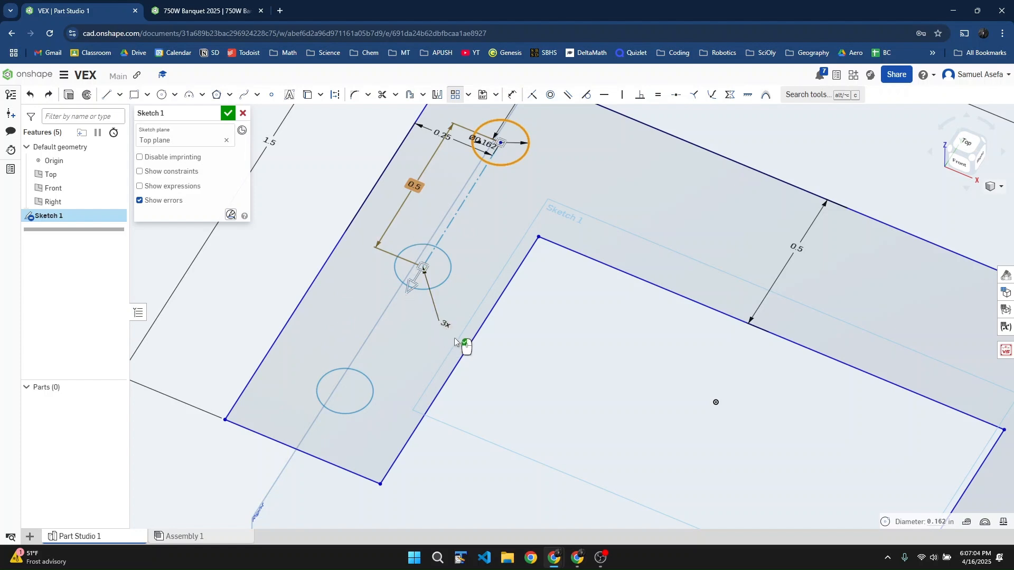
right_drag(457, 343, 439, 249)
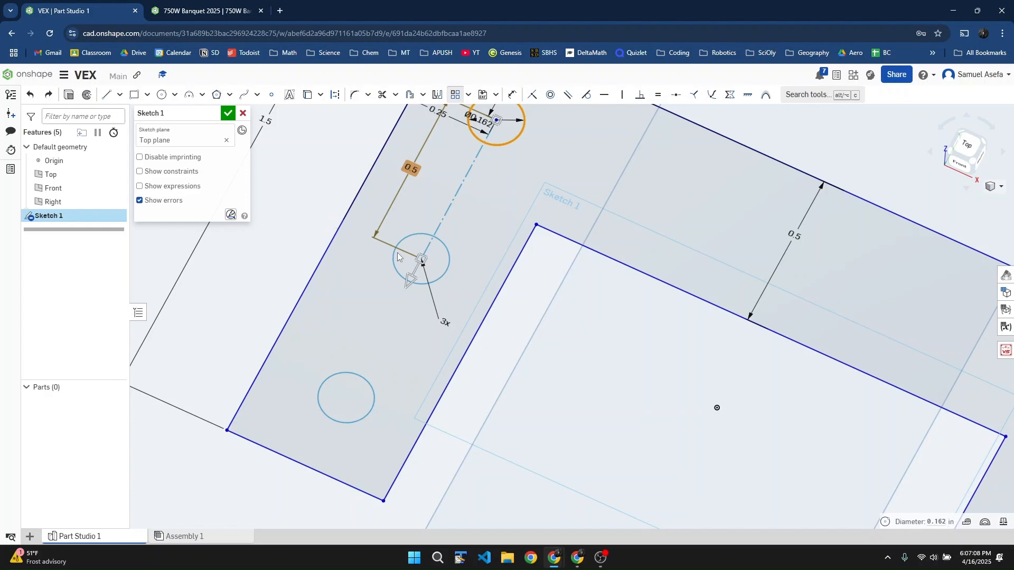
click(477, 287)
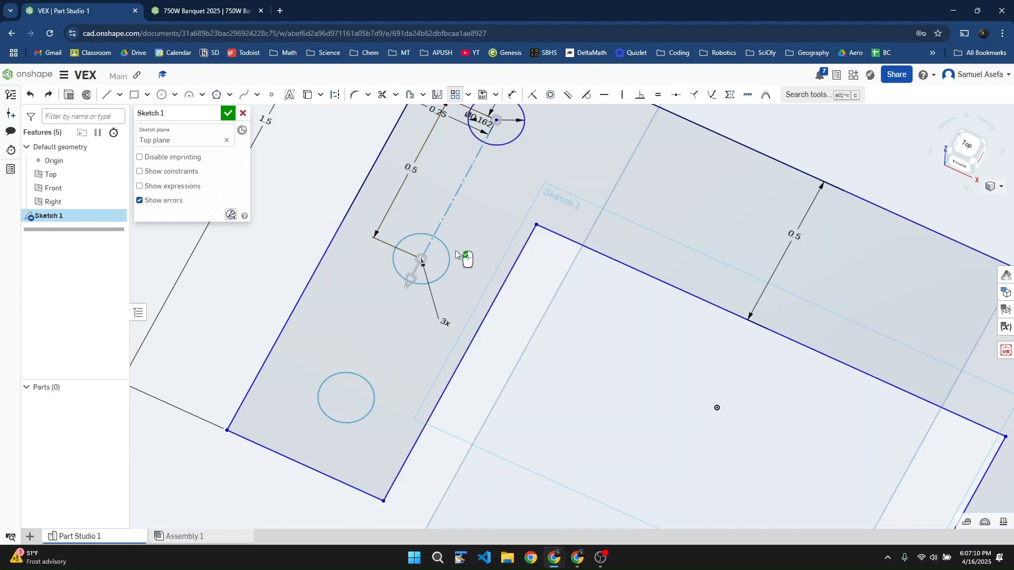
click(446, 275)
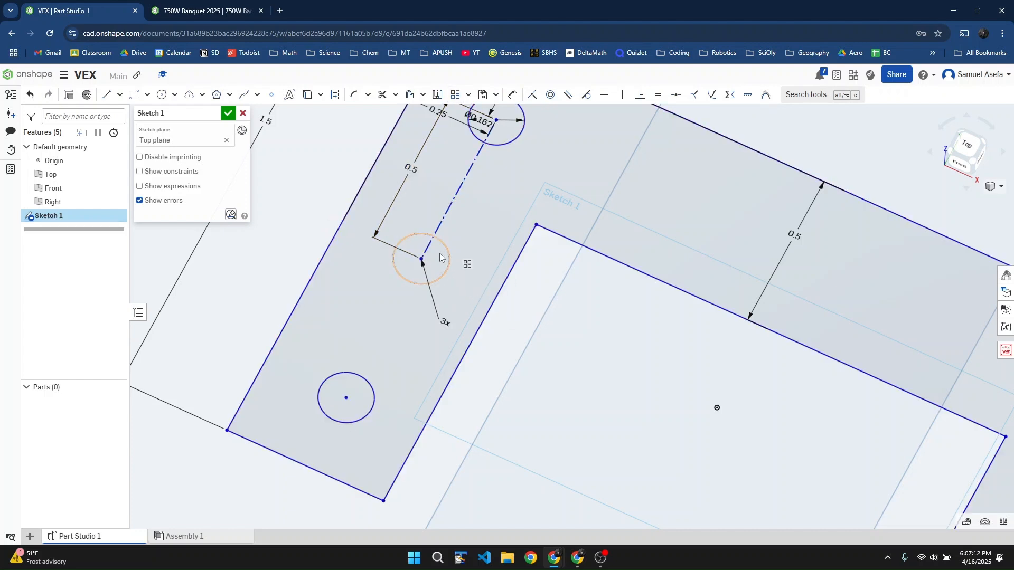
Step: Dimension the middle hole's centre from the left arm's inner edge, trying 0.25 in and undoing that value
key(d)
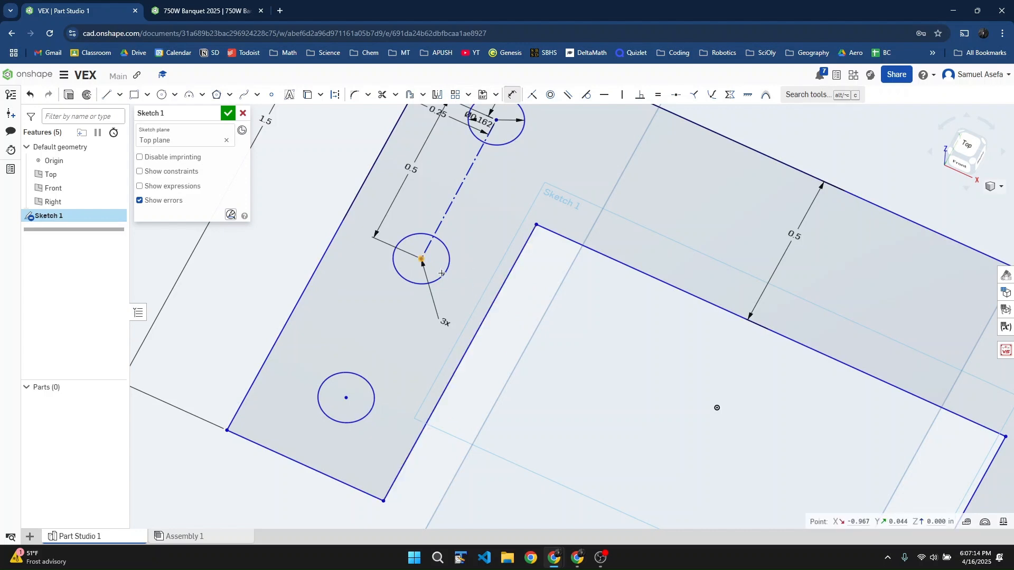
click(497, 296)
click(473, 275)
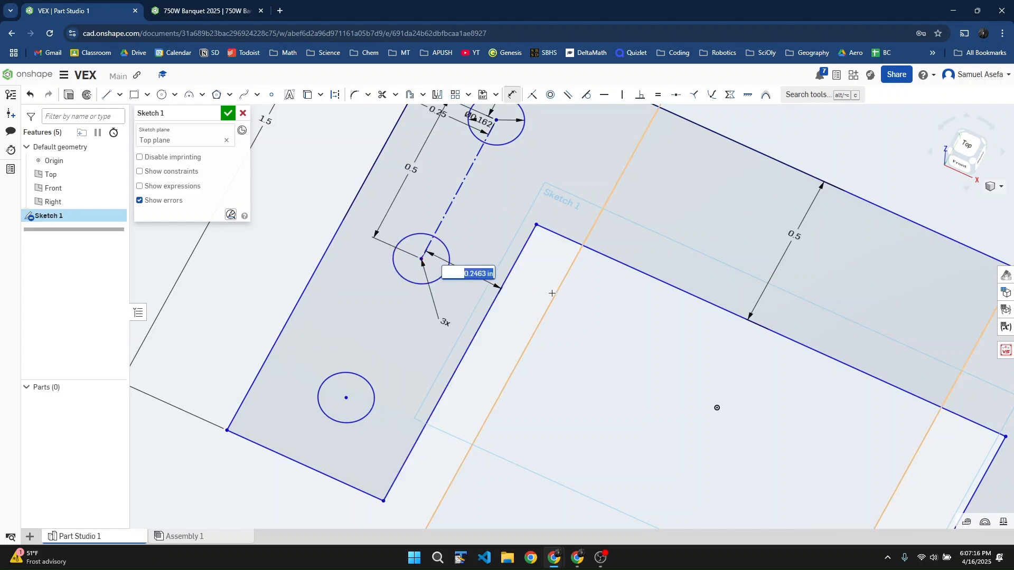
key(Return)
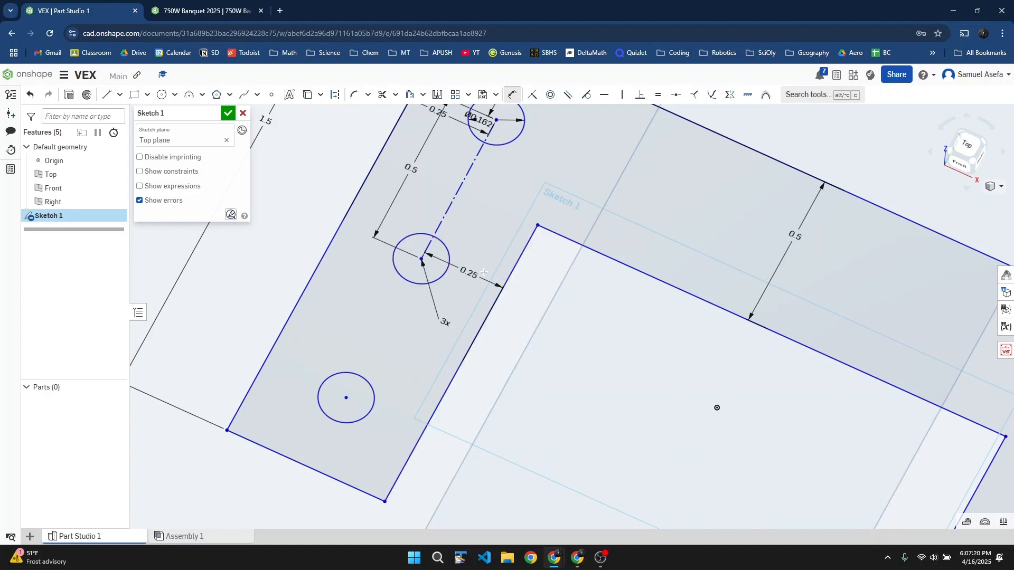
key(ctrl+z)
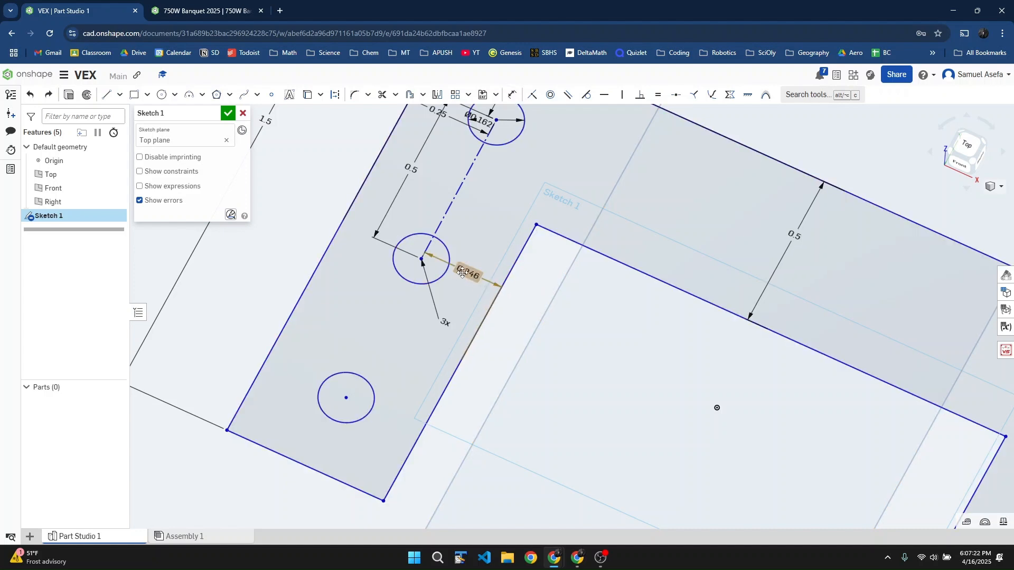
Step: Set the middle hole's distance from the left arm's inner edge to 0.2 in, and undo a trial move of the hole
double_click(462, 272)
text(0.2)
key(Return)
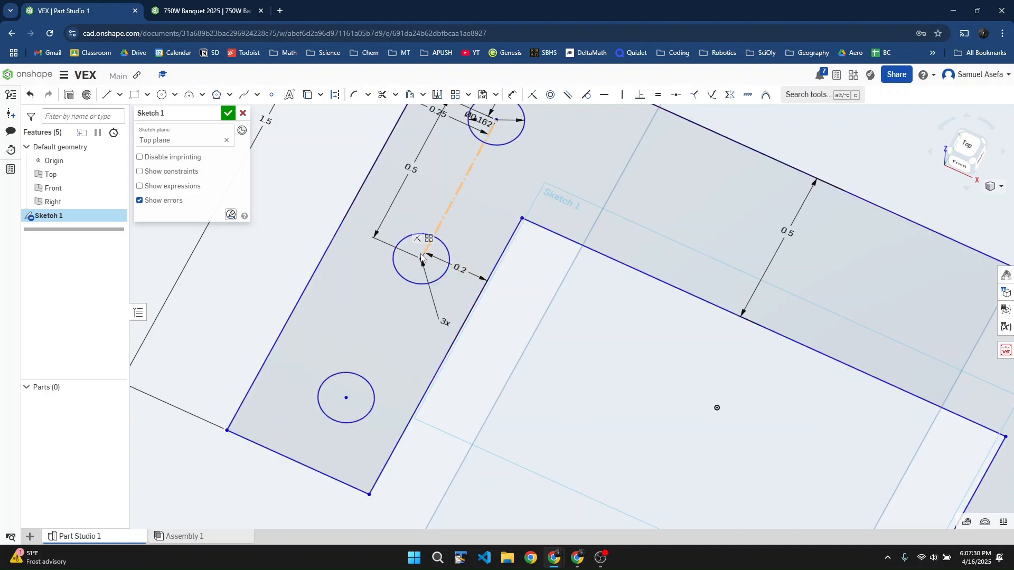
drag(422, 258, 422, 251)
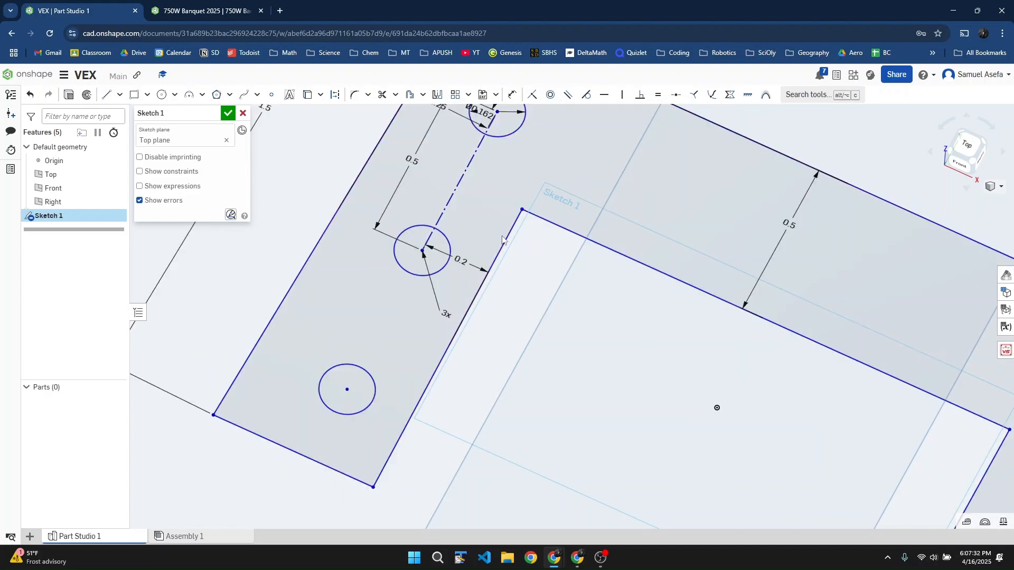
key(ctrl+z)
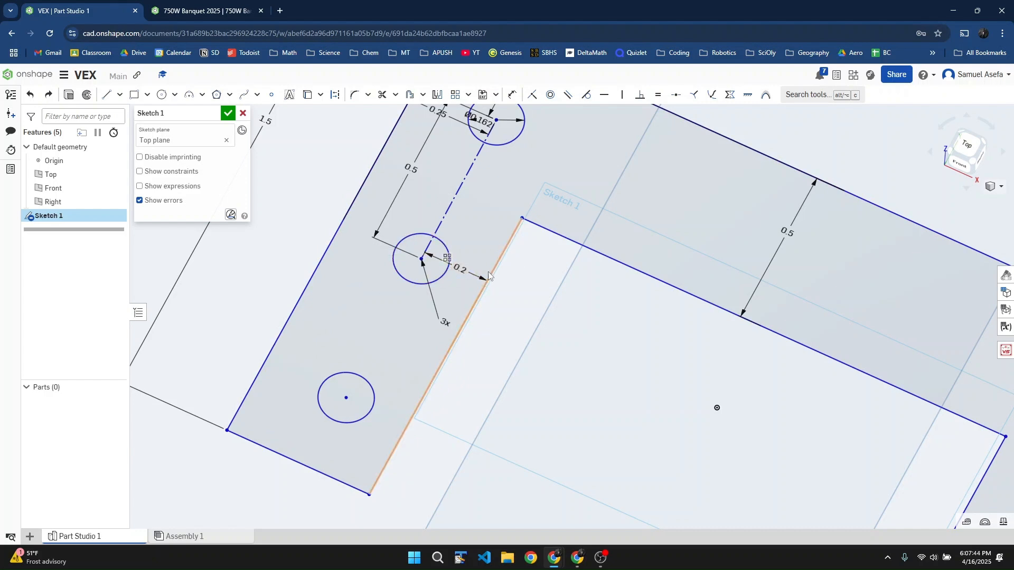
Step: Dimension the U-profile's left outer edge 1.25 in from the origin
scroll(470, 282, down, 4)
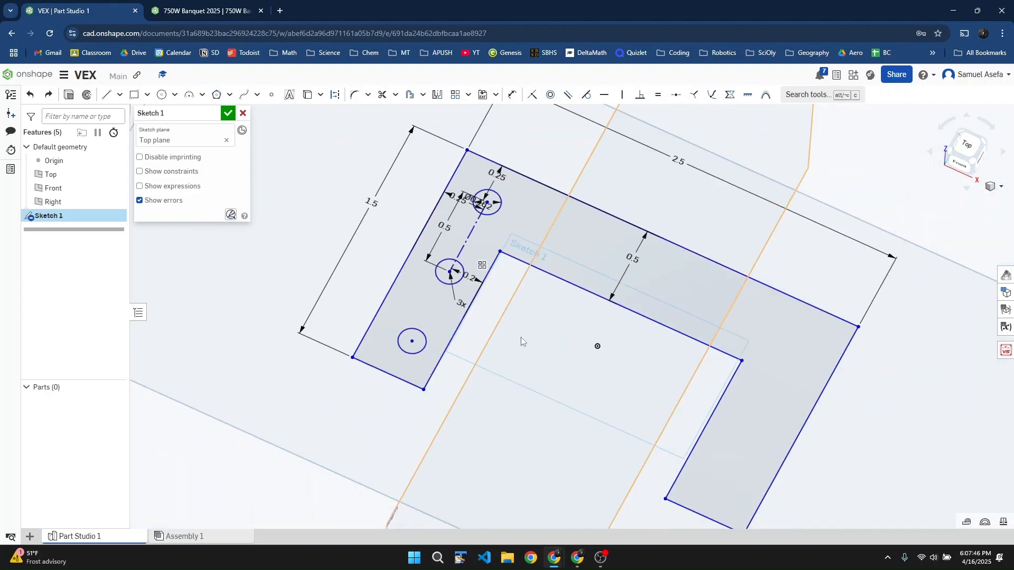
key(d)
click(396, 272)
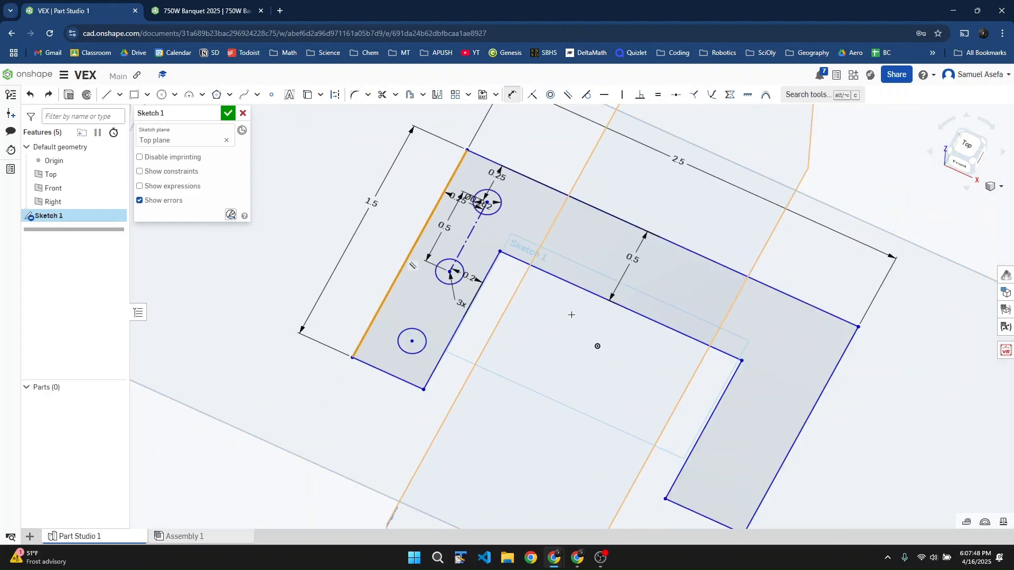
click(597, 346)
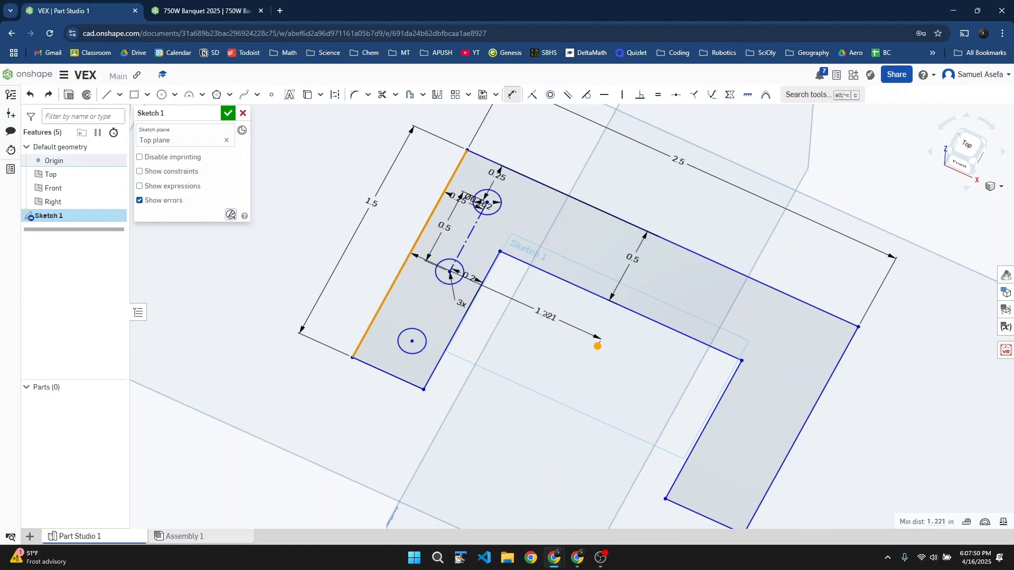
click(567, 323)
text(1)
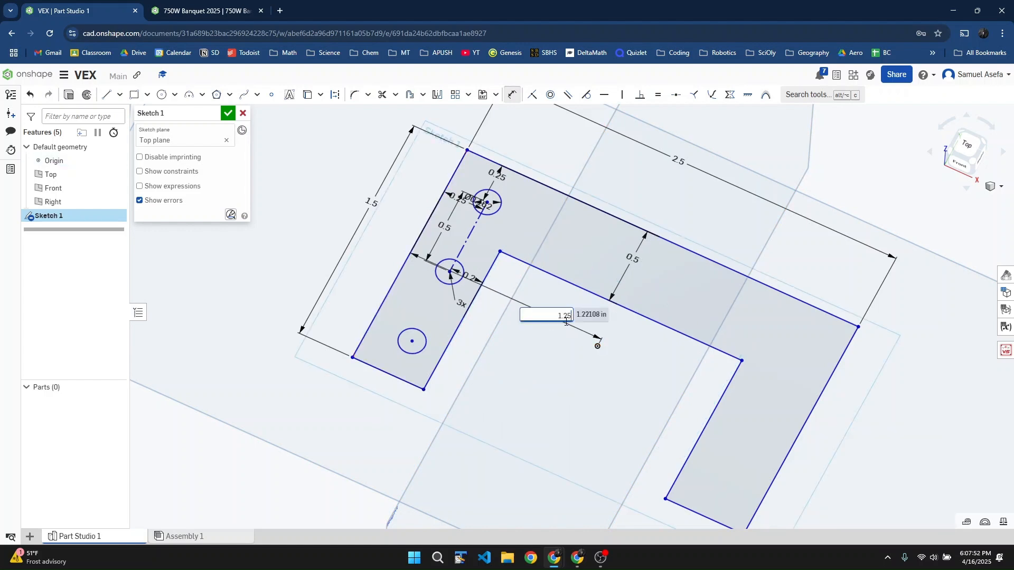
text(.25)
key(Return)
Step: Try to dimension the left arm's inner edge 0.25 in from the origin, and undo the value
click(467, 301)
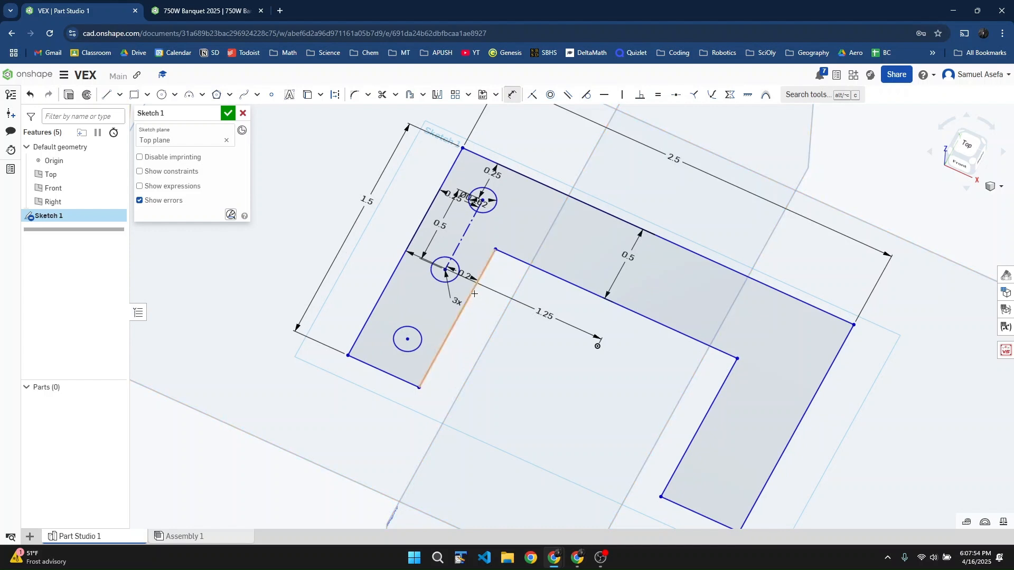
click(597, 345)
click(558, 332)
text(.25)
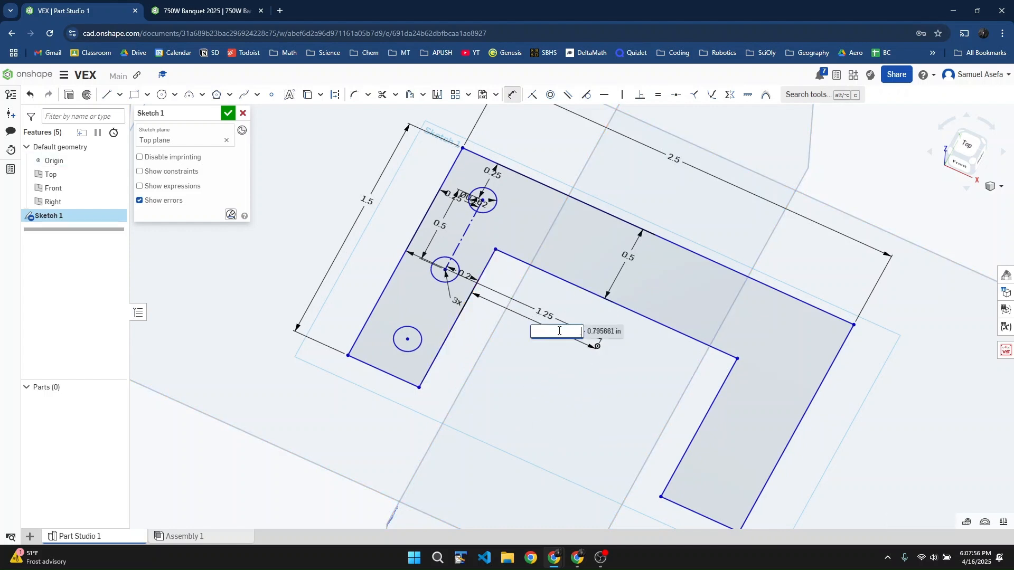
key(Return)
key(Escape)
key(ctrl+z)
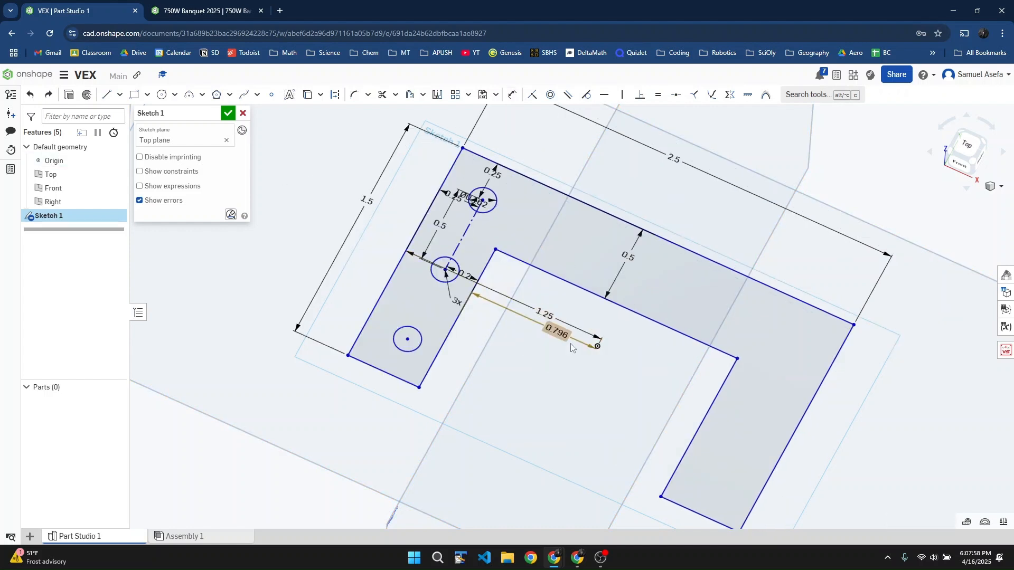
Step: Try to set the left arm's inner edge distance from the origin to 0, and delete that dimension
double_click(565, 334)
scroll(459, 302, up, 3)
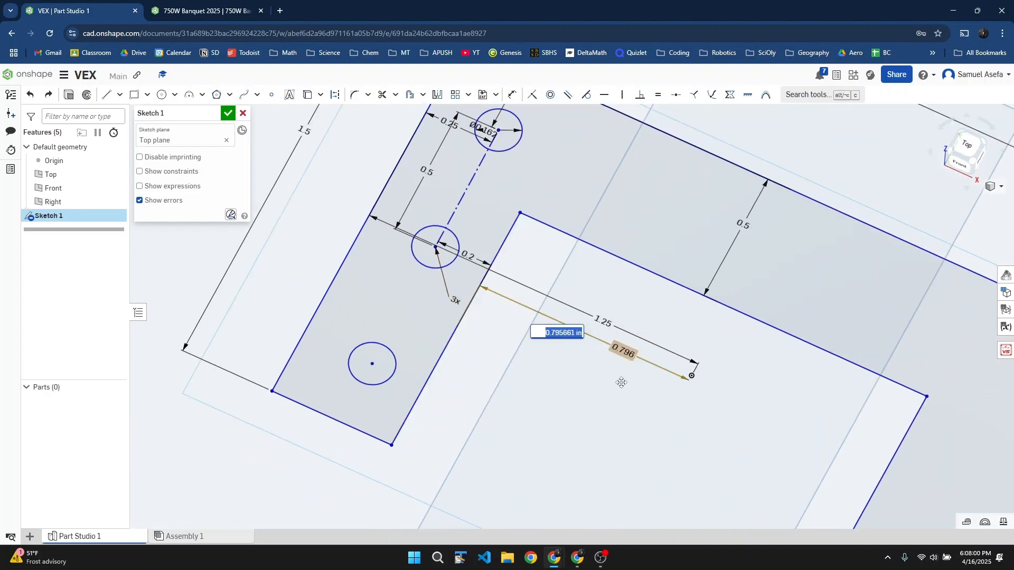
key(BackSpace)
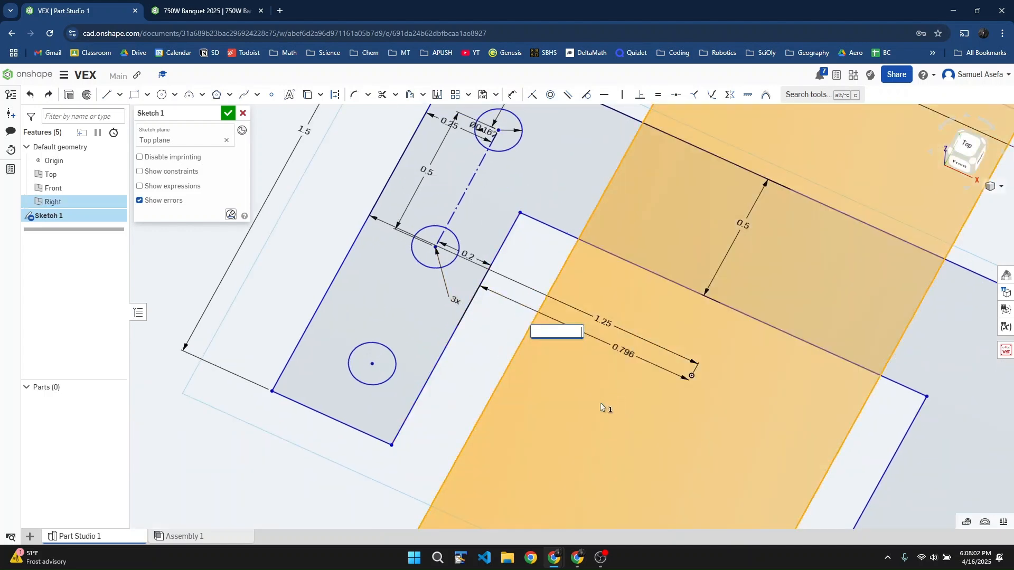
text(0)
key(Return)
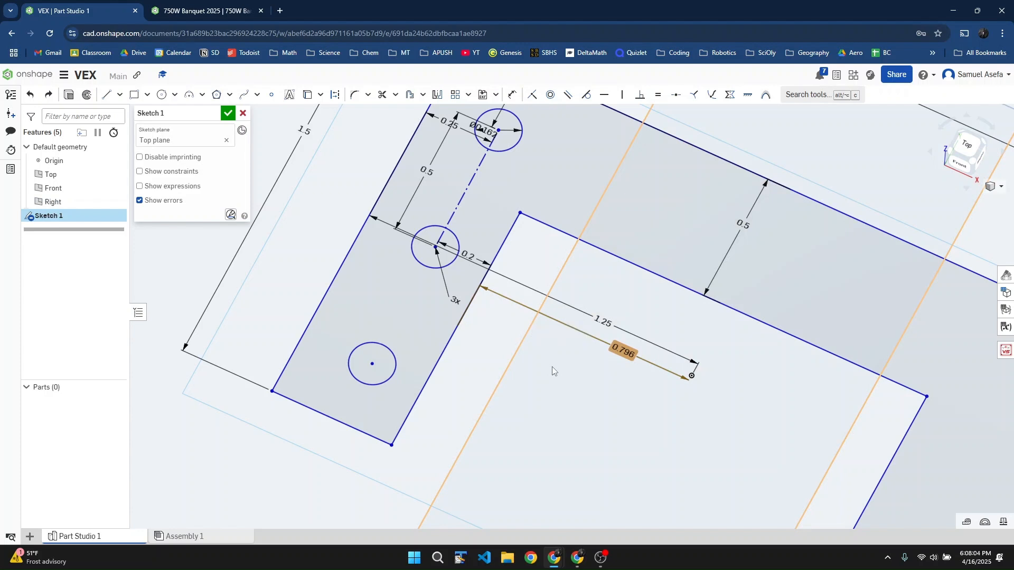
key(ctrl+z)
click(628, 352)
key(Delete)
Step: Dimension the left arm's width between its outer and inner edges as 0.5 in
key(u)
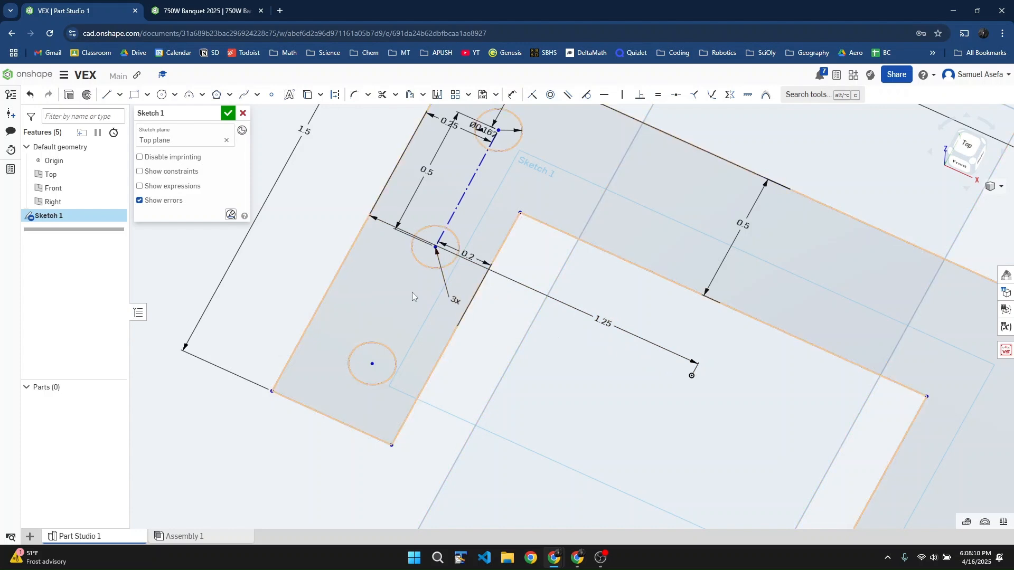
click(435, 248)
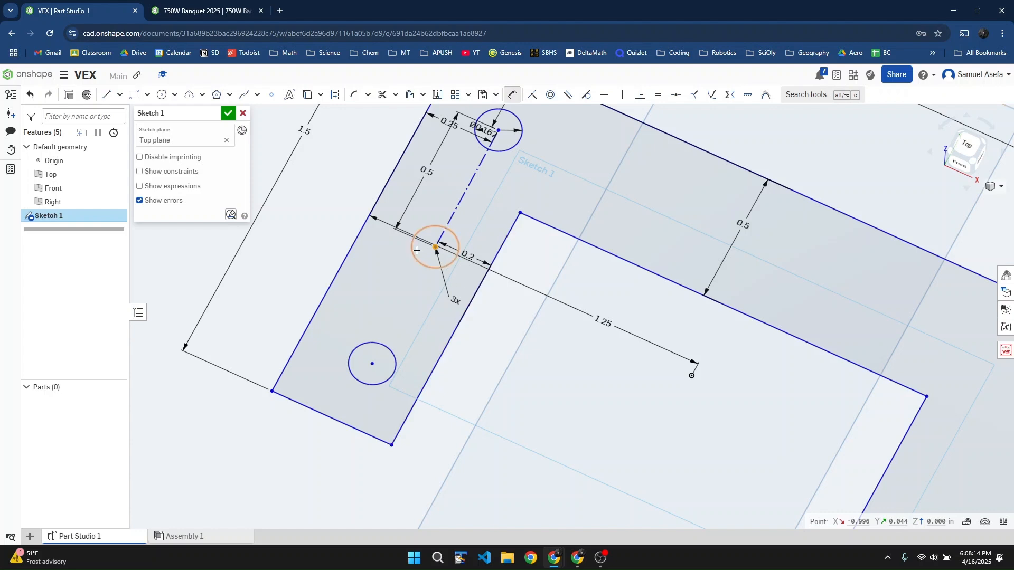
key(Escape)
click(354, 245)
click(468, 305)
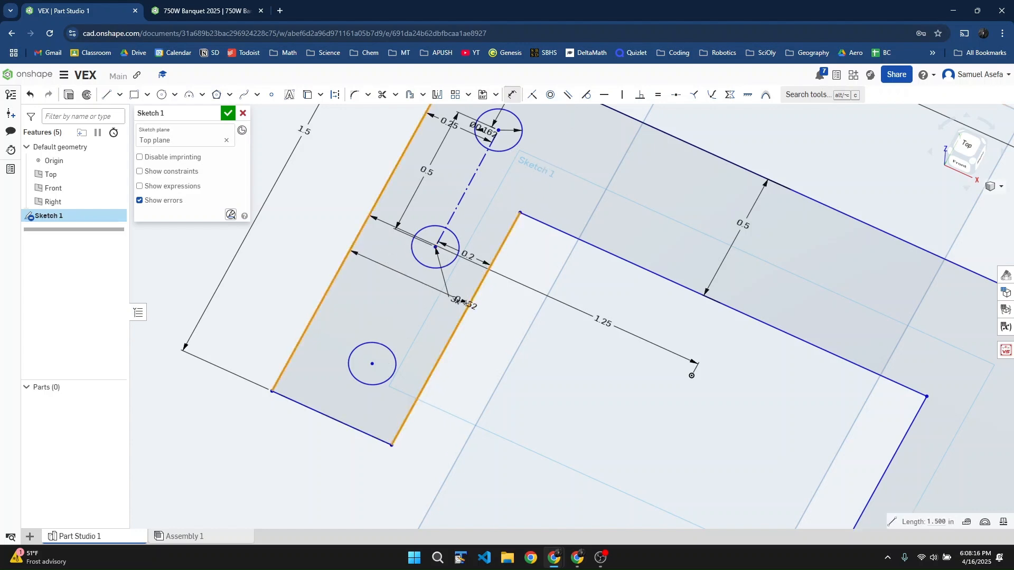
click(418, 294)
text(0.5)
key(Return)
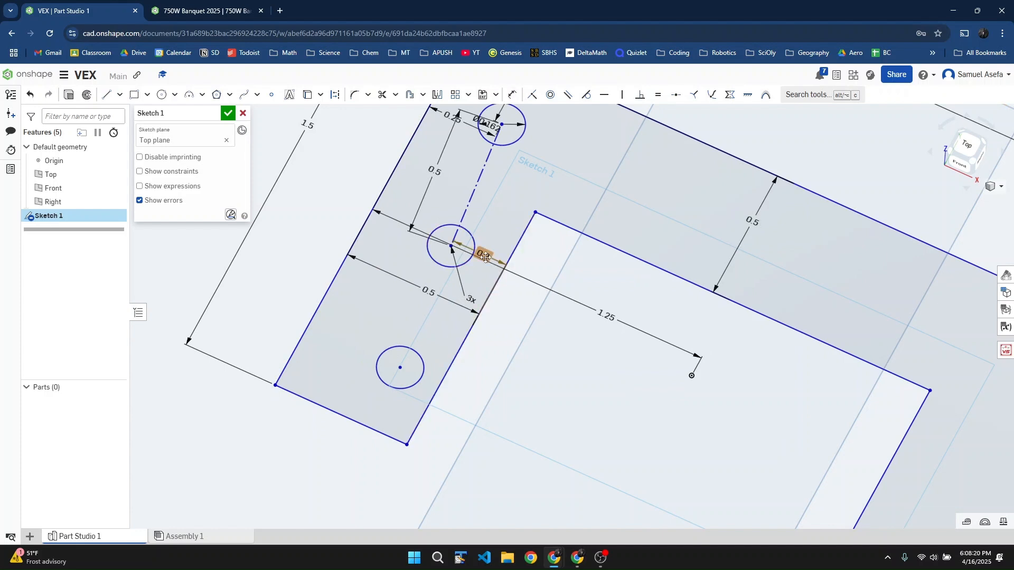
Step: Set the middle hole's distance from the left arm's inner edge to 0.25 in
double_click(501, 263)
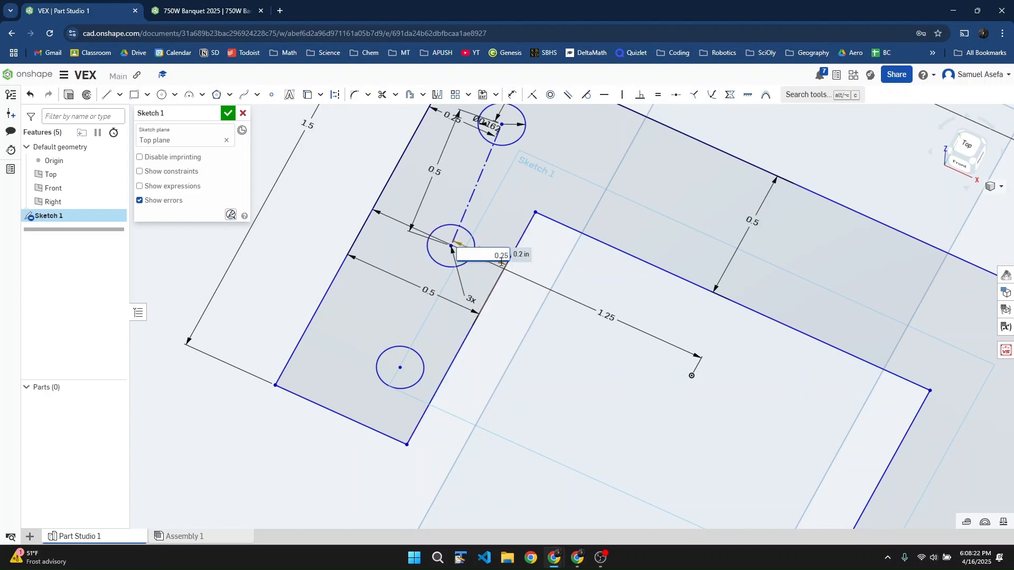
key(Return)
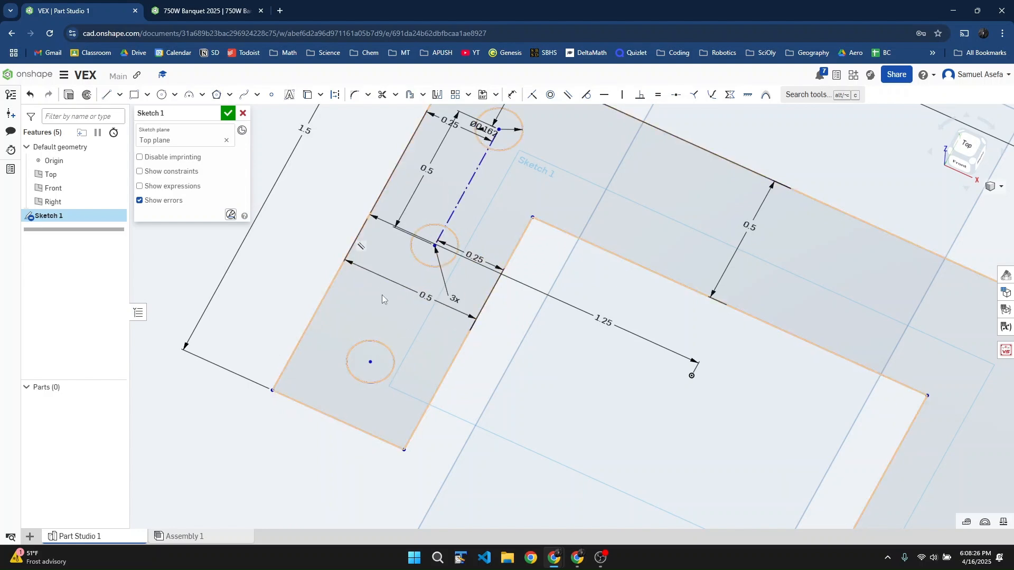
scroll(344, 261, down, 3)
scroll(549, 366, up, 1)
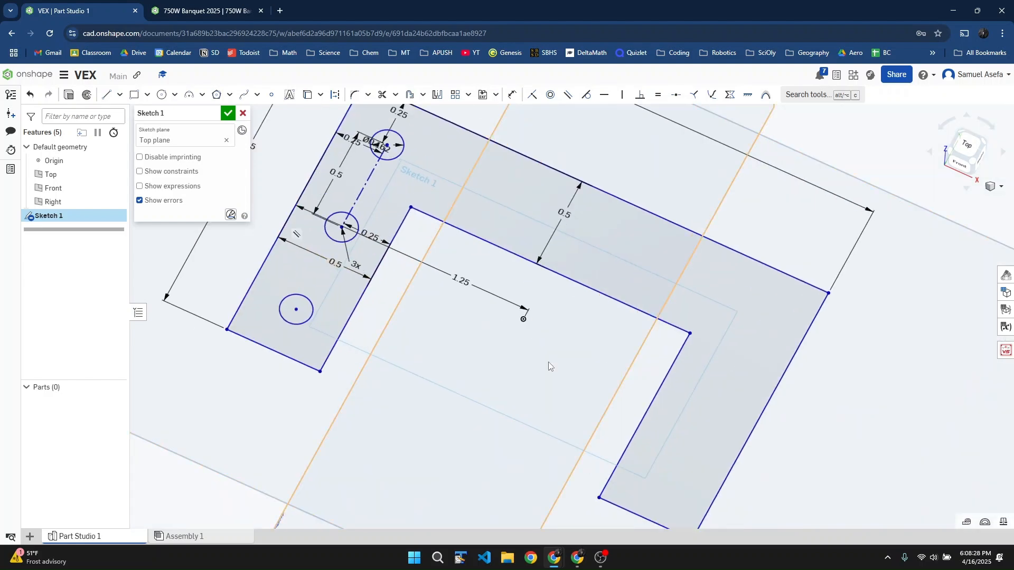
Step: Dimension the right arm's width between its inner and outer edges as 0.5 in
key(d)
click(644, 417)
click(765, 406)
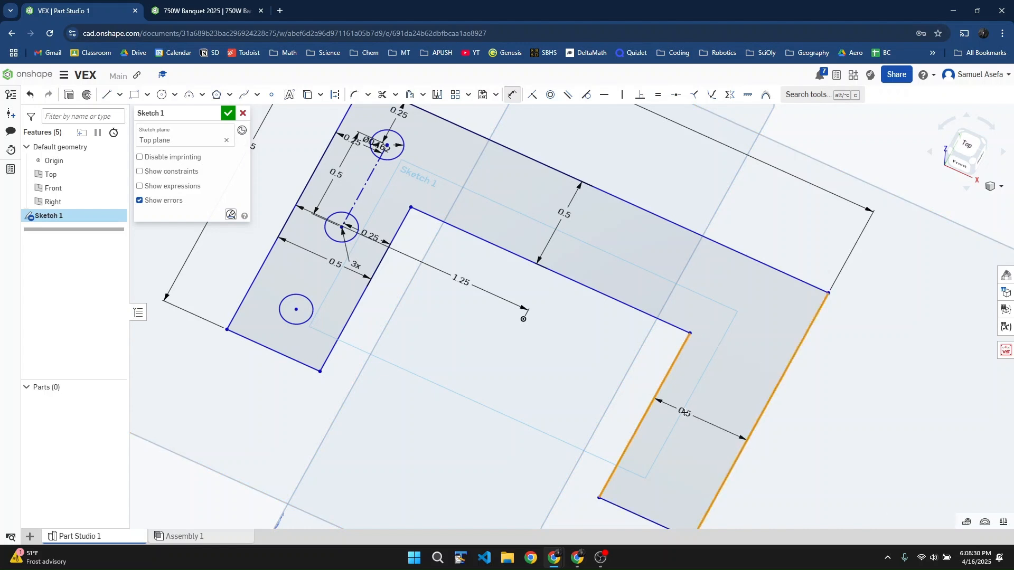
click(704, 414)
key(Return)
scroll(641, 380, down, 3)
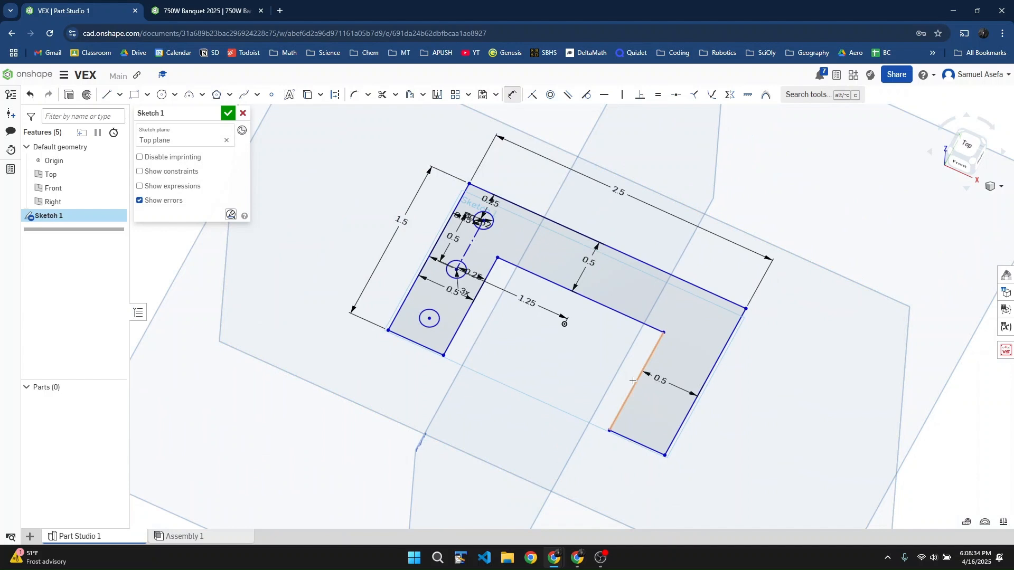
scroll(559, 333, up, 2)
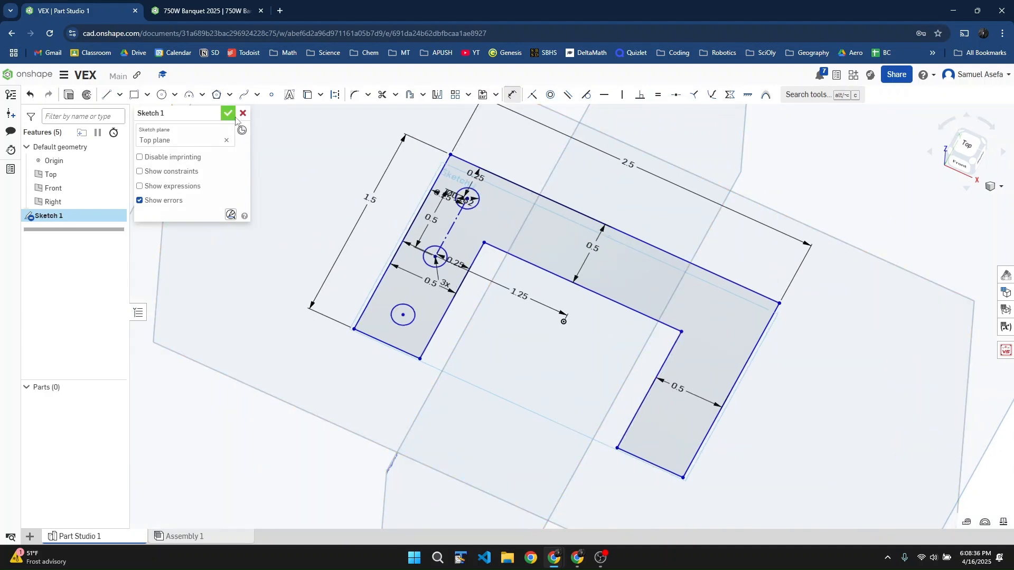
click(512, 94)
Step: Sketch a hole circle at the corner where the crossbar meets the right arm and set its diameter to 0.162 in
scroll(493, 212, up, 2)
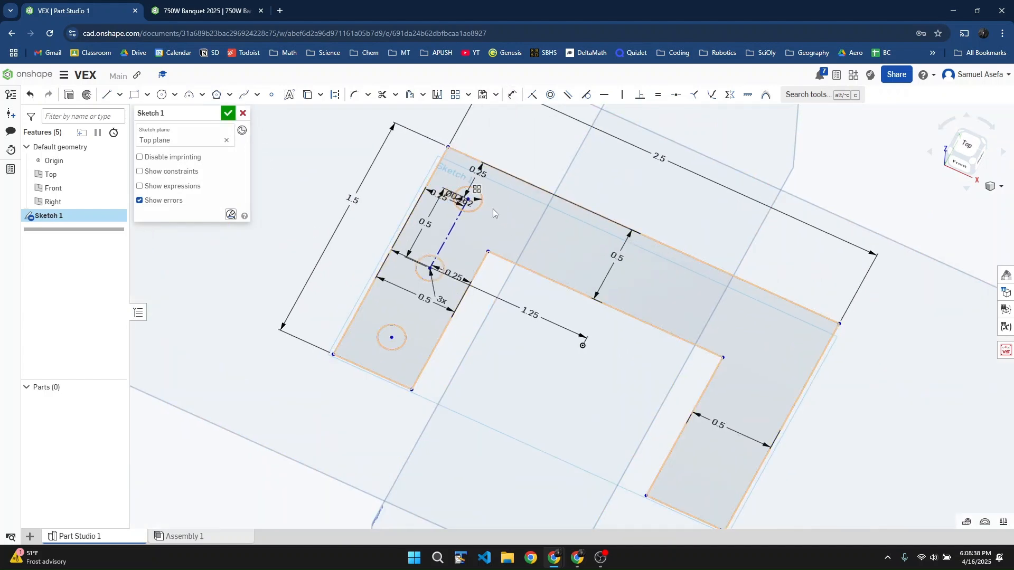
click(162, 94)
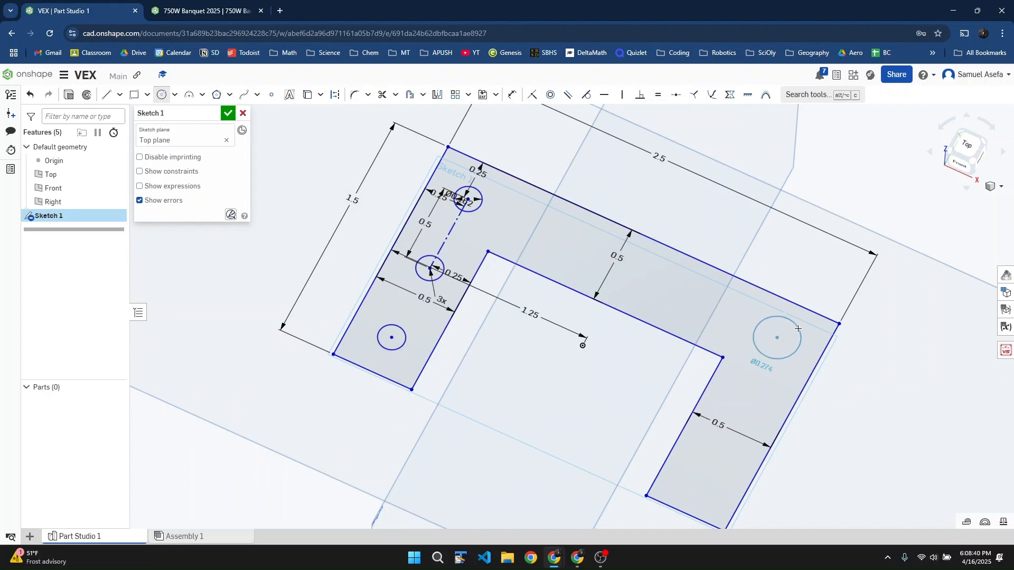
click(796, 330)
key(d)
click(763, 328)
click(767, 331)
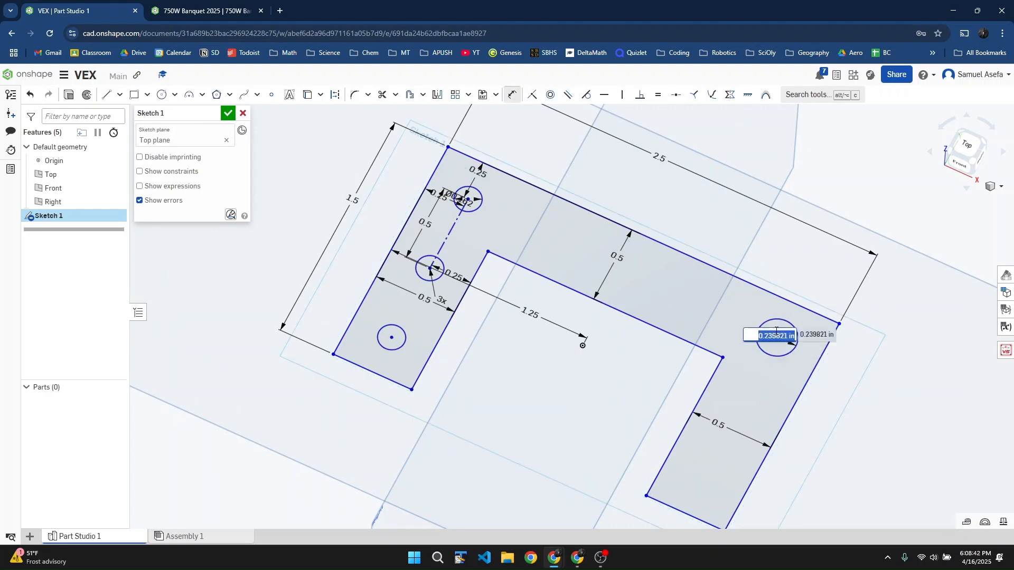
key(Return)
scroll(777, 333, up, 3)
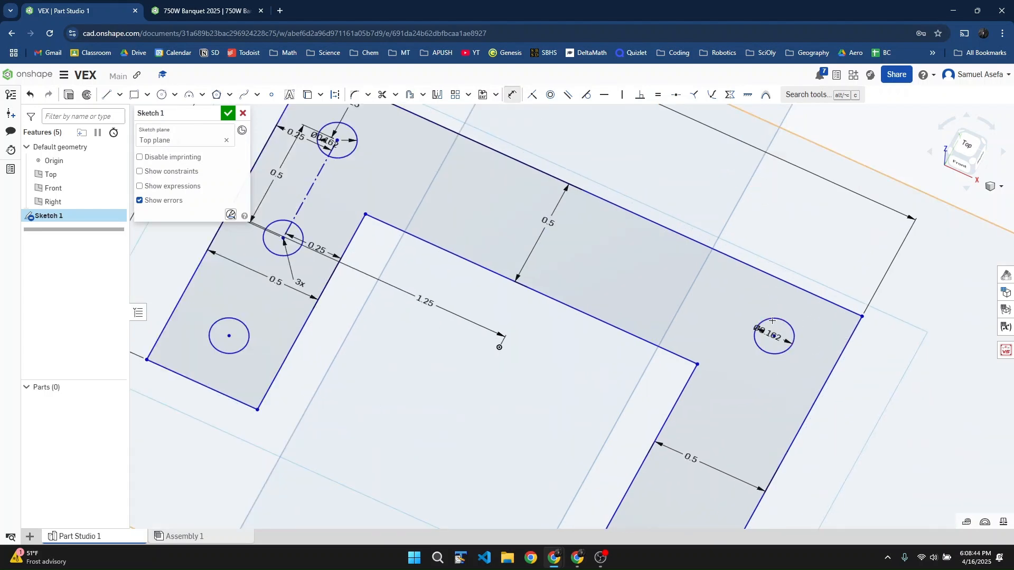
Step: Dimension the right corner hole's center 0.25 in from the crossbar's outer edge and 0.25 in from the right arm's outer edge
scroll(780, 335, up, 3)
click(770, 337)
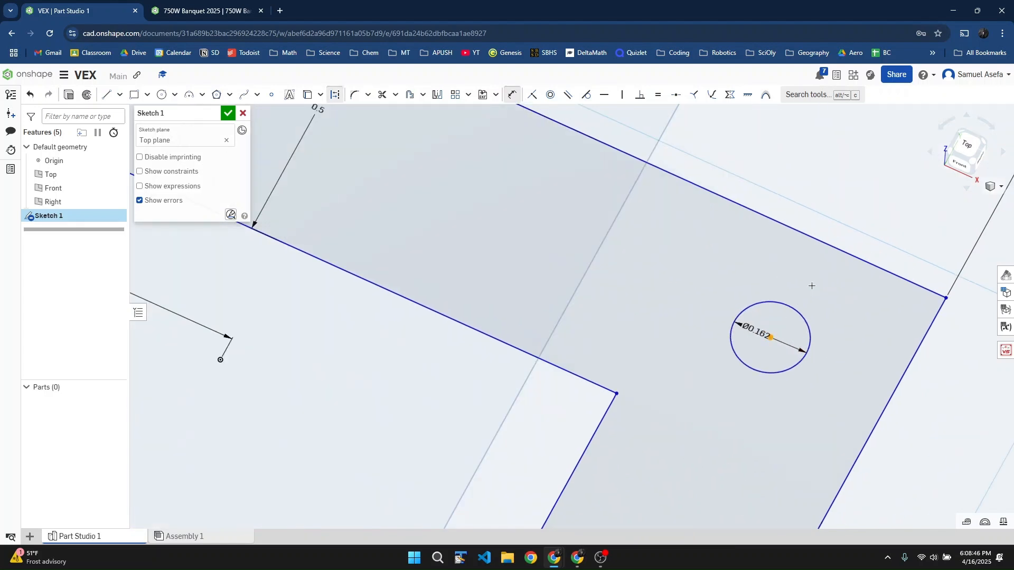
click(825, 245)
click(798, 267)
text(0.25)
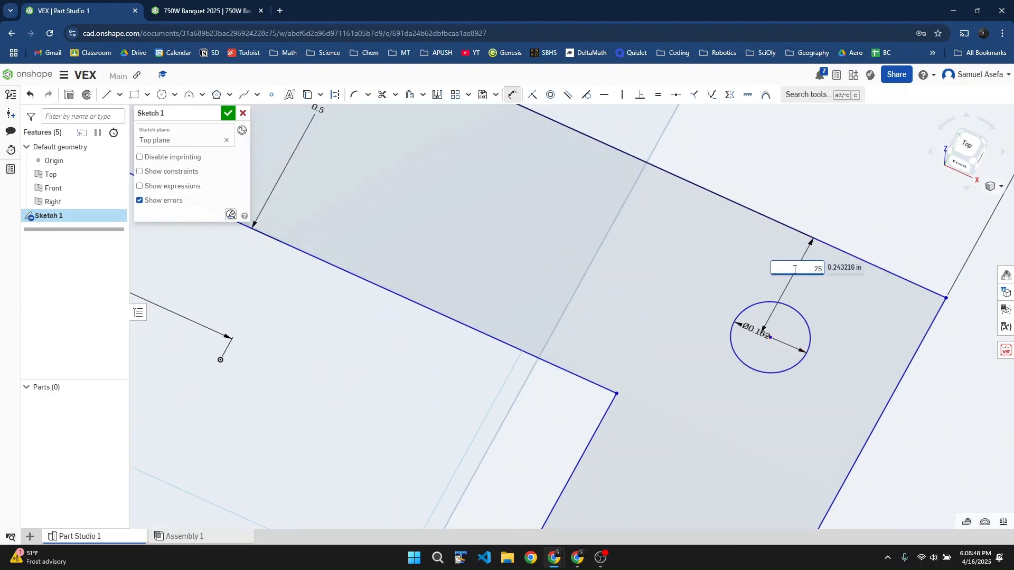
key(Return)
click(771, 338)
click(890, 378)
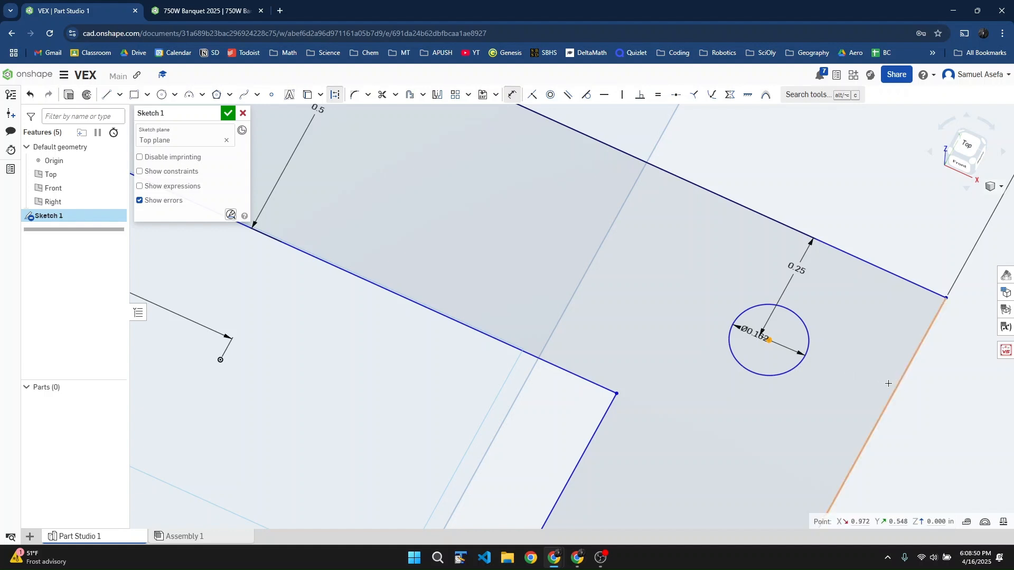
click(843, 372)
text(.25)
key(Return)
scroll(581, 280, down, 3)
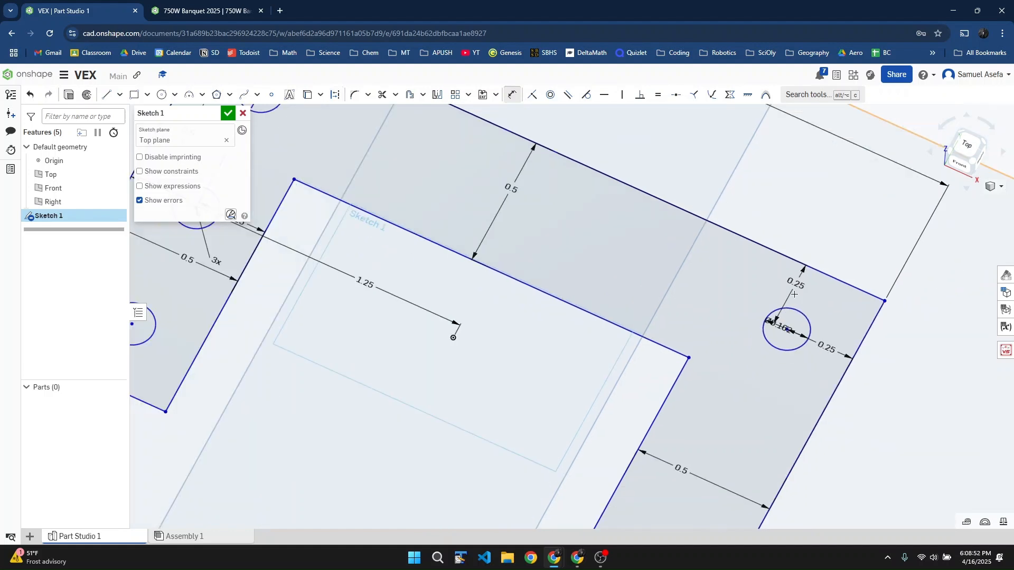
Step: Create a linear pattern of the right corner hole along the right arm with three instances at 0.5 in spacing
scroll(581, 279, up, 3)
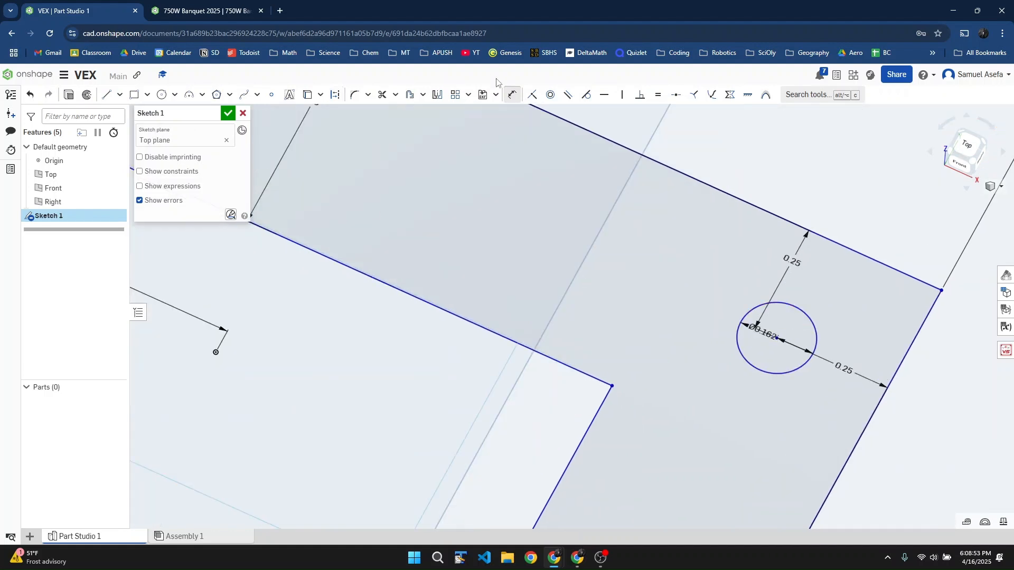
click(468, 95)
click(481, 112)
click(769, 372)
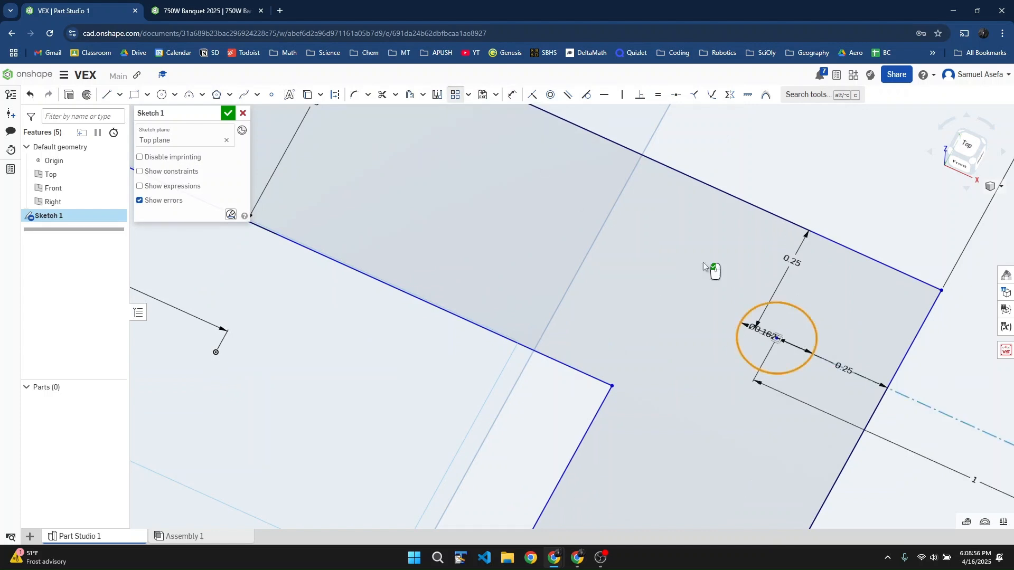
scroll(706, 262, down, 5)
drag(846, 288, 686, 277)
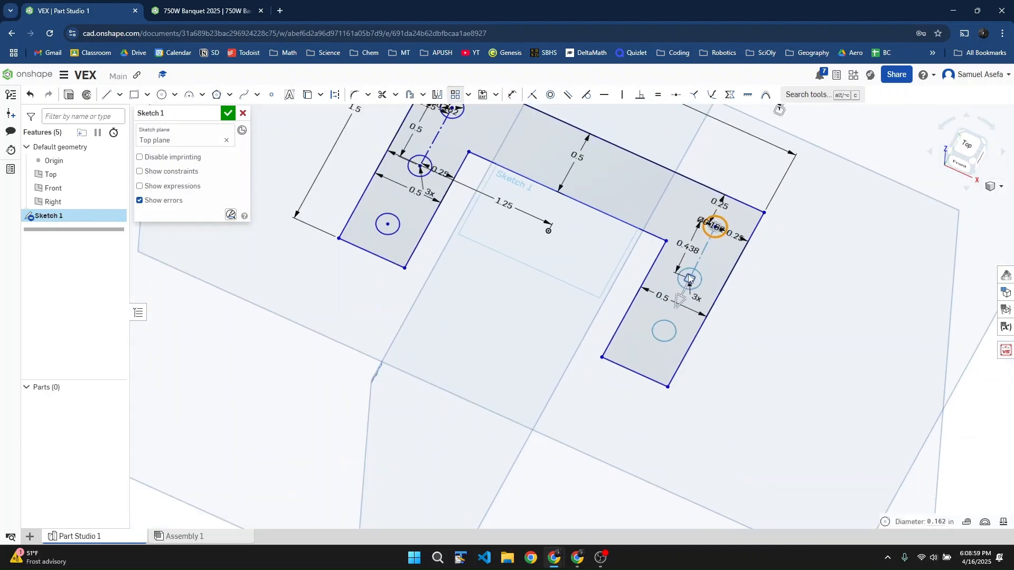
double_click(681, 247)
text(0.5)
key(Return)
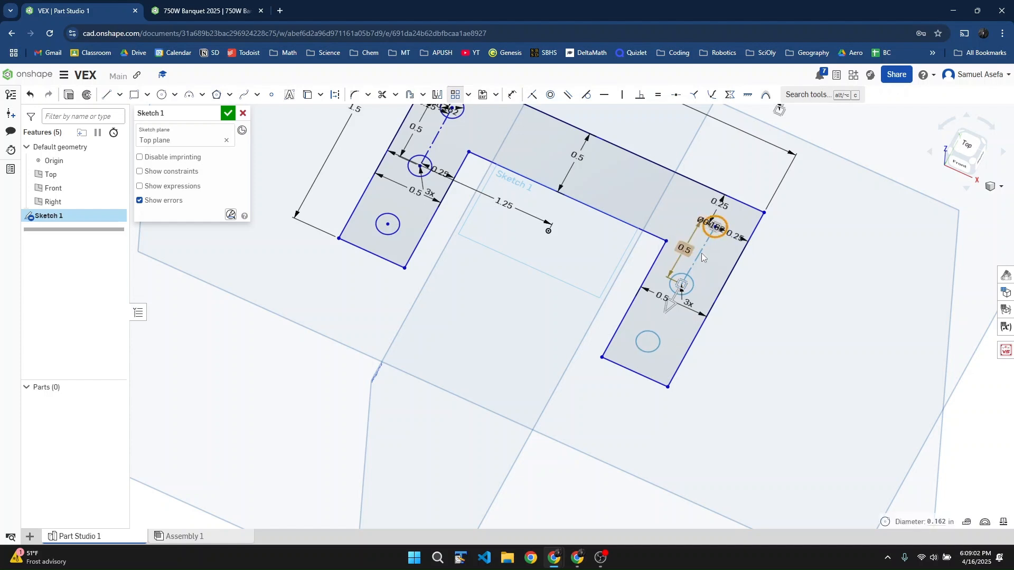
scroll(701, 253, up, 5)
click(728, 278)
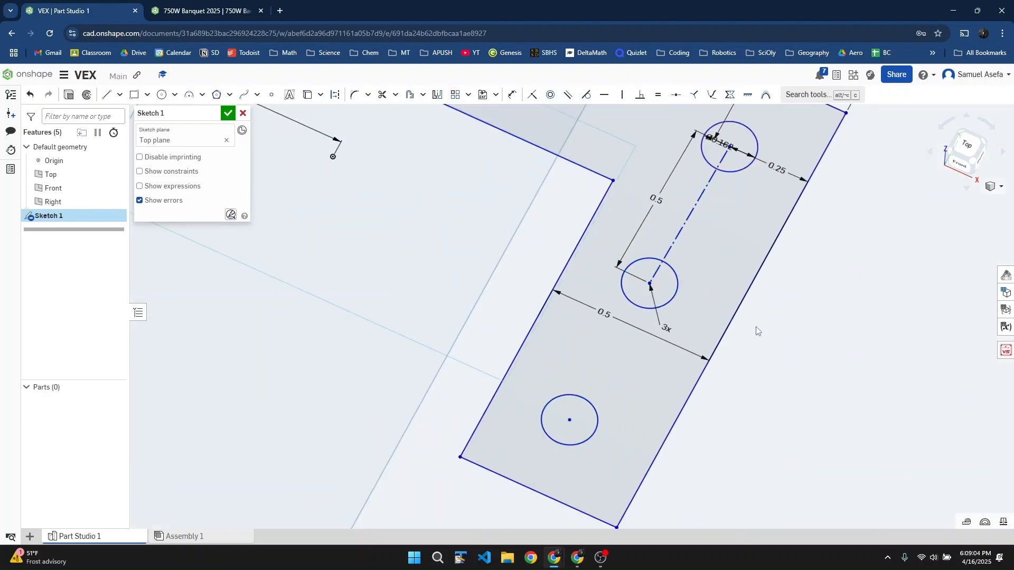
Step: Dimension the right arm's outer edge 1.25 in from the origin
scroll(757, 338, down, 4)
key(d)
click(546, 247)
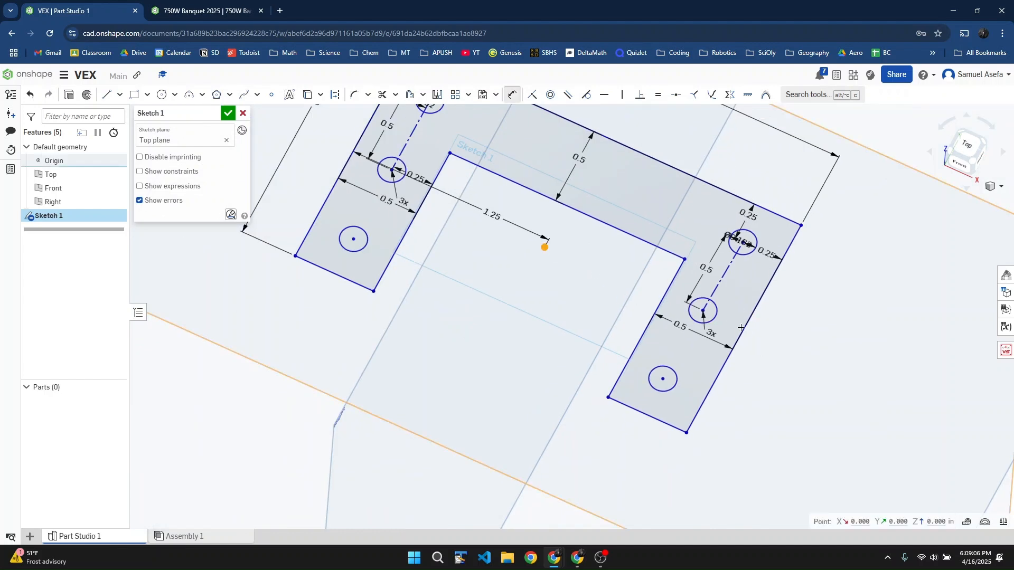
click(744, 327)
click(648, 292)
key(Return)
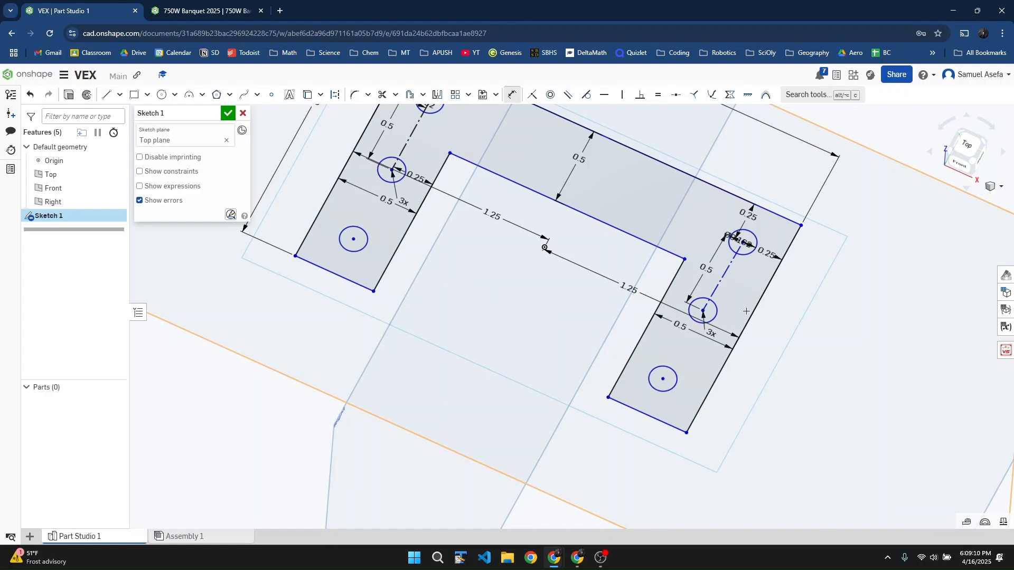
Step: Set the right arm's middle hole distance from the arm's inner edge to 0.25 in
scroll(746, 312, up, 3)
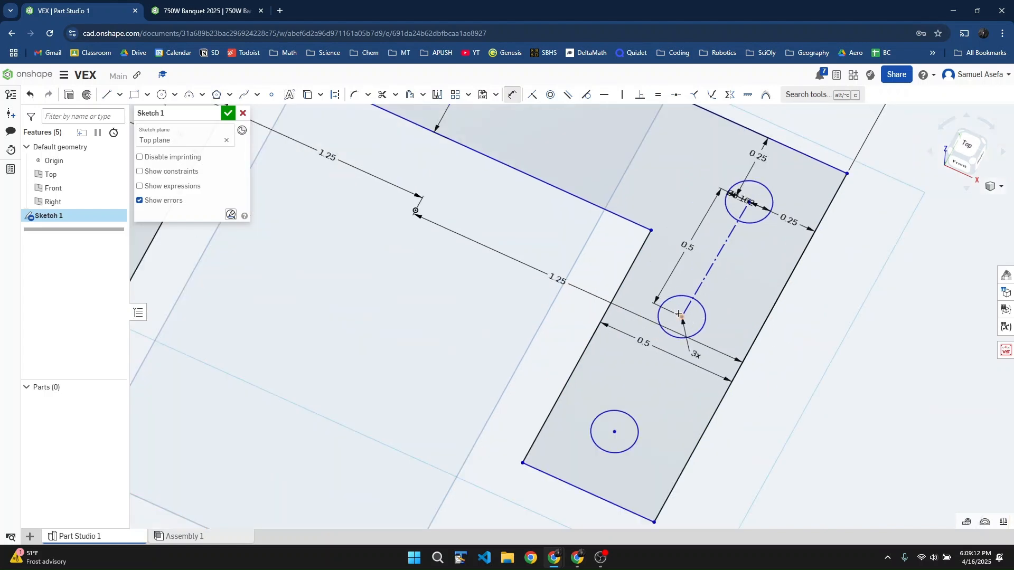
click(680, 316)
click(618, 291)
click(683, 304)
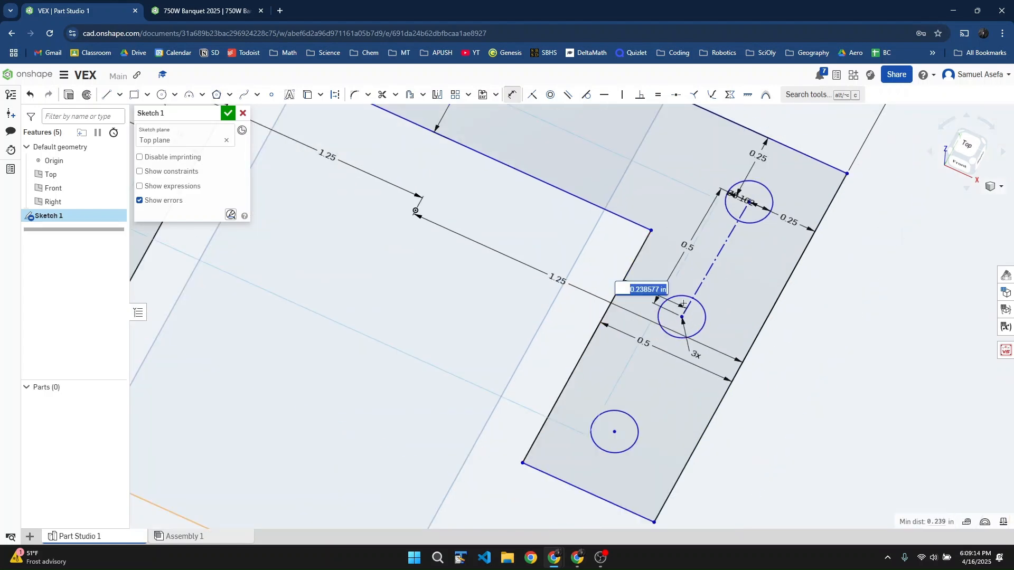
text(0.25)
key(Return)
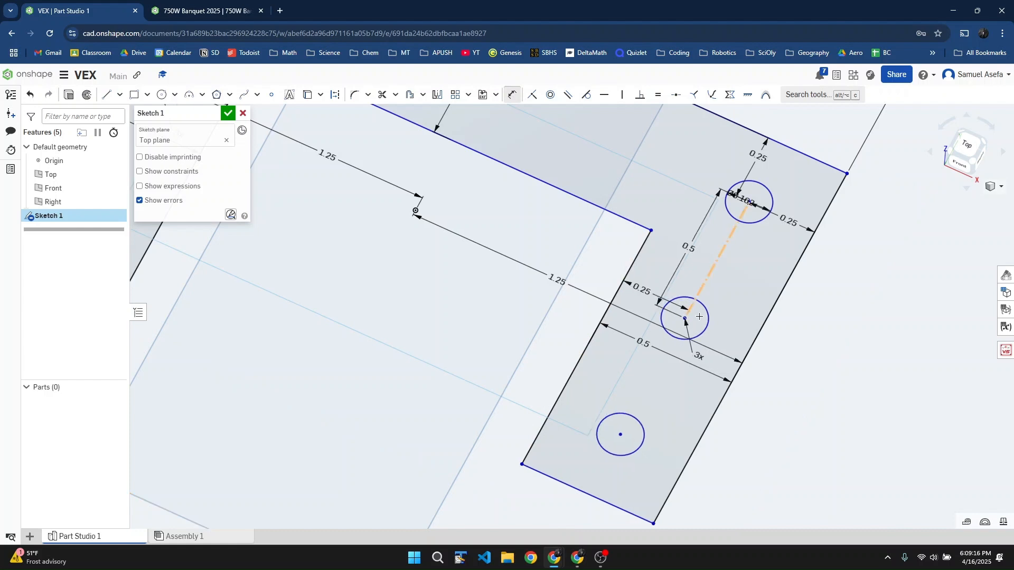
scroll(699, 317, down, 3)
scroll(681, 296, up, 2)
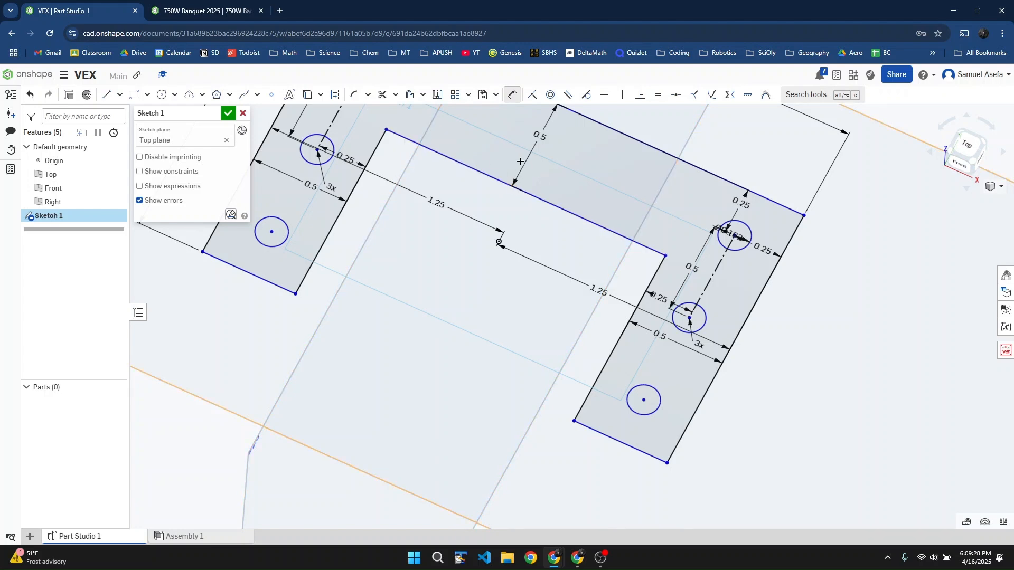
Step: Shift the crossbar's inner edge slightly toward the open ends of the arms
key(Escape)
click(486, 174)
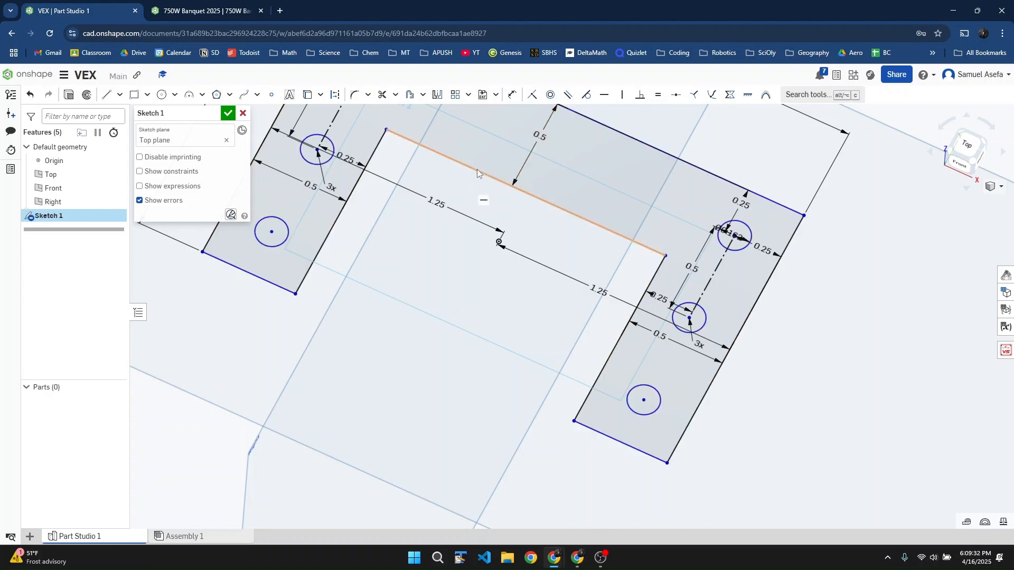
mouse_move(476, 169)
mouse_down()
mouse_move(490, 152)
mouse_move(483, 187)
mouse_up()
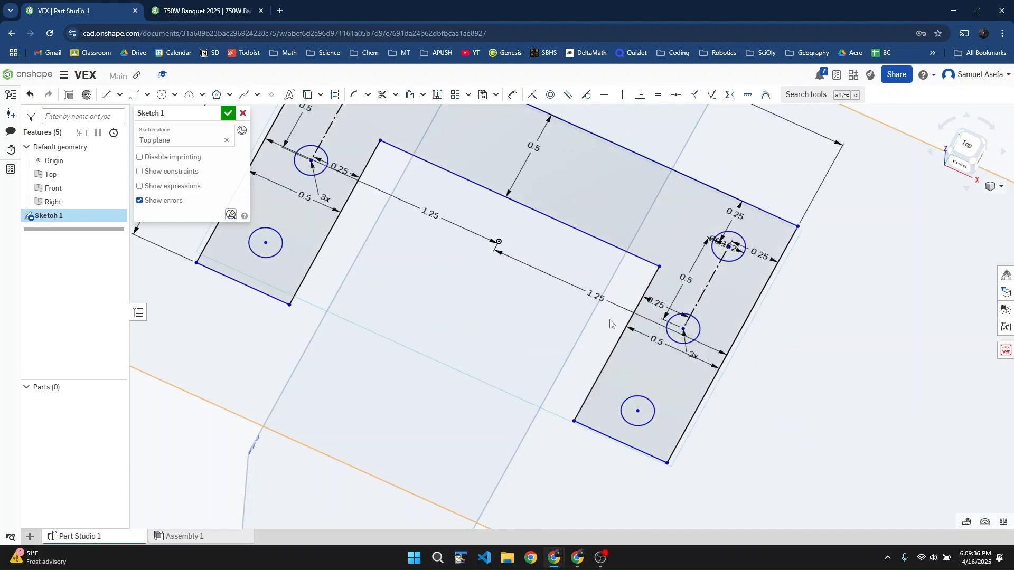
Step: Examine the right arm's inner edge and its width dimension for remaining sketch freedom
click(615, 342)
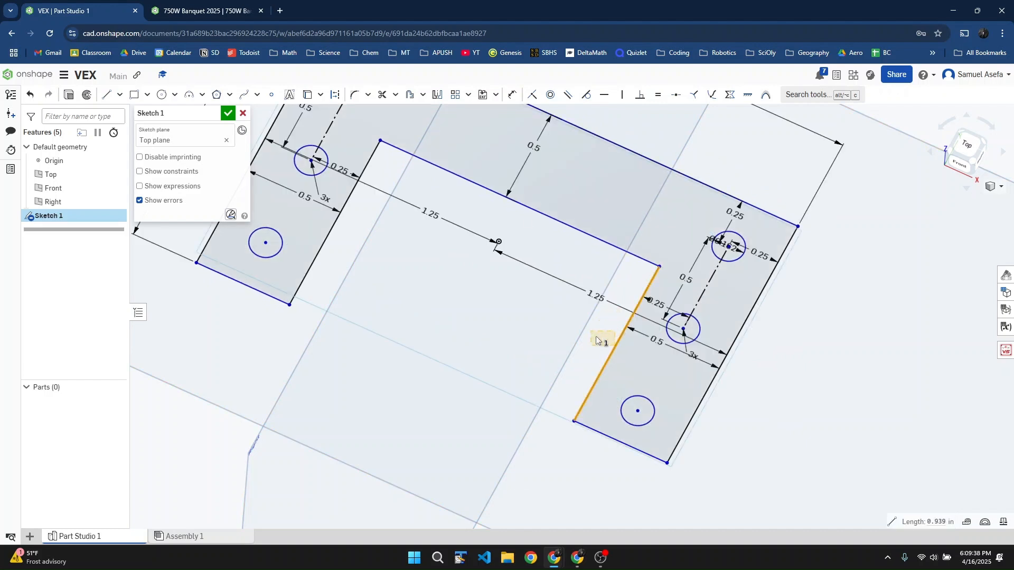
scroll(459, 324, down, 3)
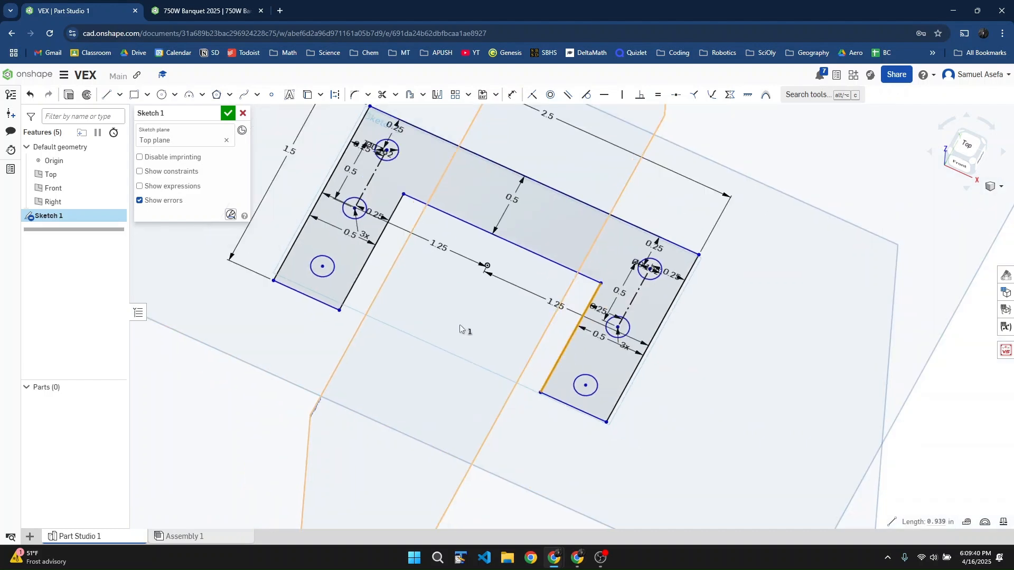
scroll(462, 306, up, 2)
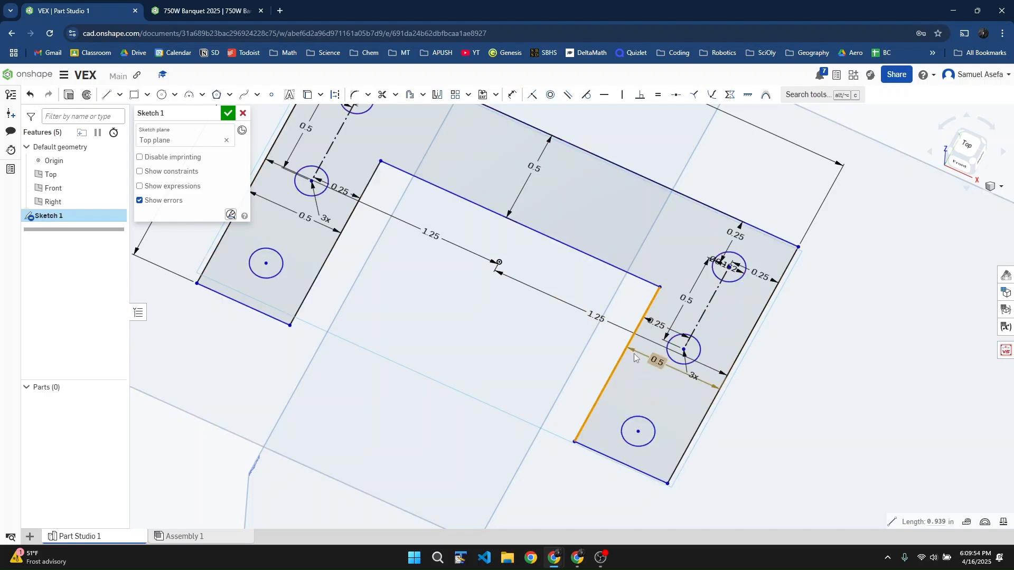
click(652, 358)
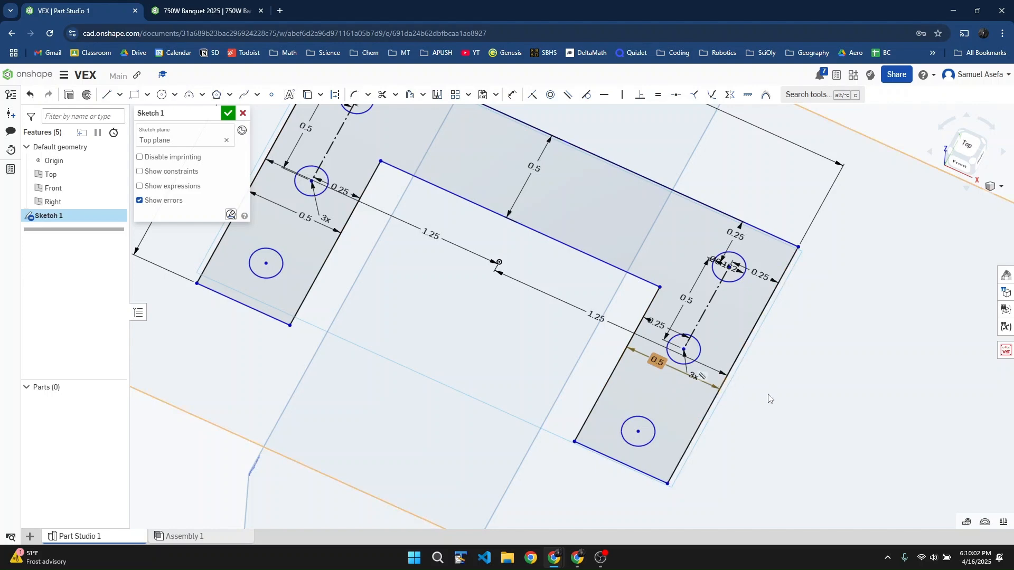
right_drag(660, 372, 667, 374)
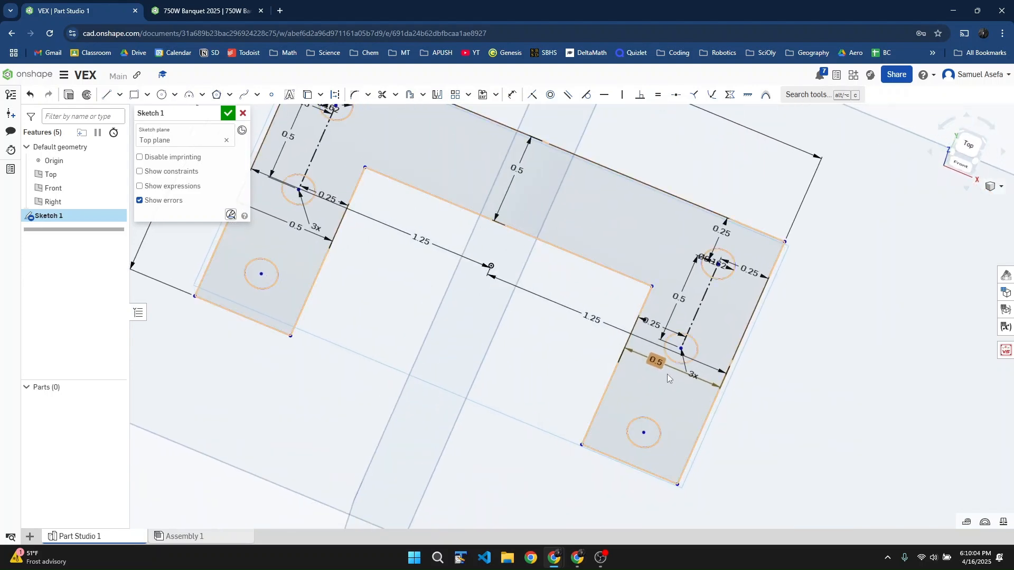
scroll(560, 230, down, 3)
scroll(567, 245, up, 2)
scroll(567, 248, down, 1)
Step: Sketch a circle about 0.206 in in diameter on the crossbar between the origin and the right arm
key(c)
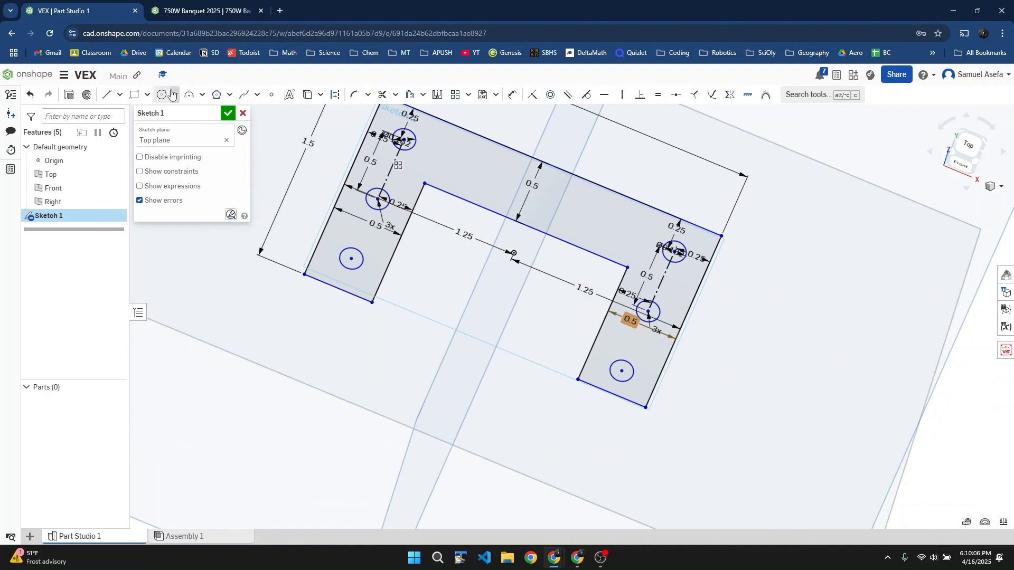
click(599, 222)
click(614, 222)
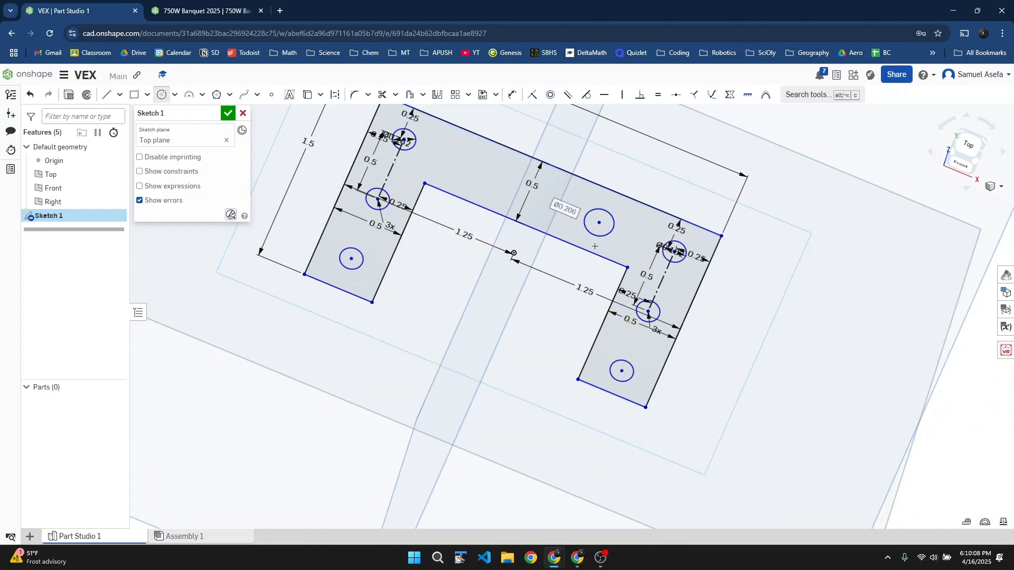
Step: Set the crossbar circle's diameter to 0.162 in
key(u)
click(592, 223)
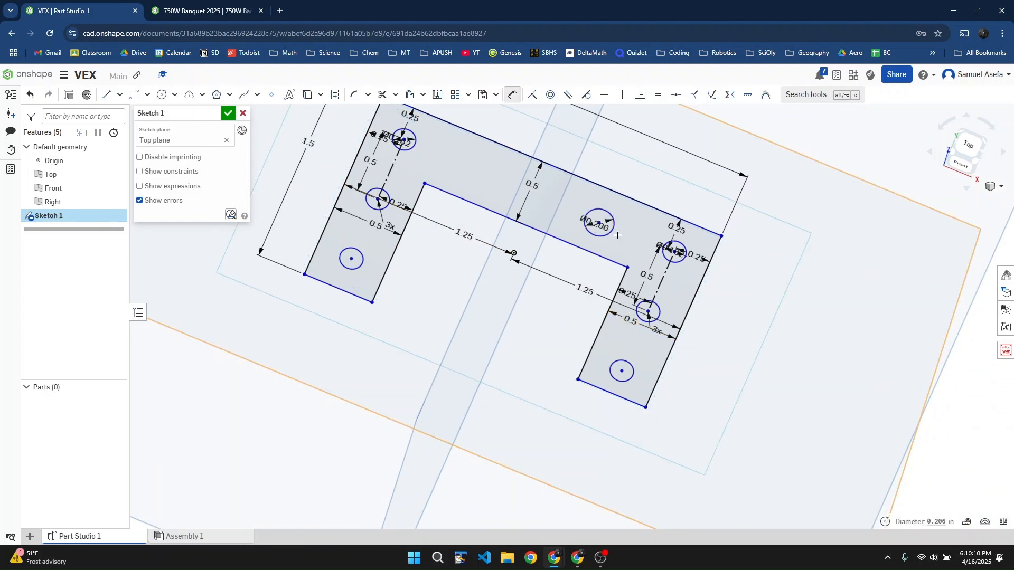
double_click(617, 235)
text(0.16)
key(Return)
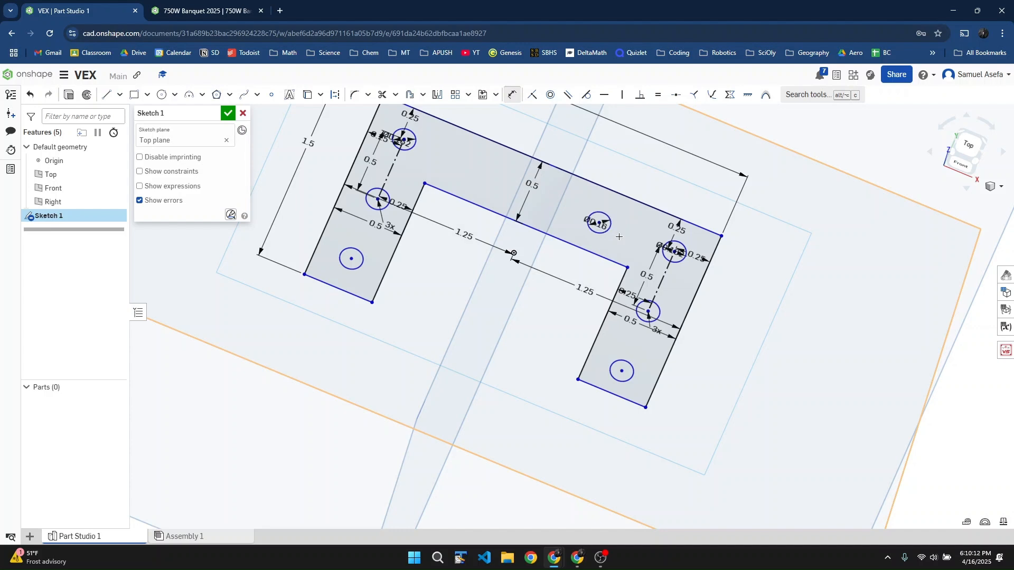
double_click(619, 237)
scroll(617, 238, up, 3)
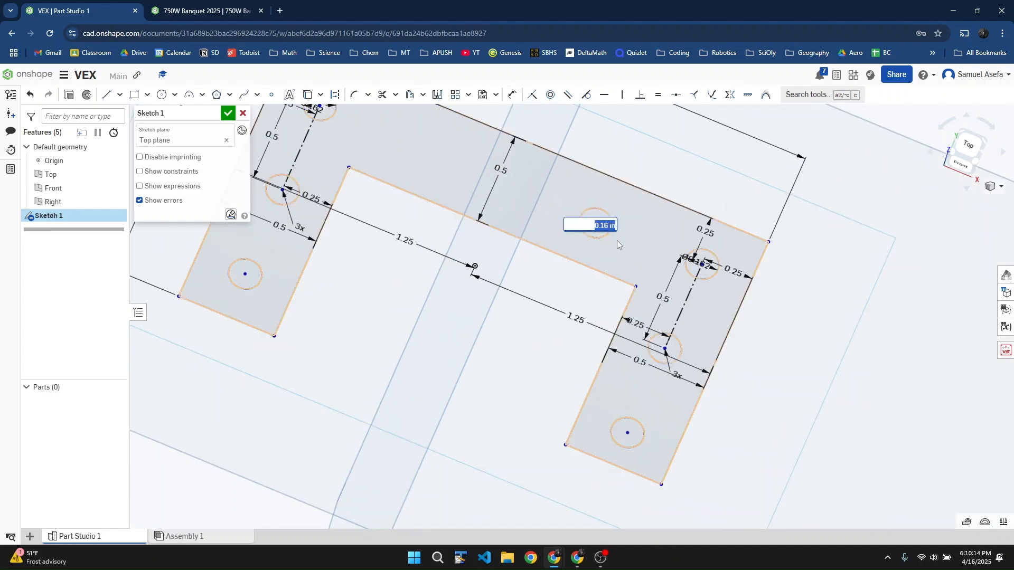
text(2)
key(Return)
scroll(600, 221, up, 3)
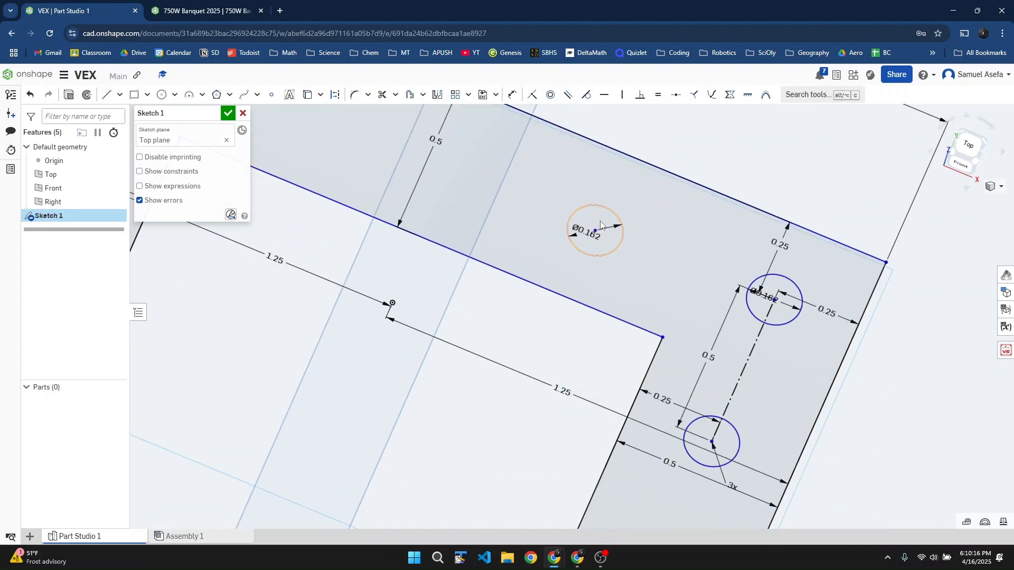
Step: Dimension the crossbar circle's center 0.25 in from the crossbar's inner edge
click(585, 305)
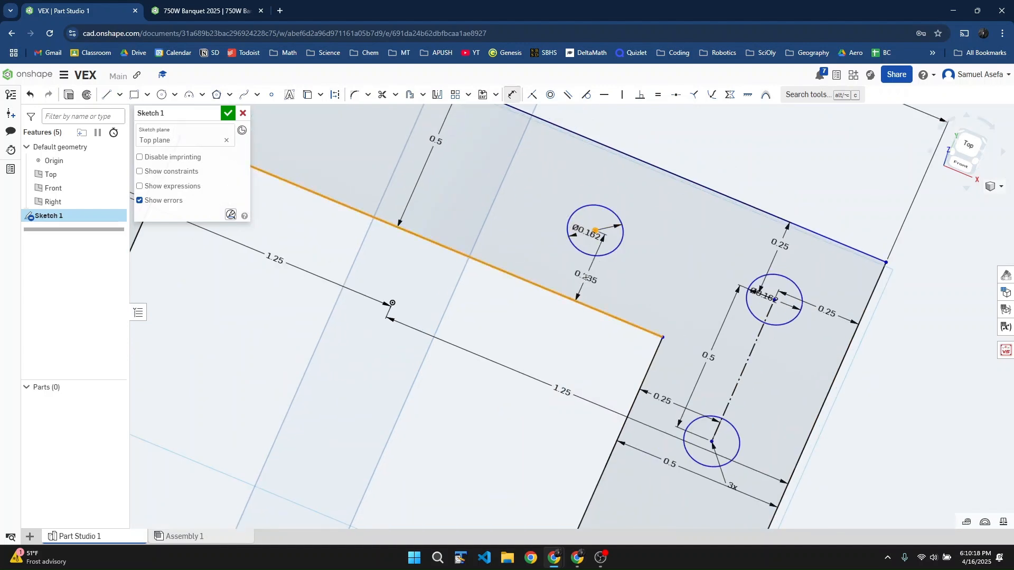
click(586, 277)
text(0.25)
key(Return)
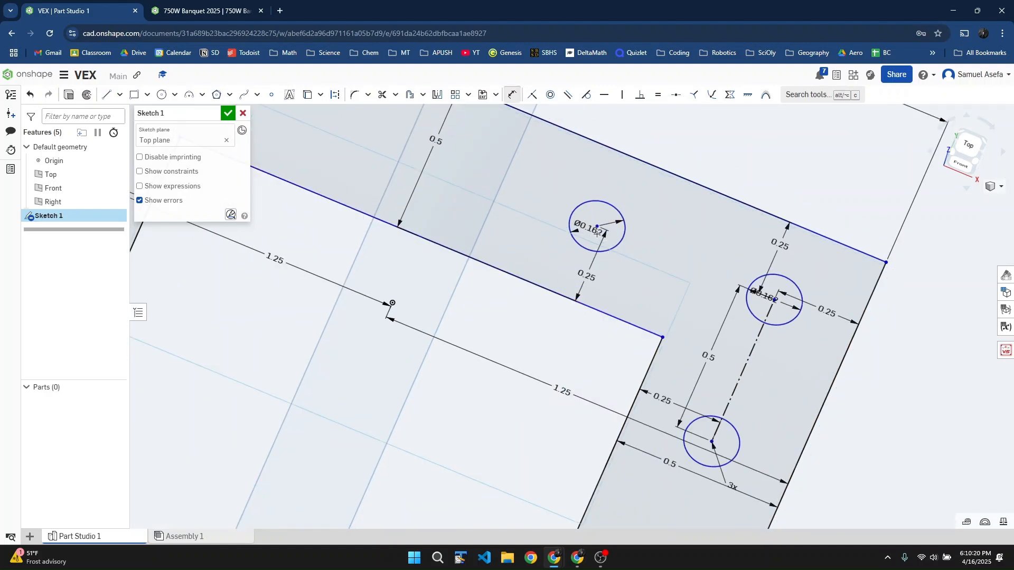
scroll(597, 232, down, 3)
scroll(628, 254, up, 2)
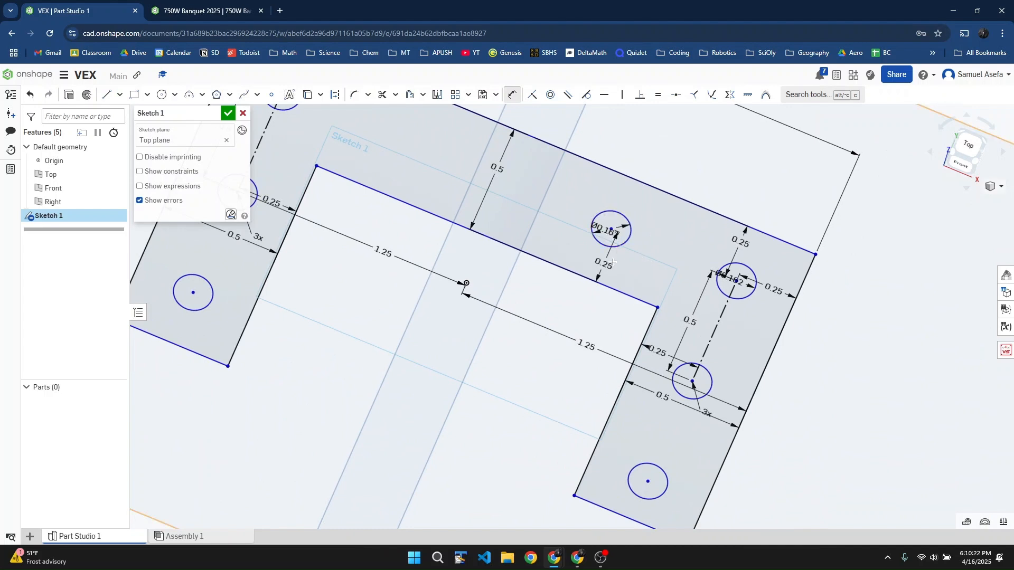
Step: Delete the separately drawn 0.162 in circle from the crossbar
click(609, 248)
key(Delete)
key(f)
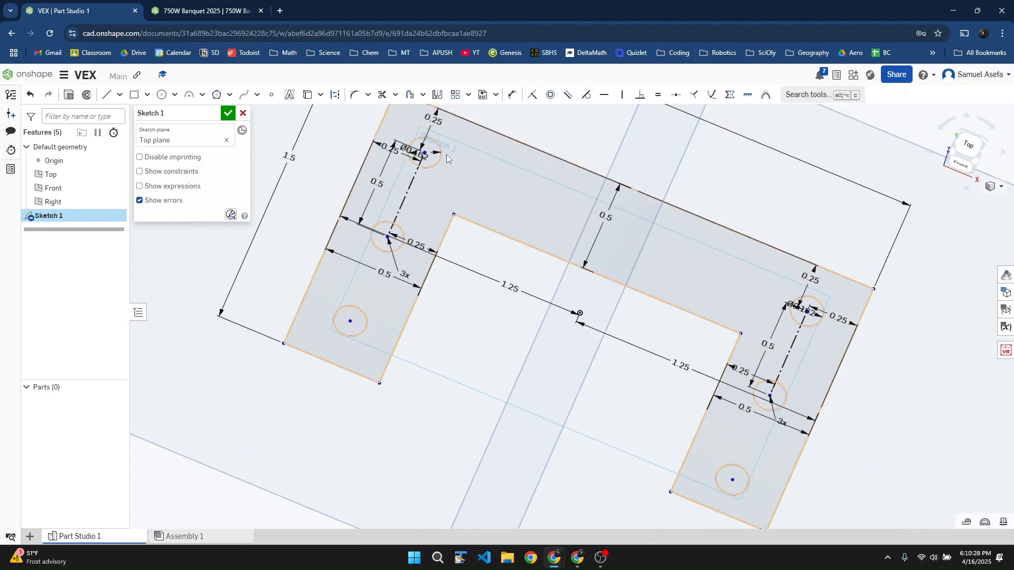
Step: Linear-pattern the left corner hole along the crossbar with 0.5 in spacing and 4 instances, and finish the sketch
click(468, 95)
click(473, 119)
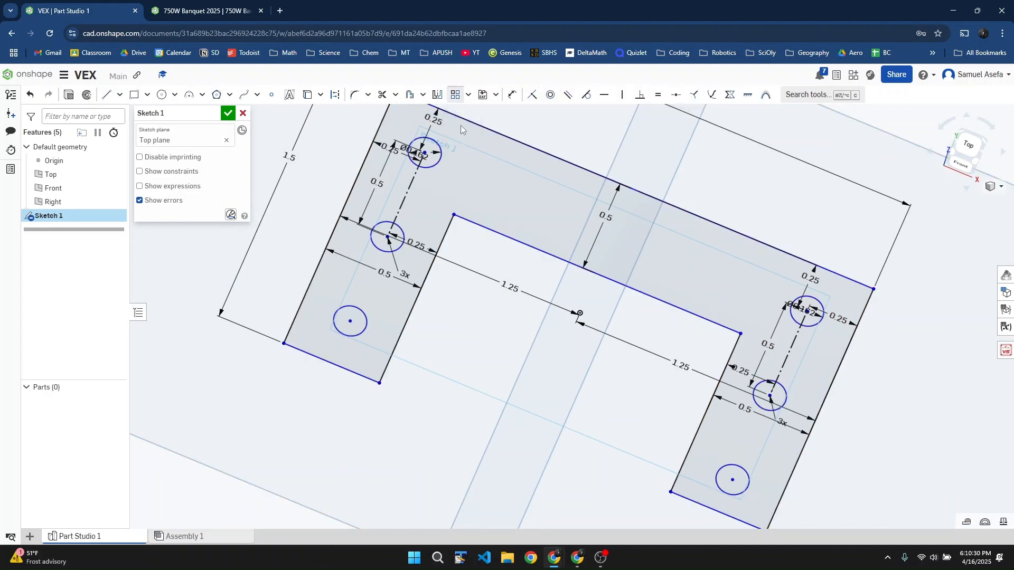
click(437, 164)
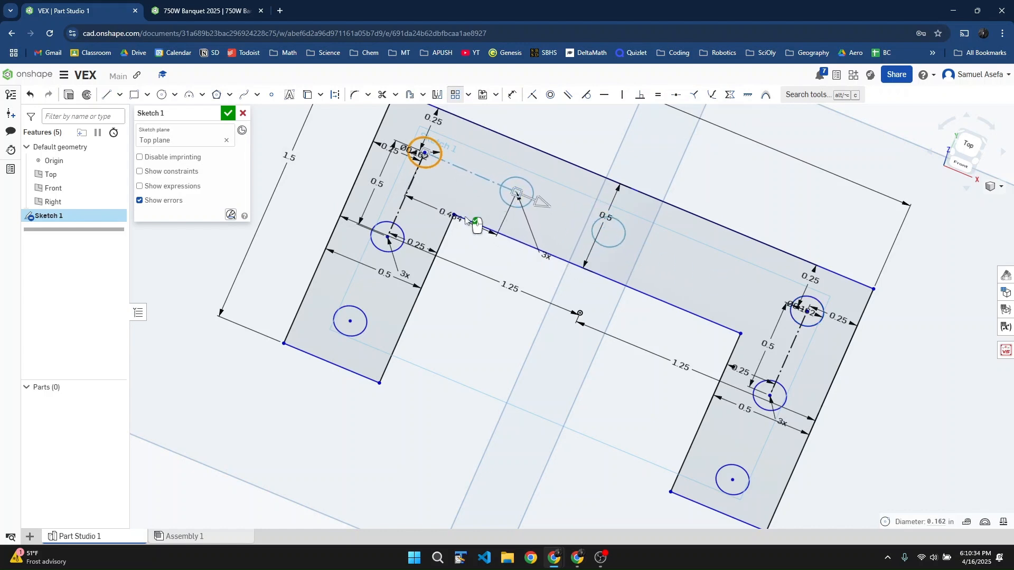
double_click(451, 215)
text(.5)
key(Return)
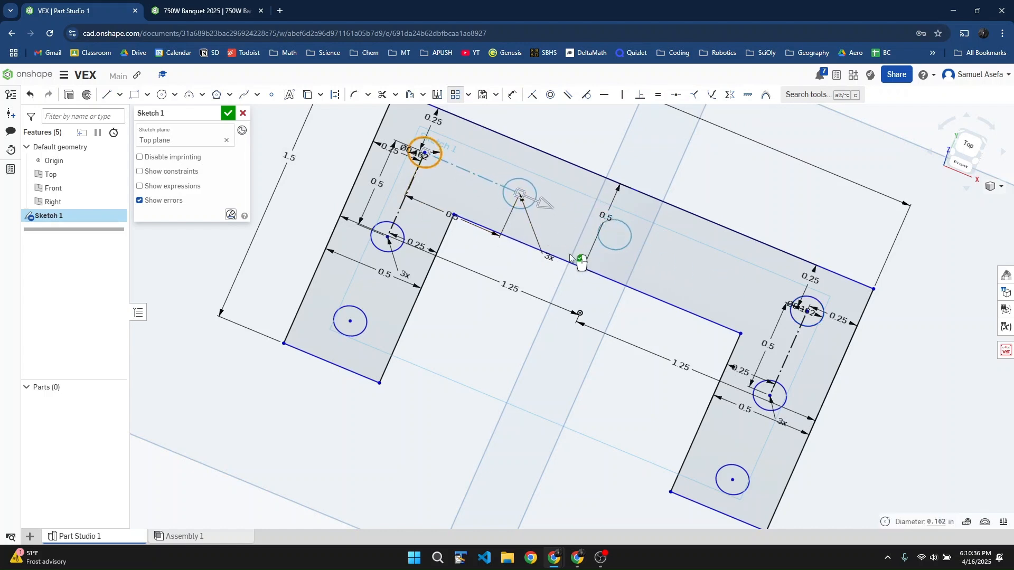
double_click(547, 258)
text(4)
key(Return)
click(229, 112)
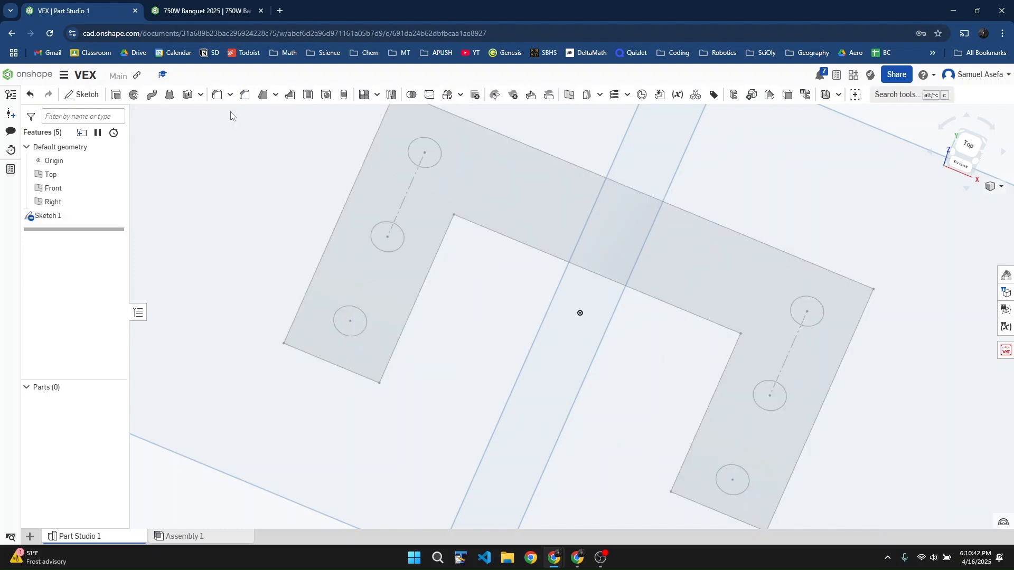
mouse_move(600, 285)
middle_down()
mouse_move(566, 234)
mouse_move(511, 268)
mouse_move(520, 270)
middle_up()
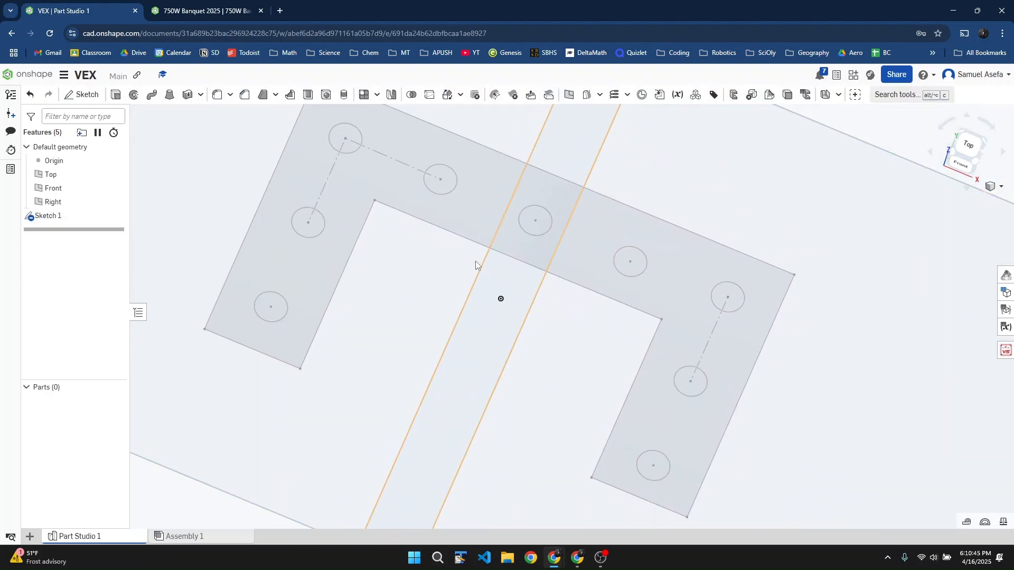
Step: Check the plate in the 750W Banquet 2025 assembly, and fillet both end corners of the left arm in Sketch 1 at 0.125 in
click(195, 10)
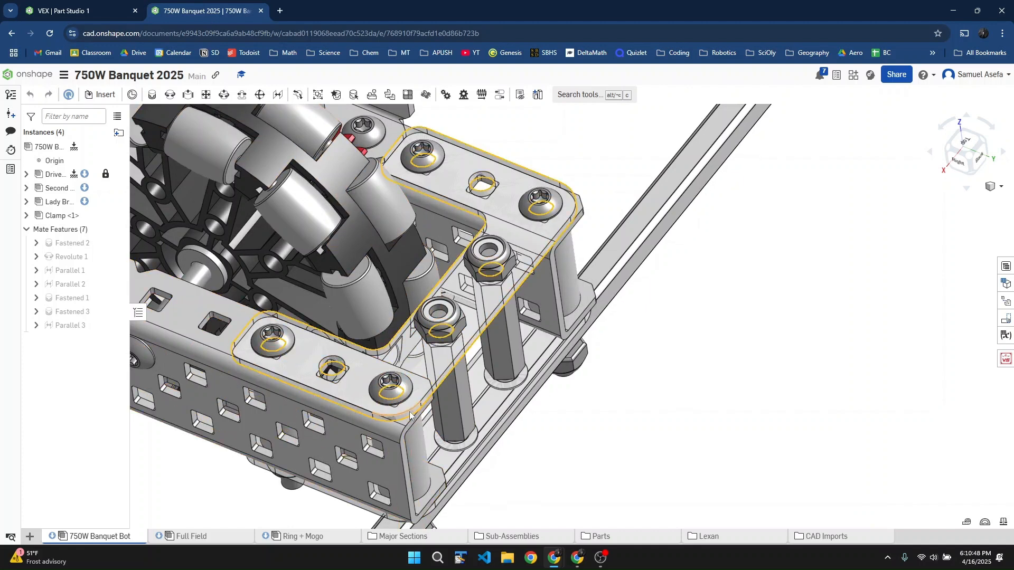
click(95, 10)
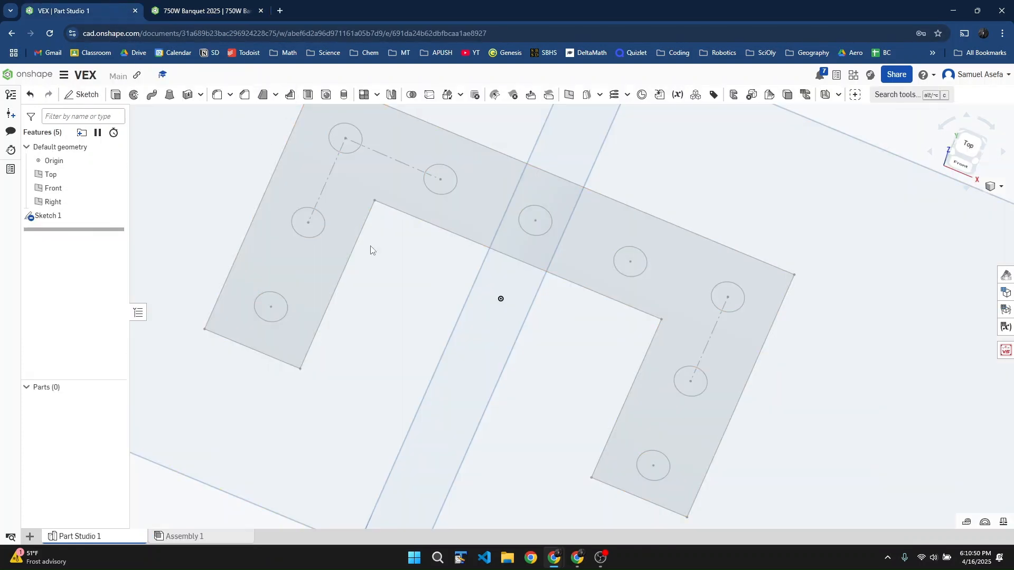
double_click(74, 216)
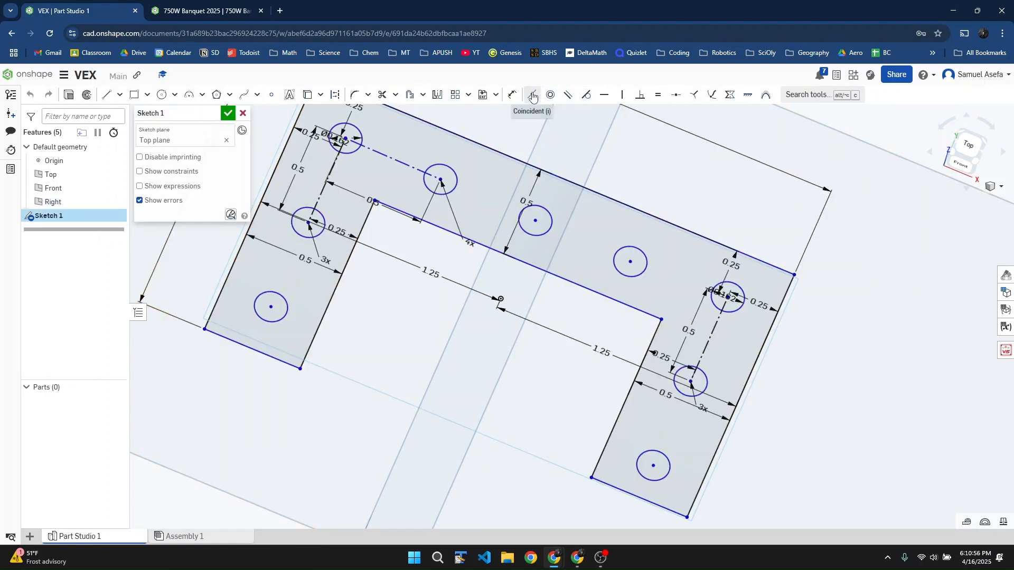
click(356, 95)
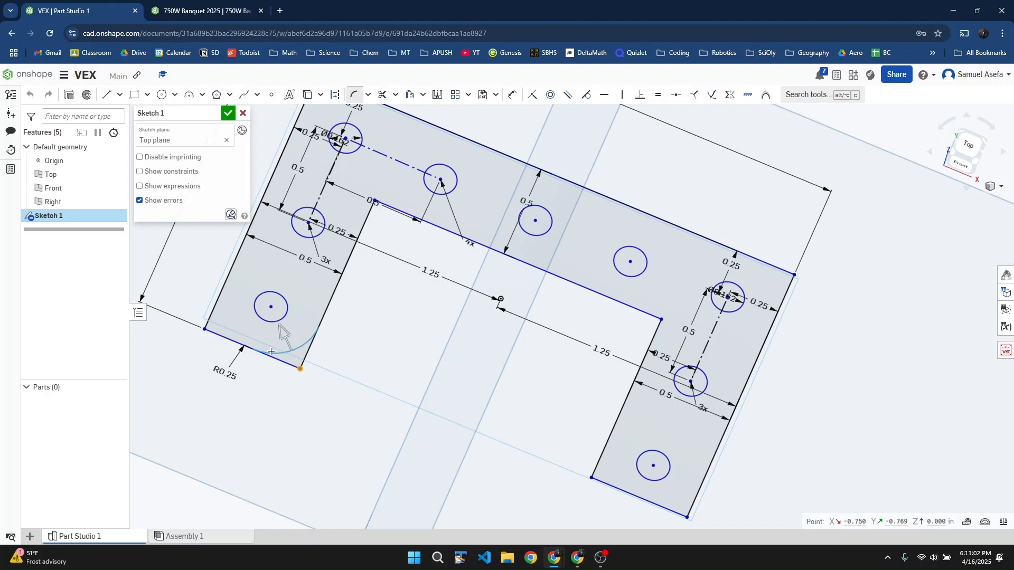
click(304, 322)
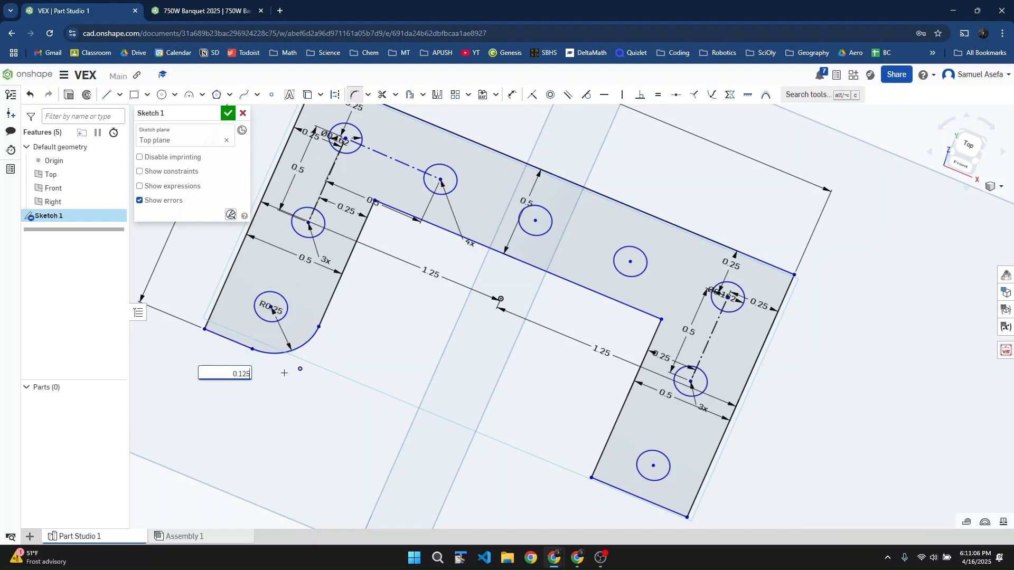
key(Return)
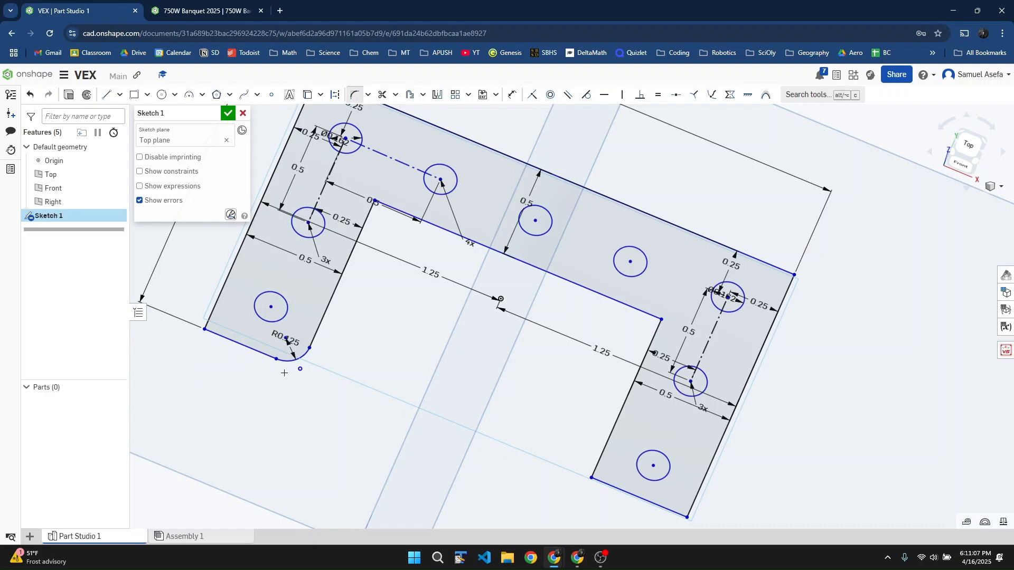
click(203, 329)
scroll(259, 309, down, 2)
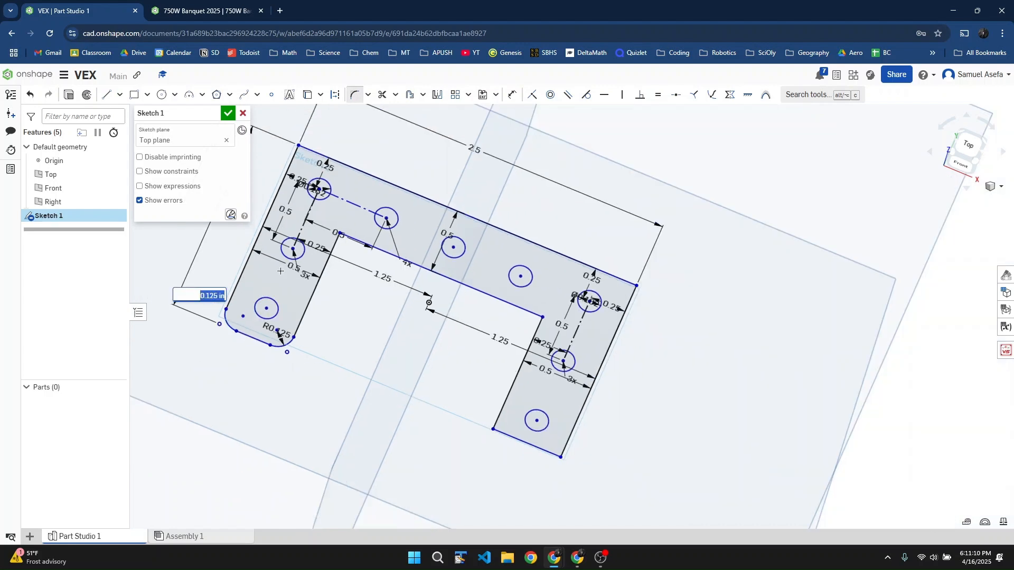
key(Return)
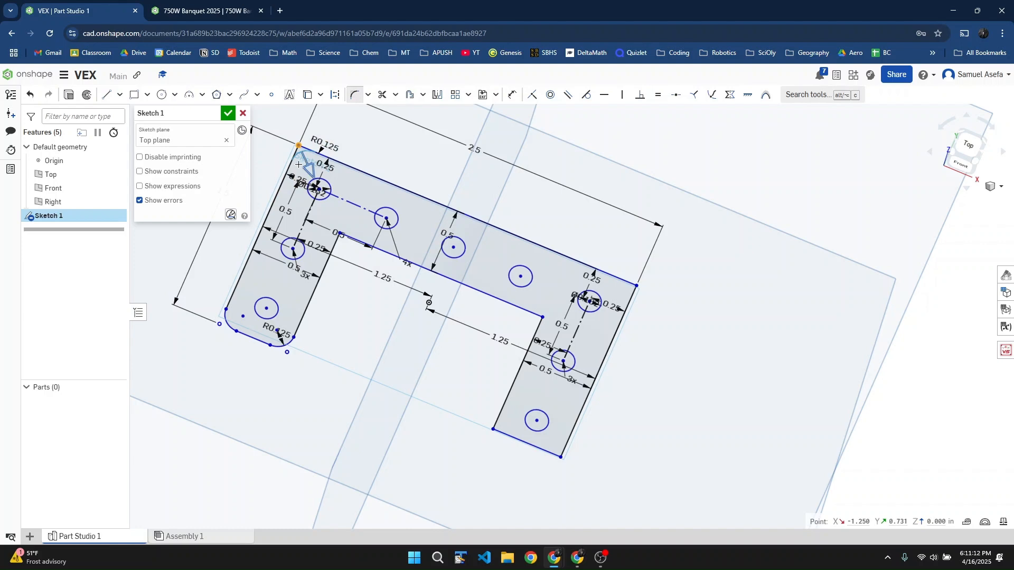
Step: Fillet the two outer corners of the crossbar with a 0.125 in radius
scroll(299, 165, up, 3)
click(298, 164)
scroll(459, 229, down, 4)
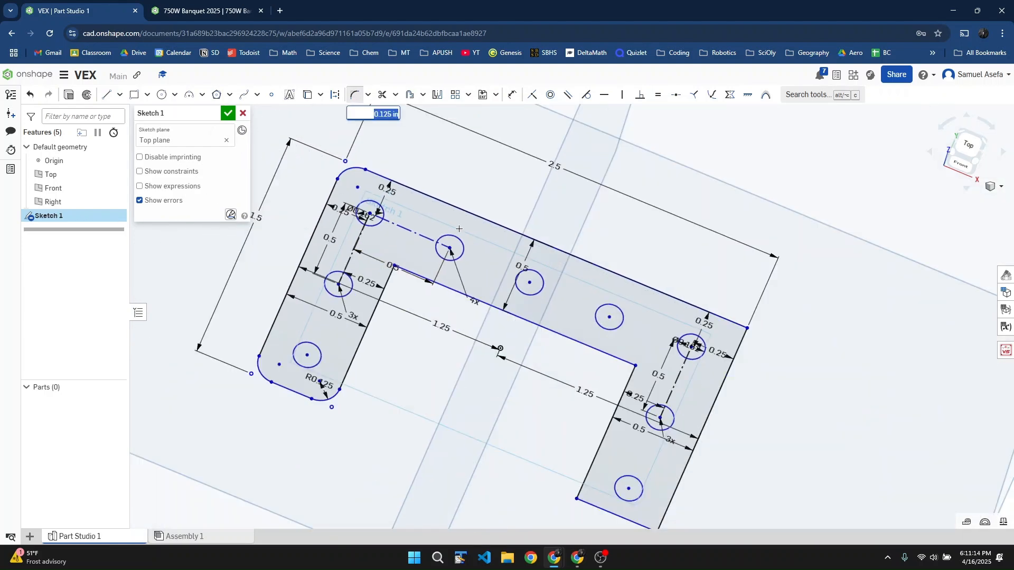
scroll(710, 343, up, 3)
click(783, 310)
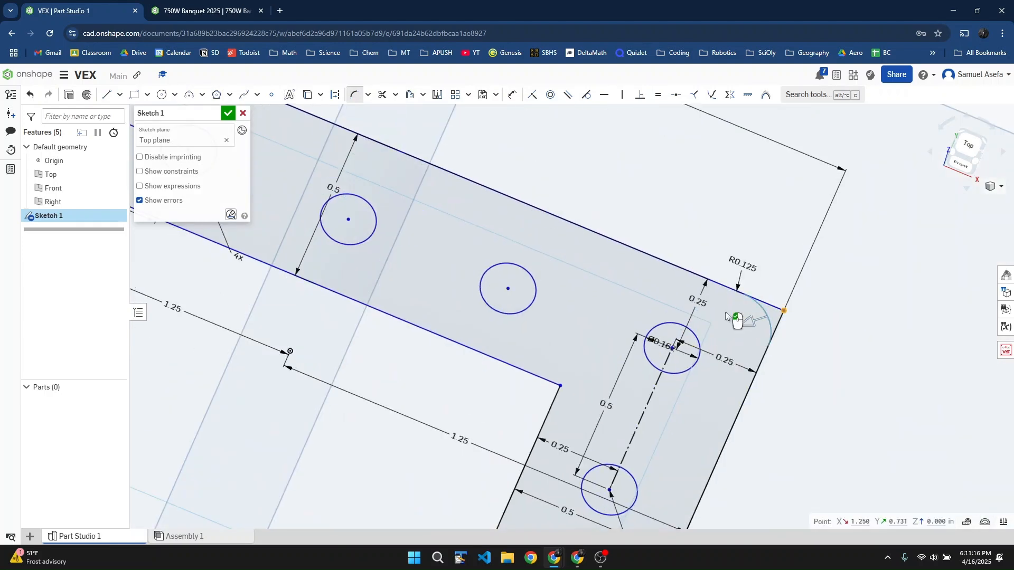
Step: Fillet both end corners of the right arm with a 0.125 in radius
scroll(649, 432, down, 3)
scroll(649, 433, up, 8)
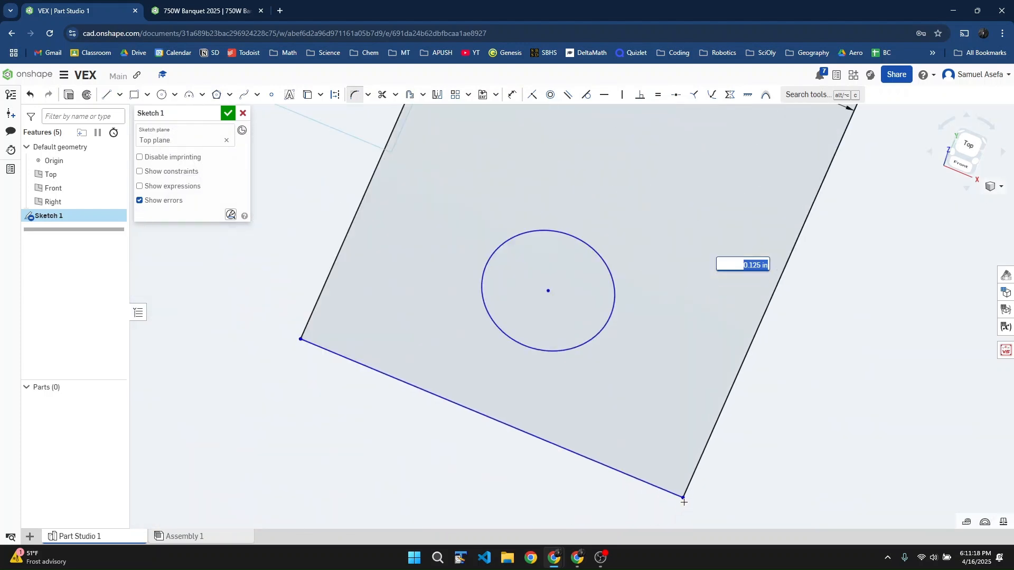
click(657, 441)
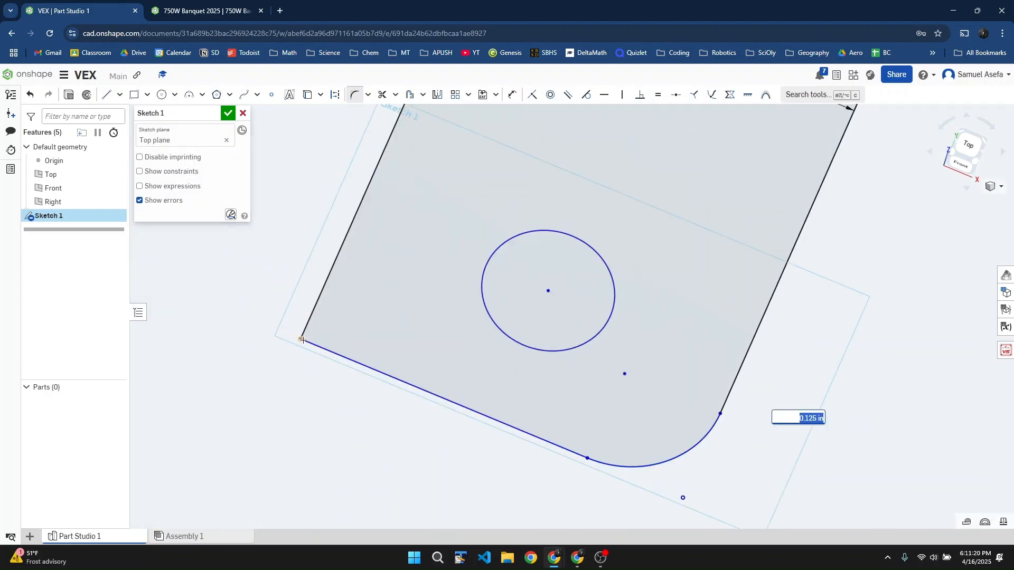
click(412, 332)
Step: Fillet the two inner corners between the crossbar and the arms at 0.125 in, and finish the sketch
scroll(449, 334, down, 5)
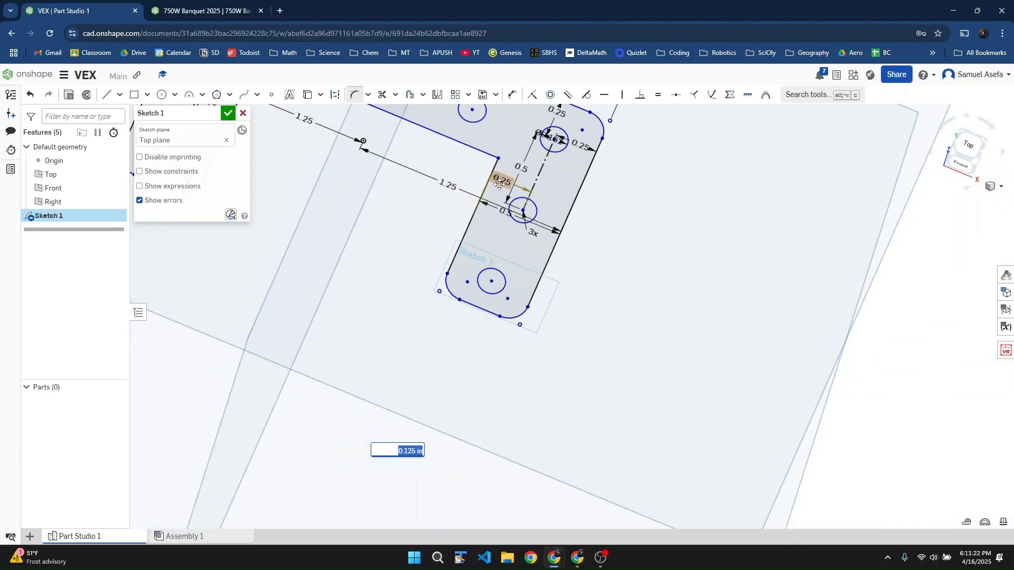
scroll(486, 156, up, 2)
click(485, 156)
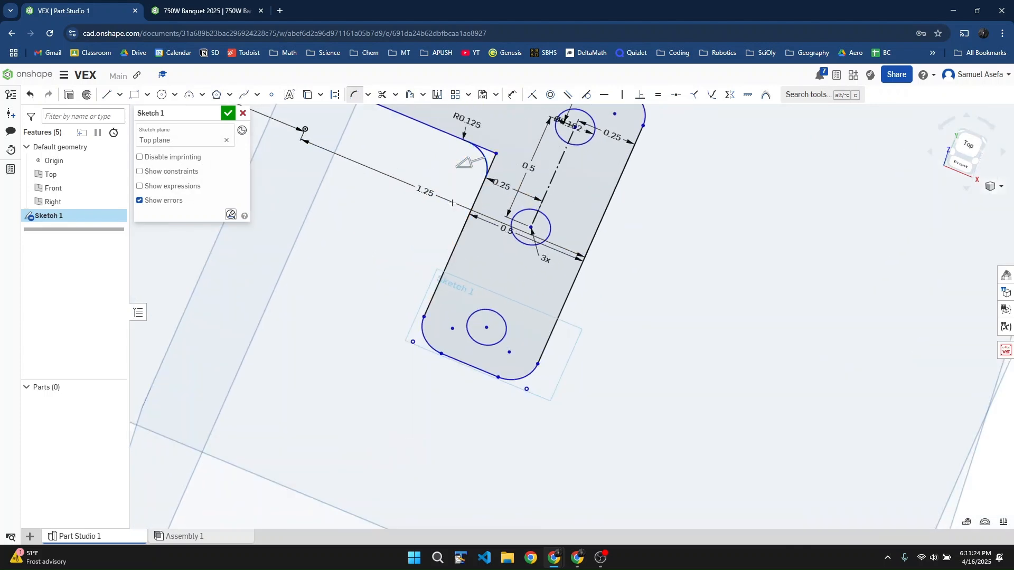
scroll(462, 164, down, 3)
scroll(368, 144, up, 3)
scroll(368, 143, up, 2)
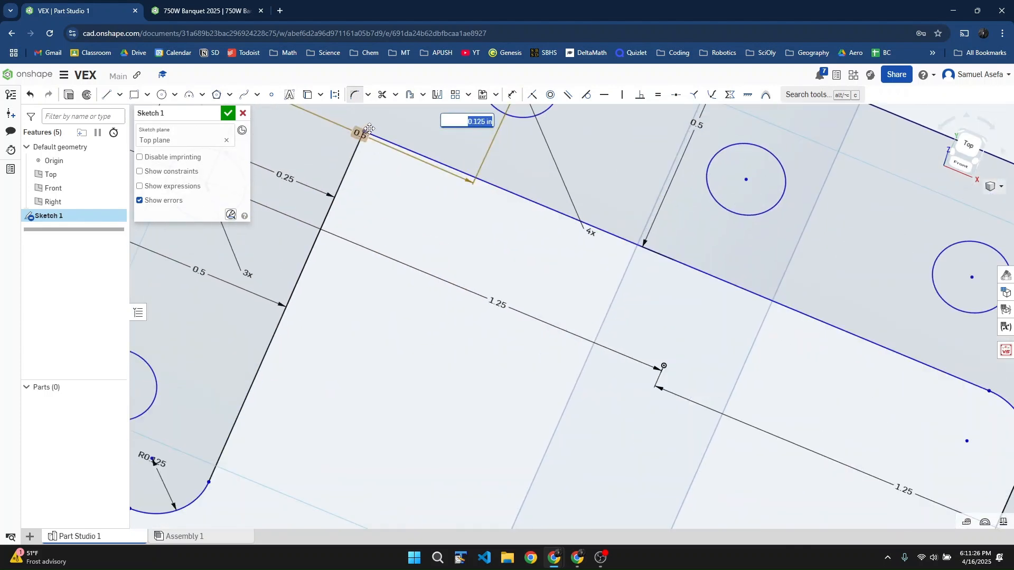
scroll(369, 128, up, 3)
click(376, 186)
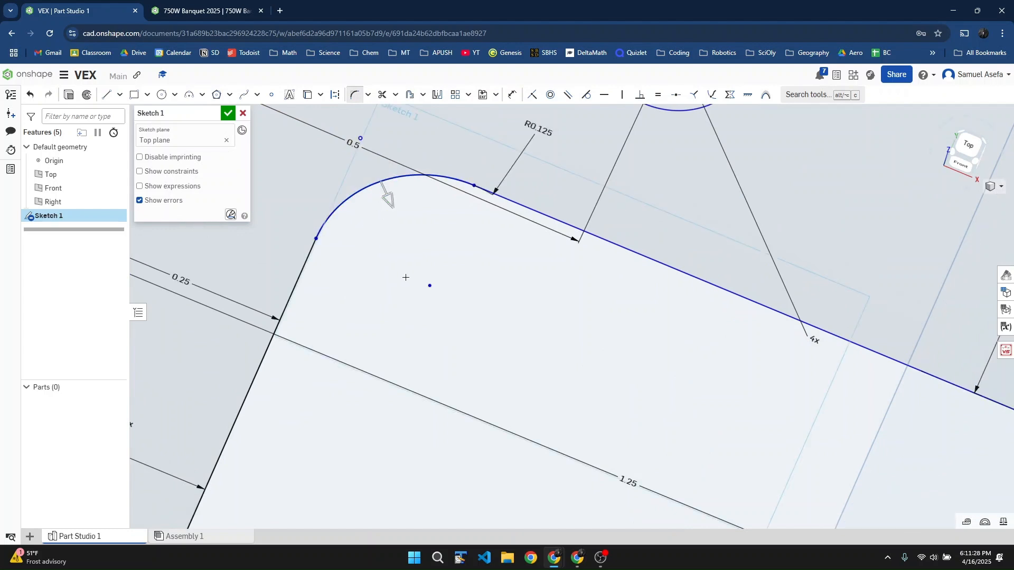
right_drag(406, 277, 405, 268)
scroll(406, 268, down, 8)
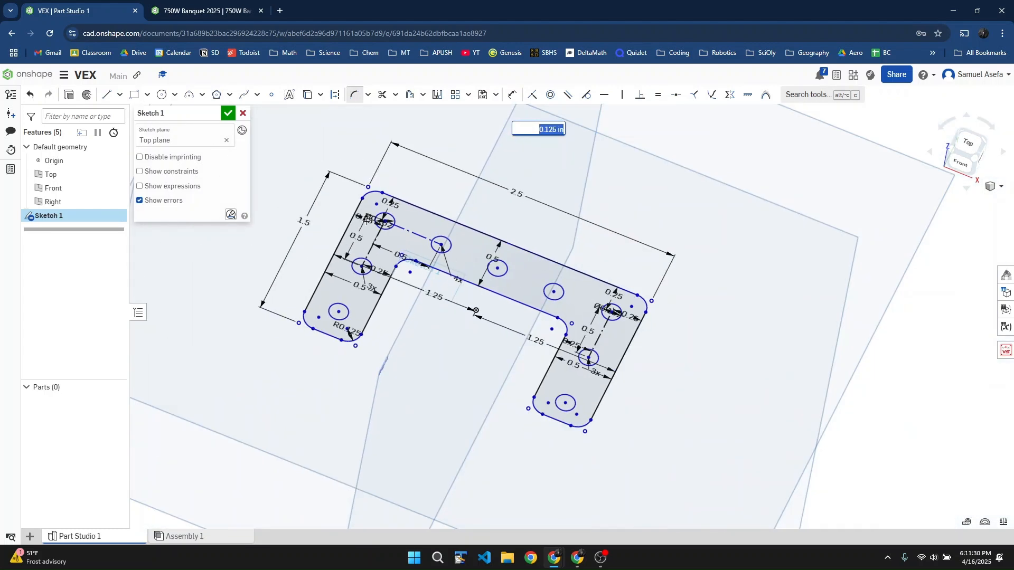
click(229, 114)
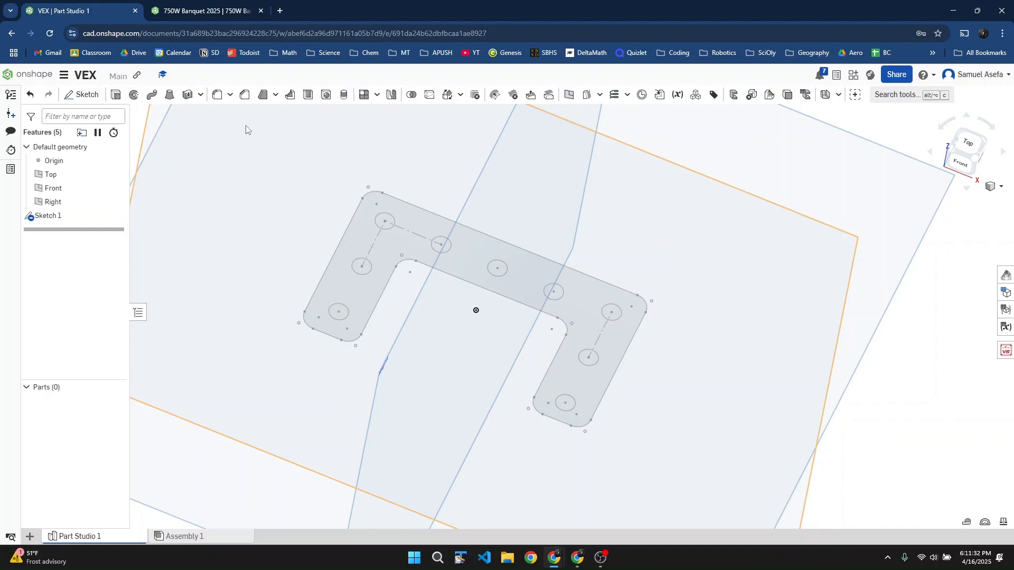
Step: Extrude the U-shaped sketch region around the holes as a new solid with a blind depth of 1/16 in
click(349, 293)
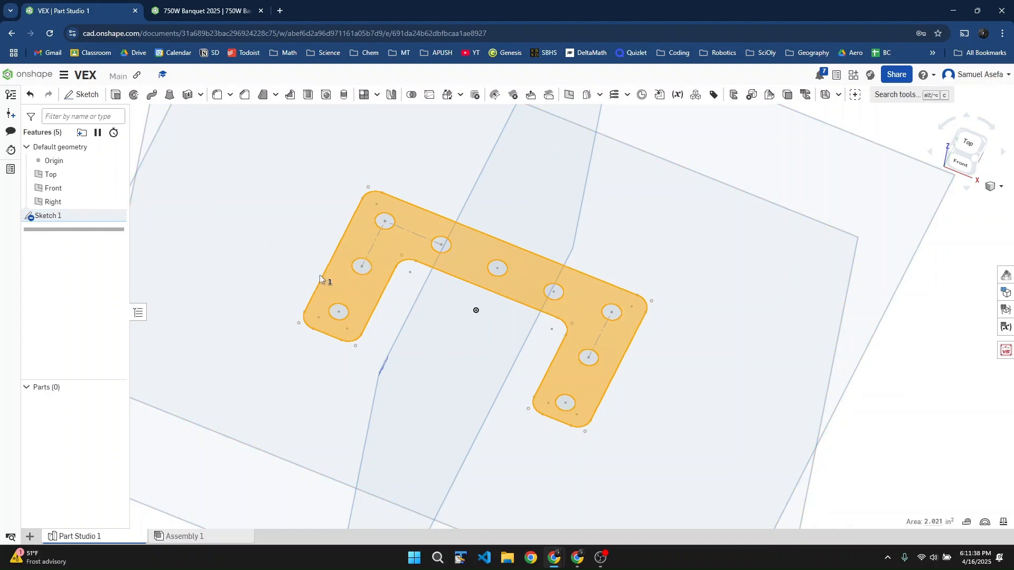
click(116, 96)
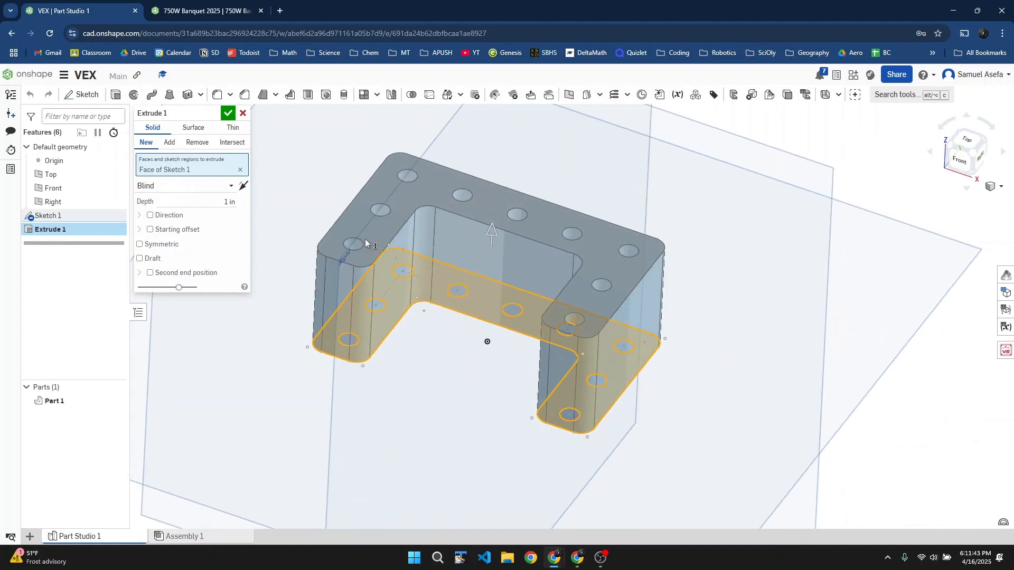
click(176, 204)
key(Return)
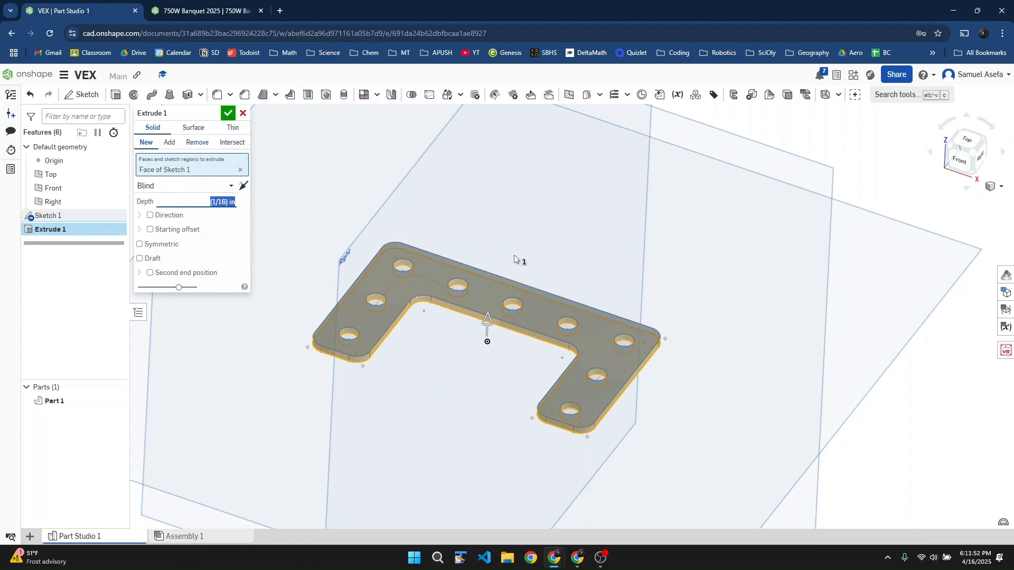
mouse_move(515, 255)
right_down()
mouse_move(512, 240)
mouse_move(527, 267)
right_up()
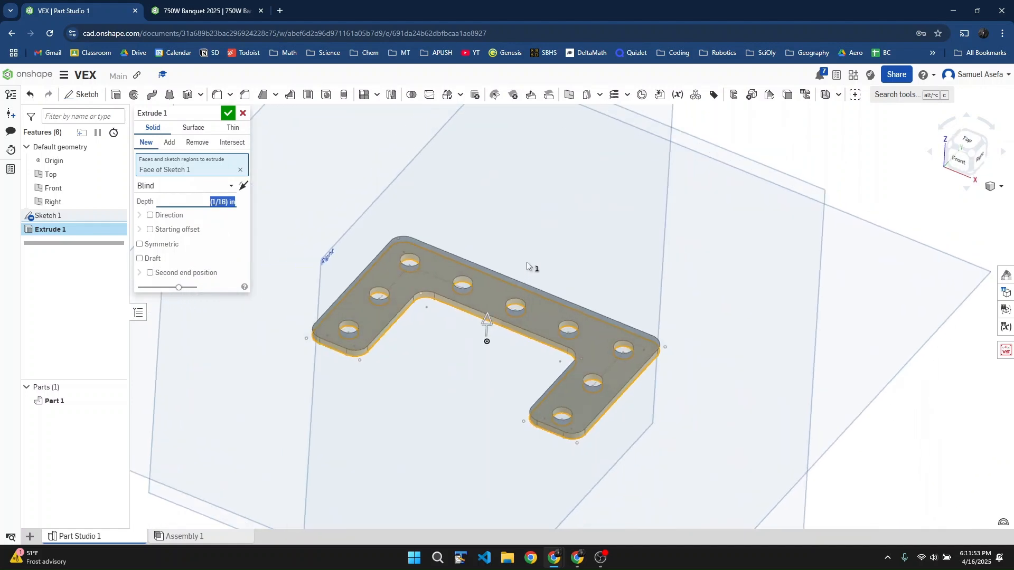
click(228, 113)
Step: Change the plate's appearance colour to white with RGB values 255, 255, 255
scroll(452, 303, up, 5)
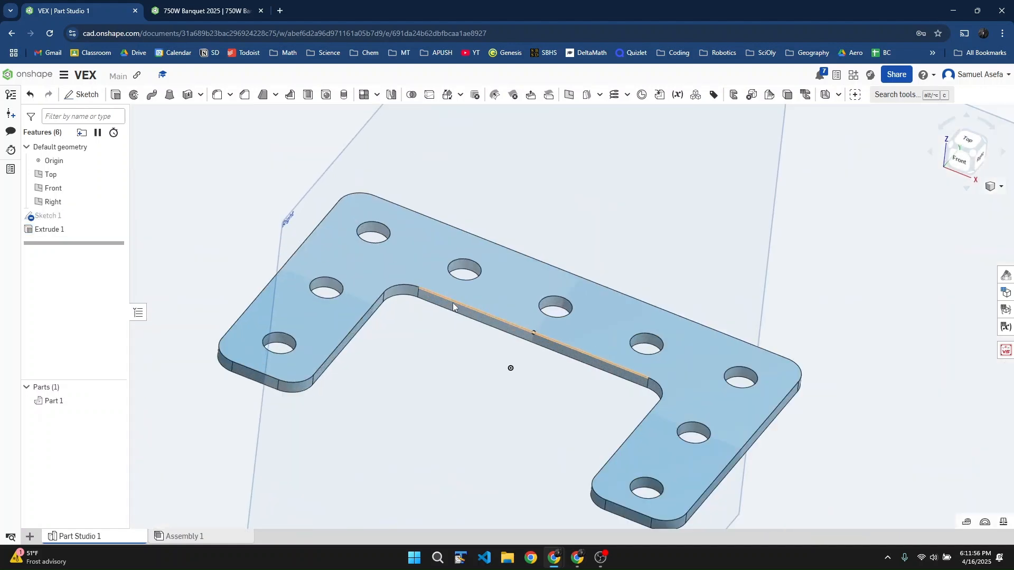
middle_drag(563, 186, 524, 201)
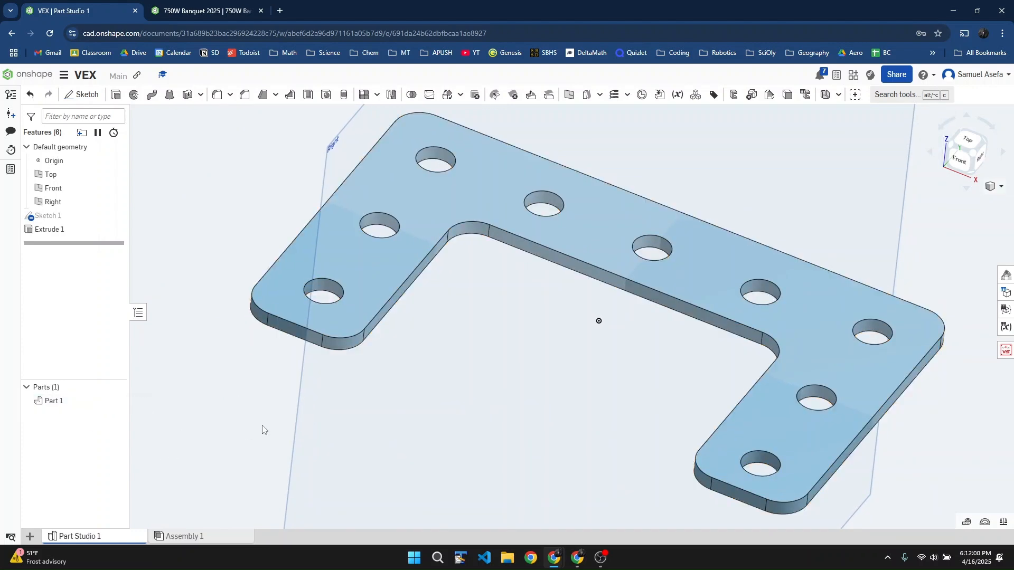
right_click(60, 406)
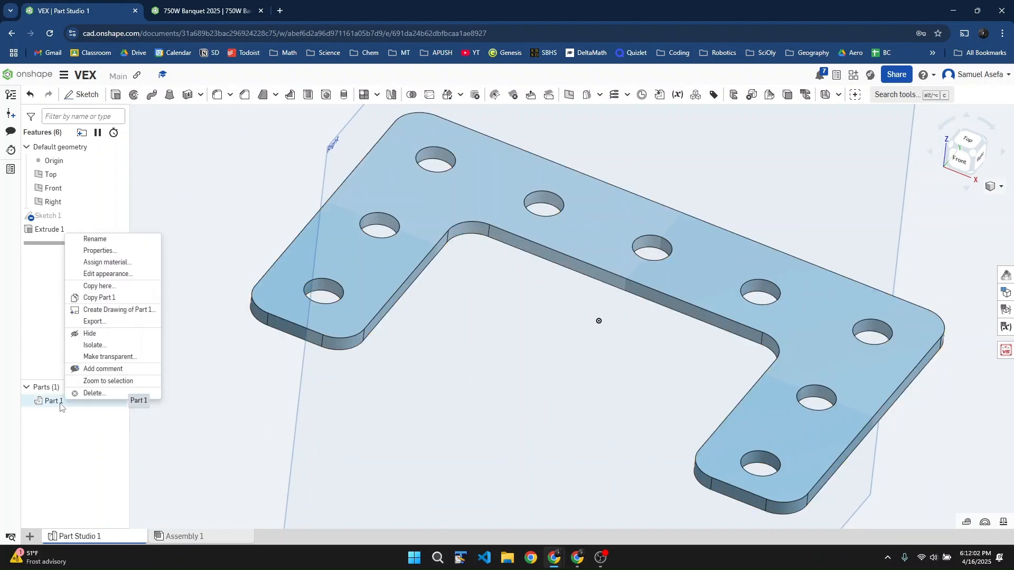
click(108, 274)
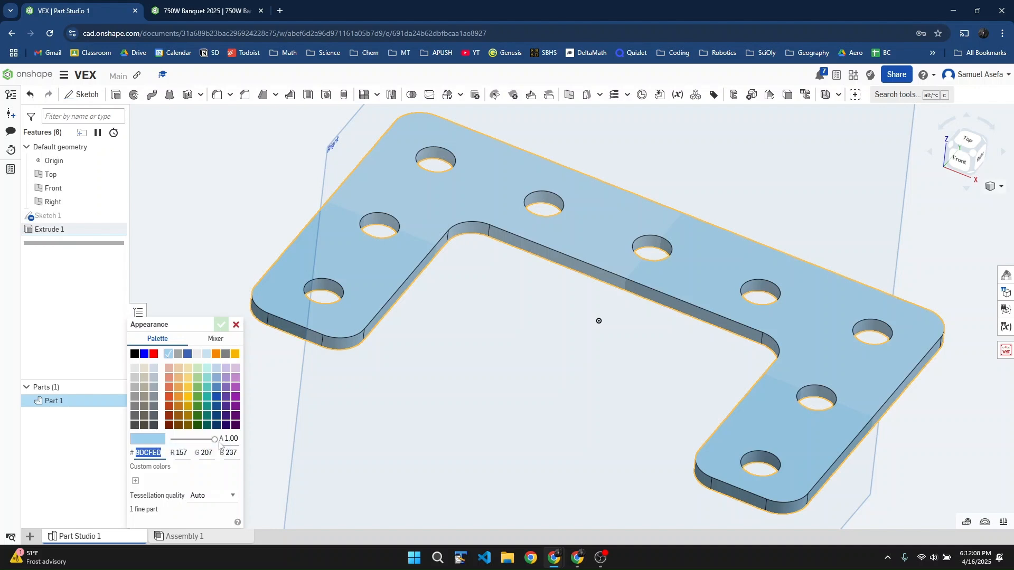
click(187, 453)
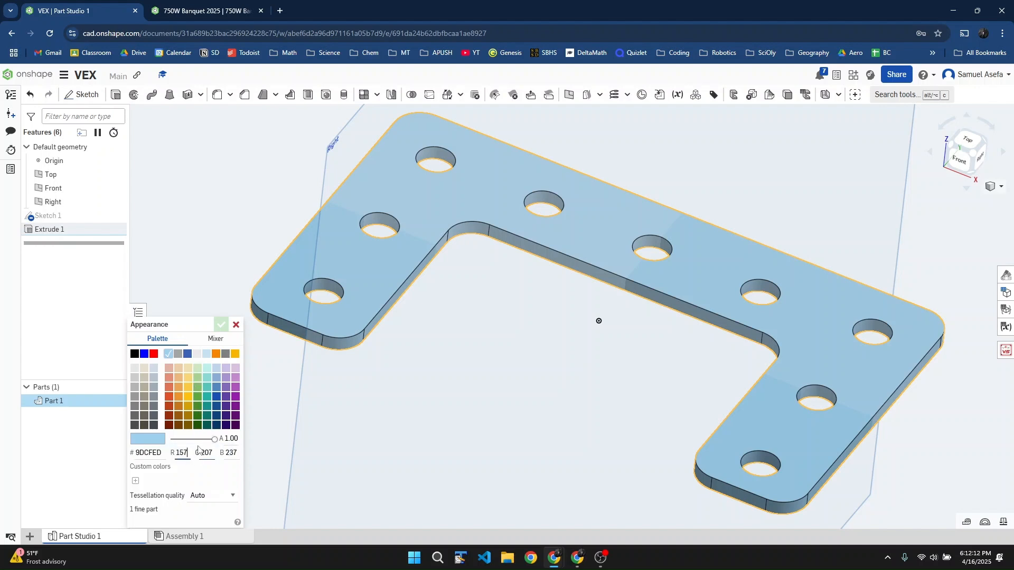
text(255)
click(206, 455)
text(255)
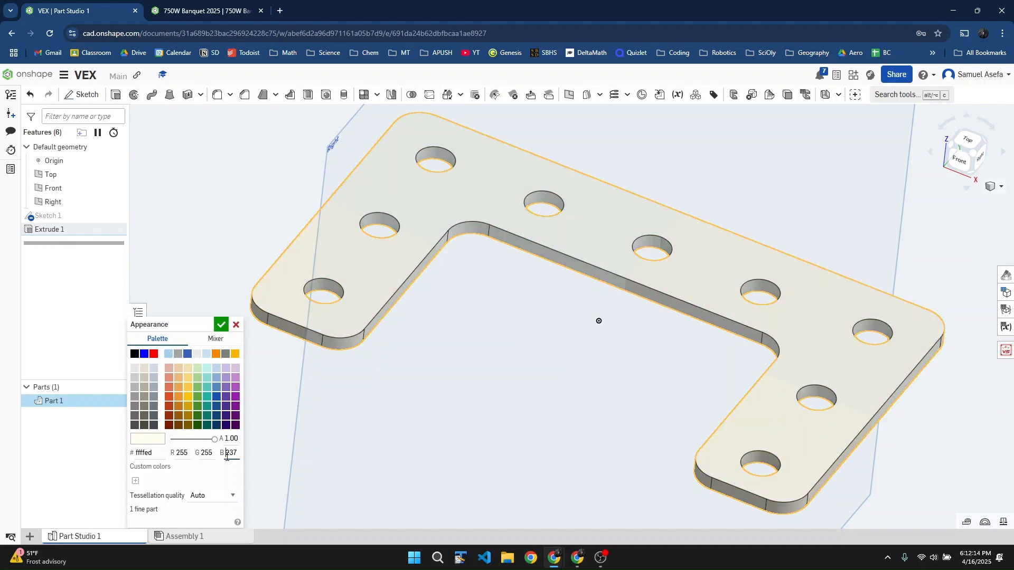
Step: Make the plate translucent by setting its appearance opacity to 0.25, and apply the appearance
drag(223, 441, 198, 445)
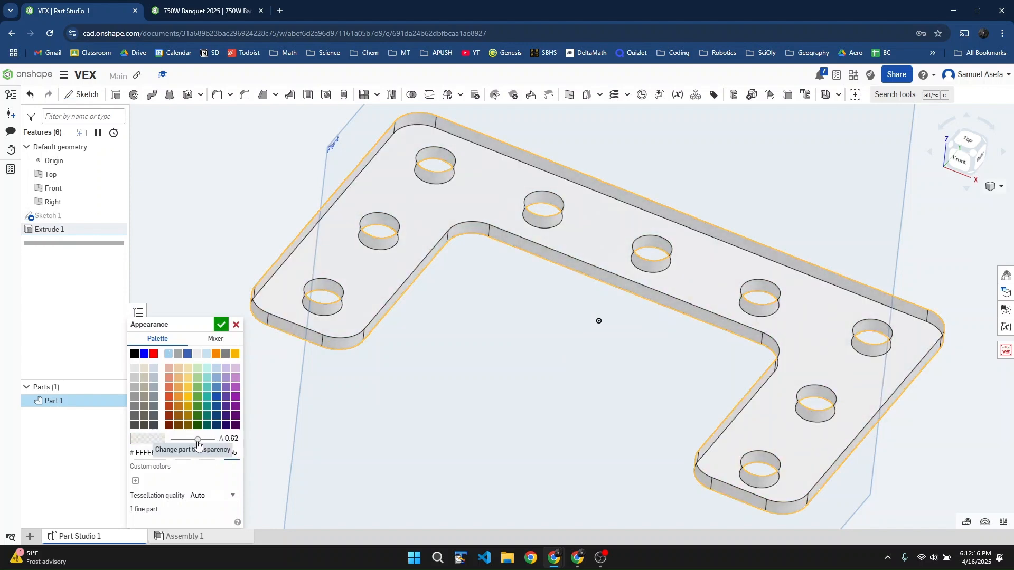
double_click(233, 438)
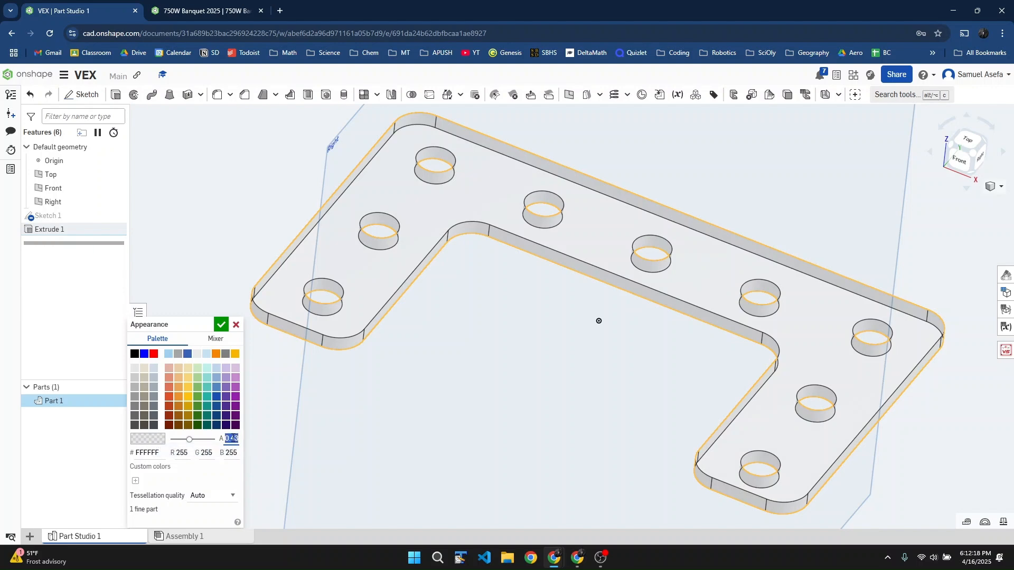
text(0.25)
key(Return)
mouse_move(494, 379)
right_down()
mouse_move(464, 374)
mouse_move(492, 381)
mouse_move(486, 373)
mouse_move(483, 384)
right_up()
key(f)
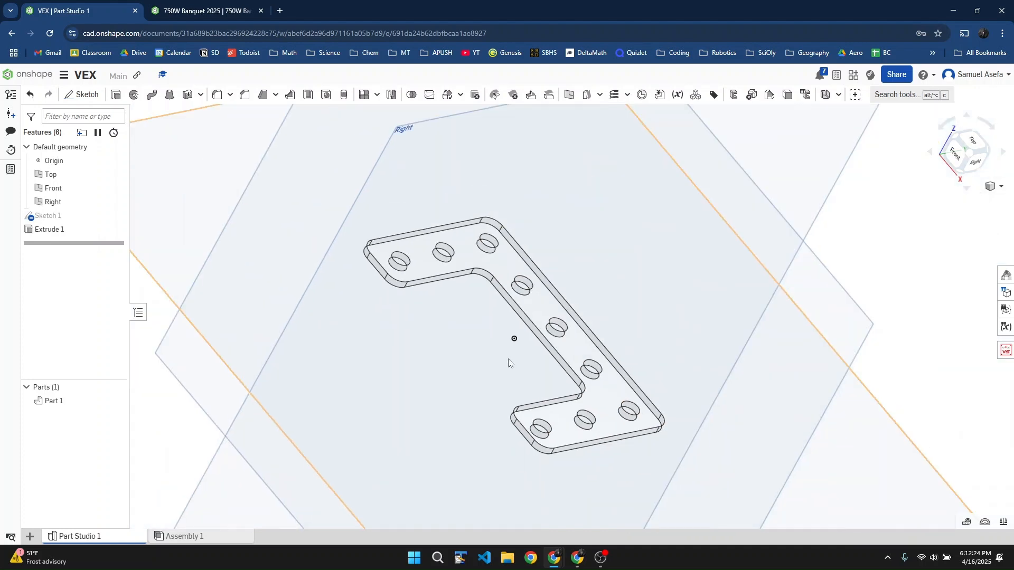
click(966, 152)
scroll(588, 312, up, 6)
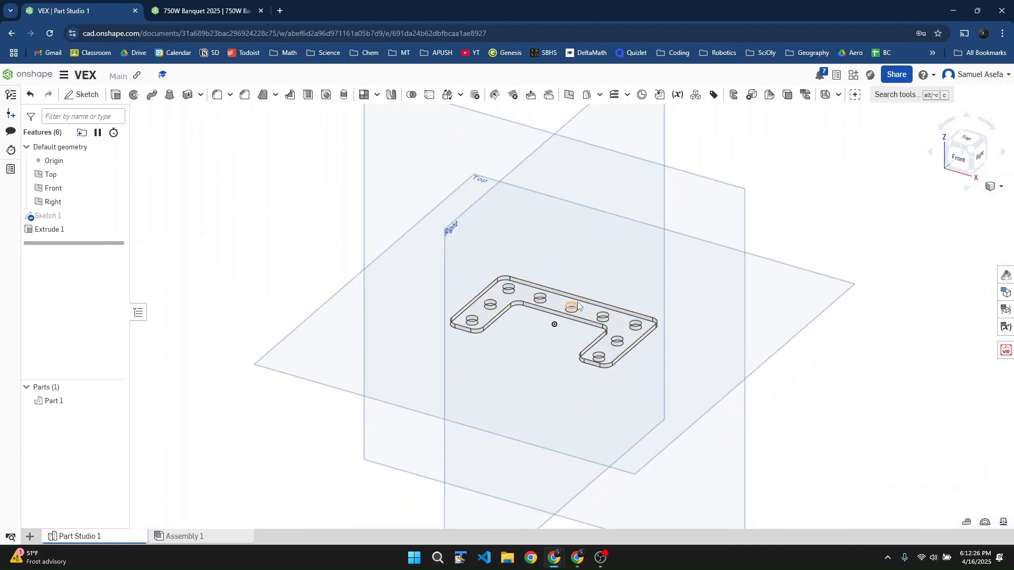
right_drag(591, 331, 601, 354)
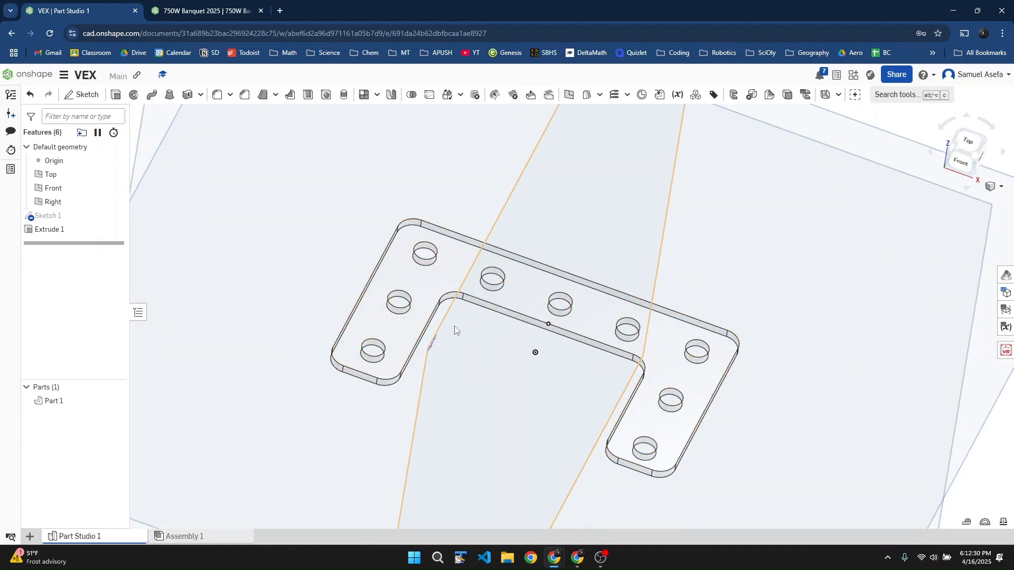